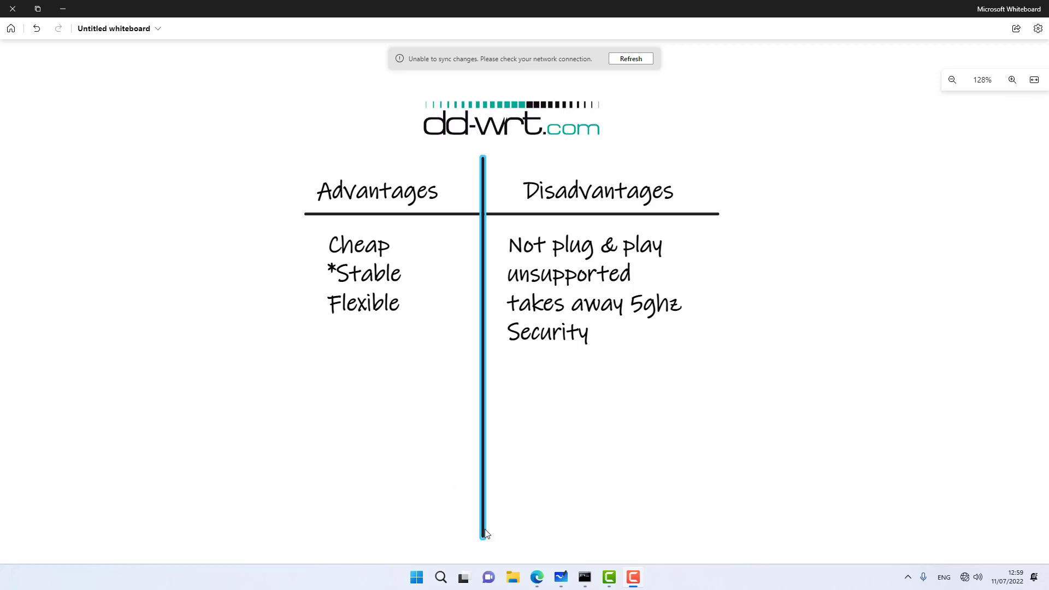
# Step: Bring up Edge and load the DD-WRT control panel at 192.168.1.1
pyautogui.click(537, 578)
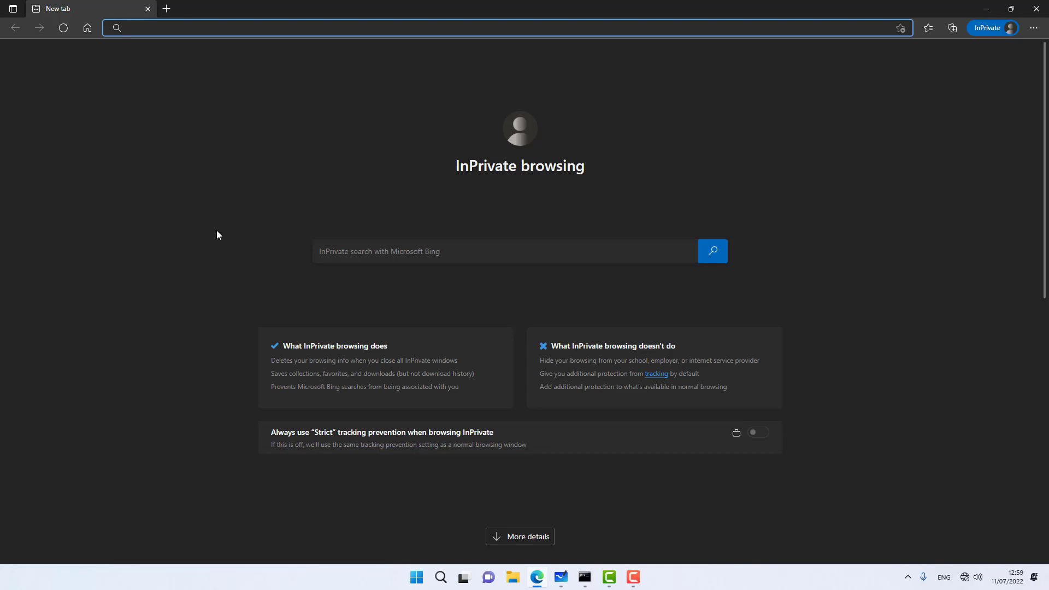
pyautogui.write('192.168.1.1')
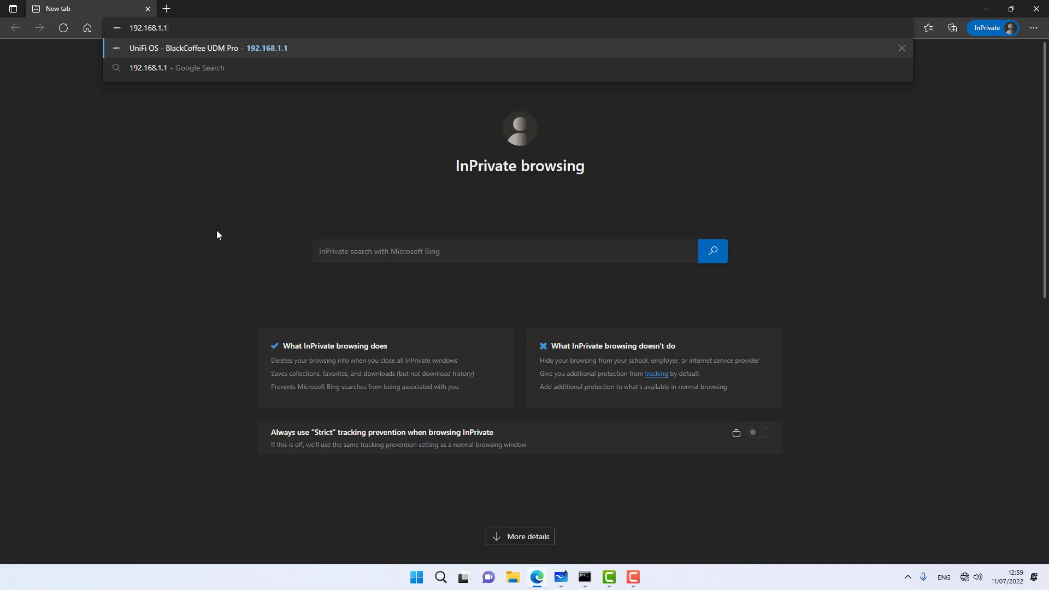
pyautogui.press('Return')
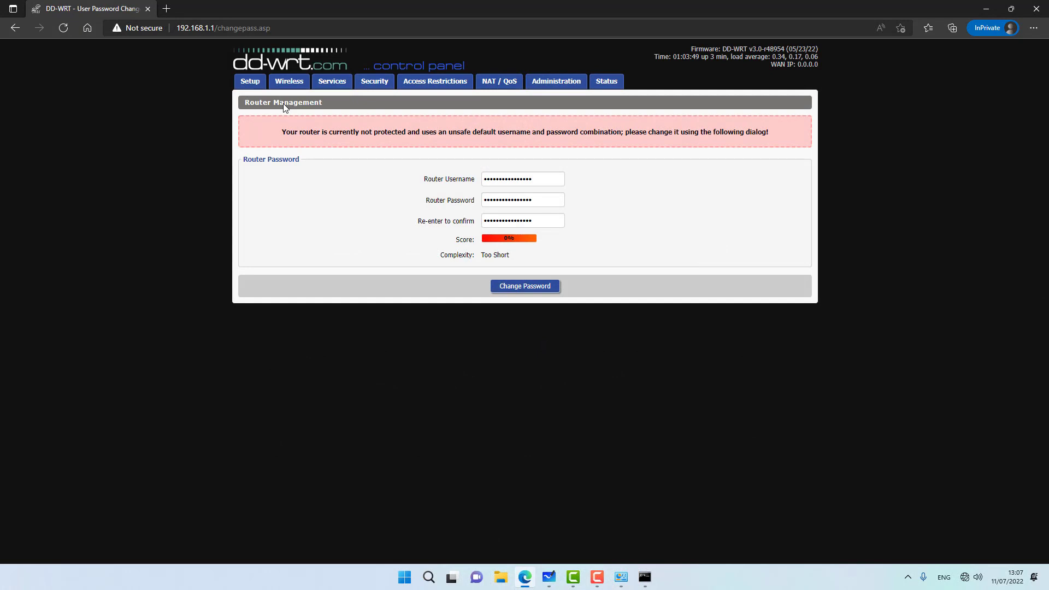
# Step: Replace the default router username and password with new credentials, entering the password twice
pyautogui.doubleClick(536, 181)
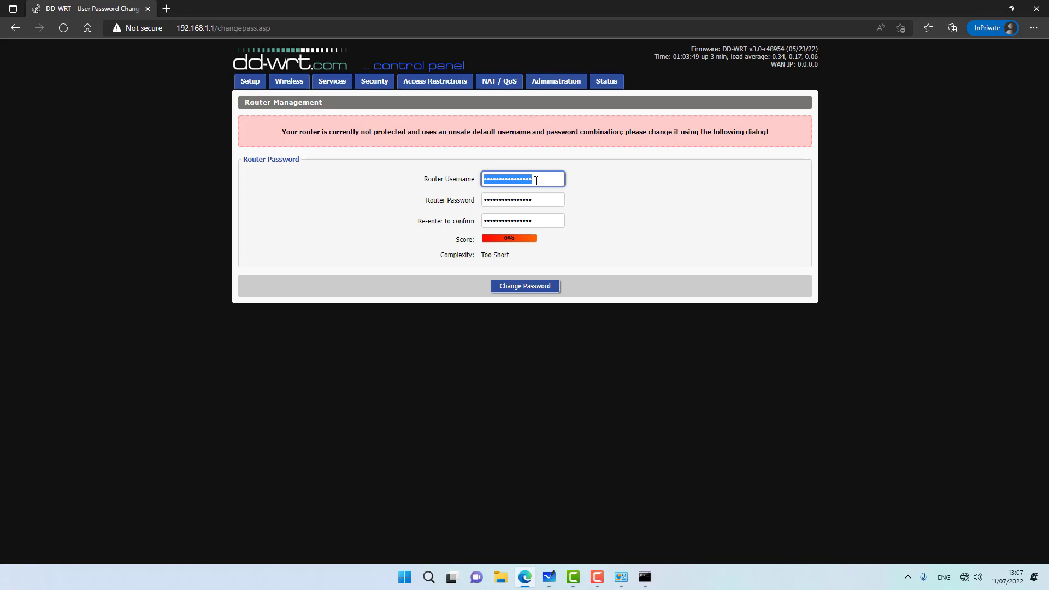
pyautogui.write('a')
pyautogui.write('••')
pyautogui.press('Tab')
pyautogui.write('••••••••')
pyautogui.press('Tab')
pyautogui.write('••••••')
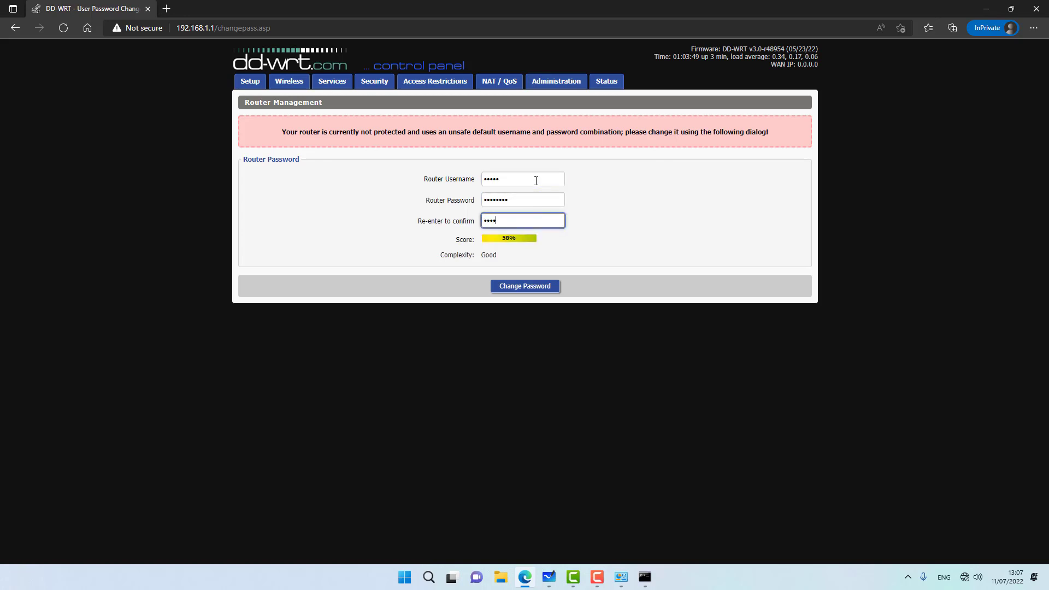
pyautogui.write('••')
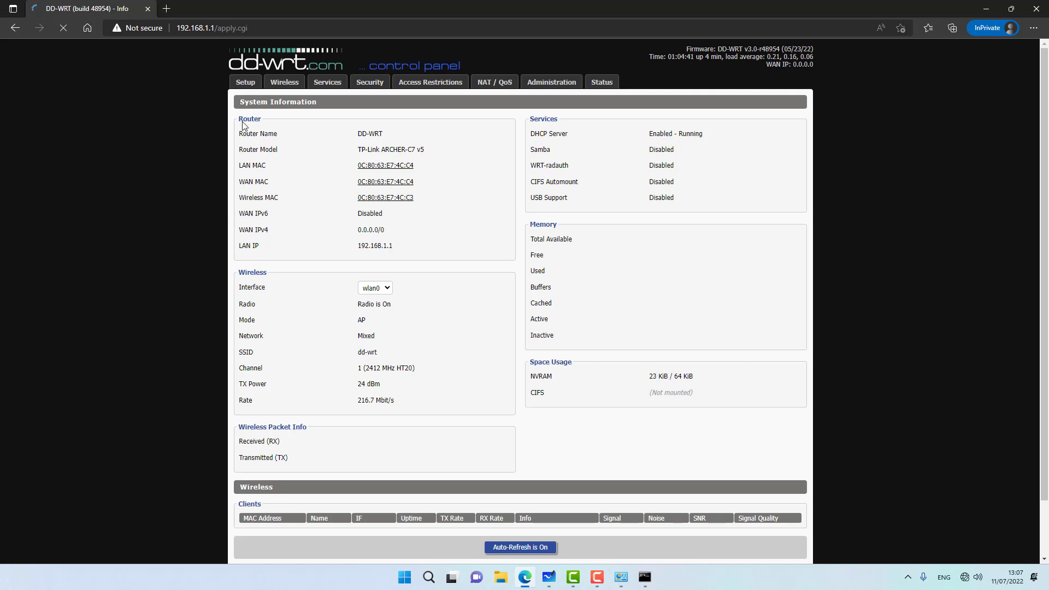
# Step: Open the Setup tab and sign in with the new router username and password
pyautogui.click(245, 82)
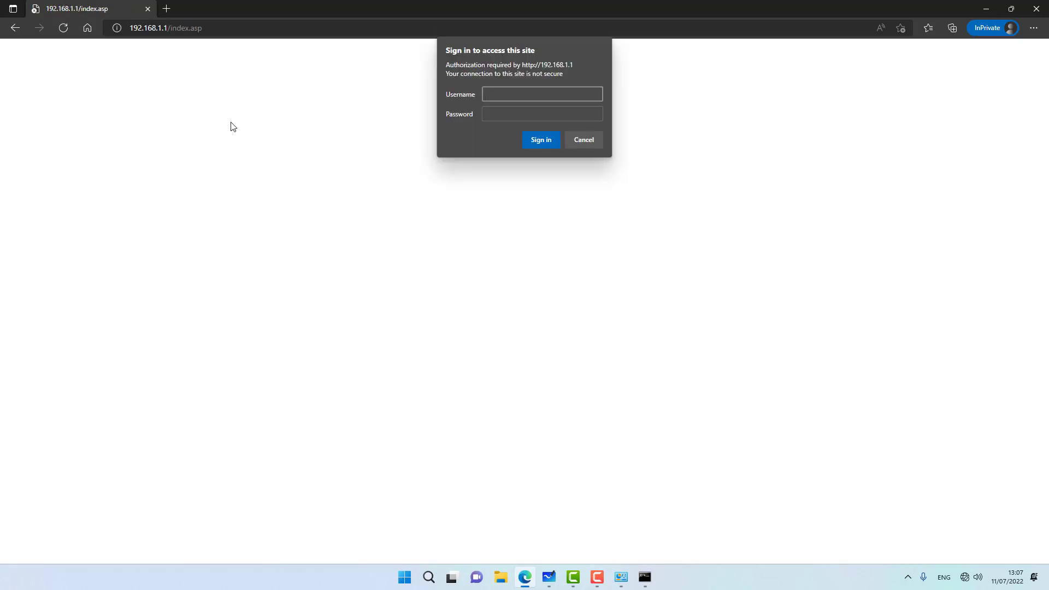
pyautogui.write('admin')
pyautogui.press('Tab')
pyautogui.write('•••••••••')
pyautogui.press('Return')
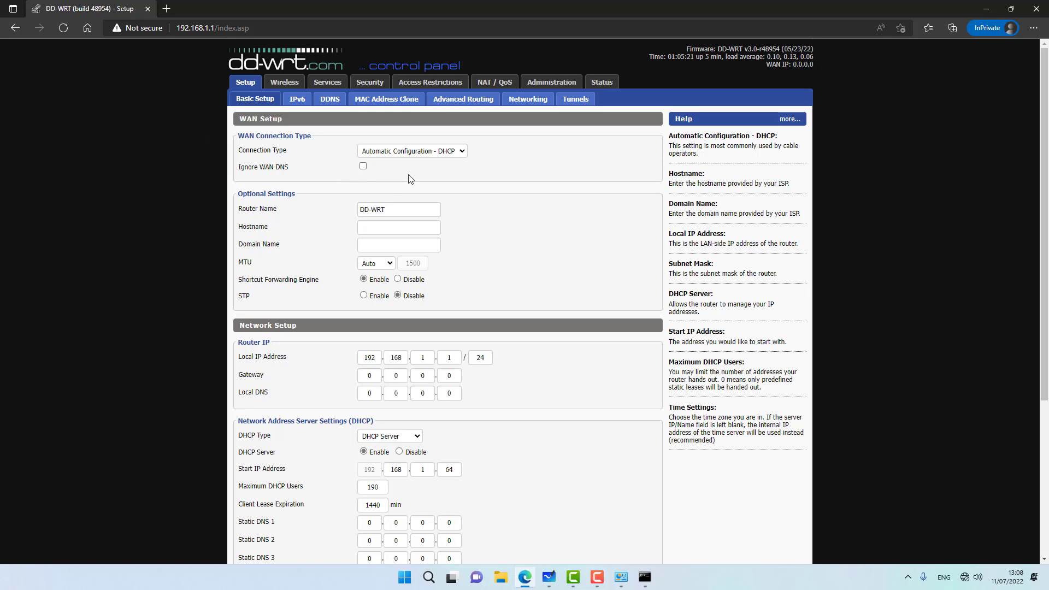
# Step: Try PPPoE as the WAN connection type, then revert to Automatic Configuration - DHCP
pyautogui.click(412, 156)
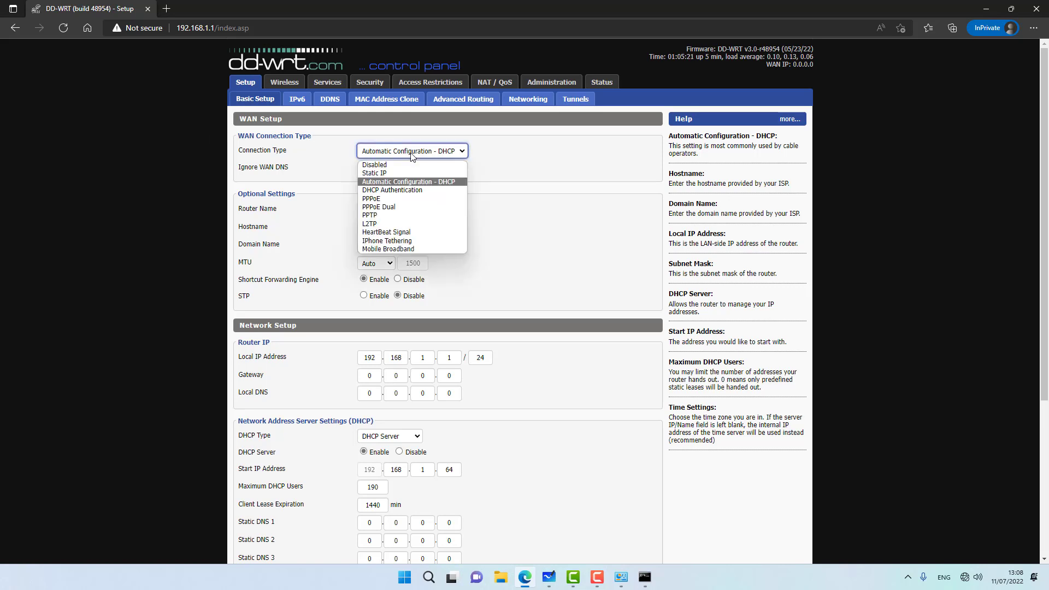
pyautogui.click(394, 198)
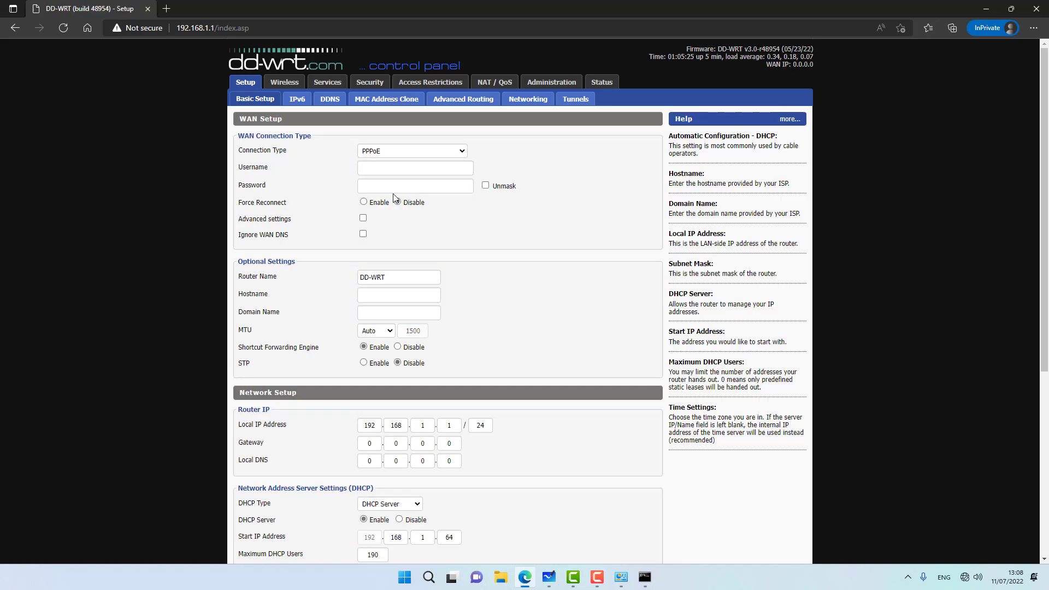
pyautogui.click(405, 156)
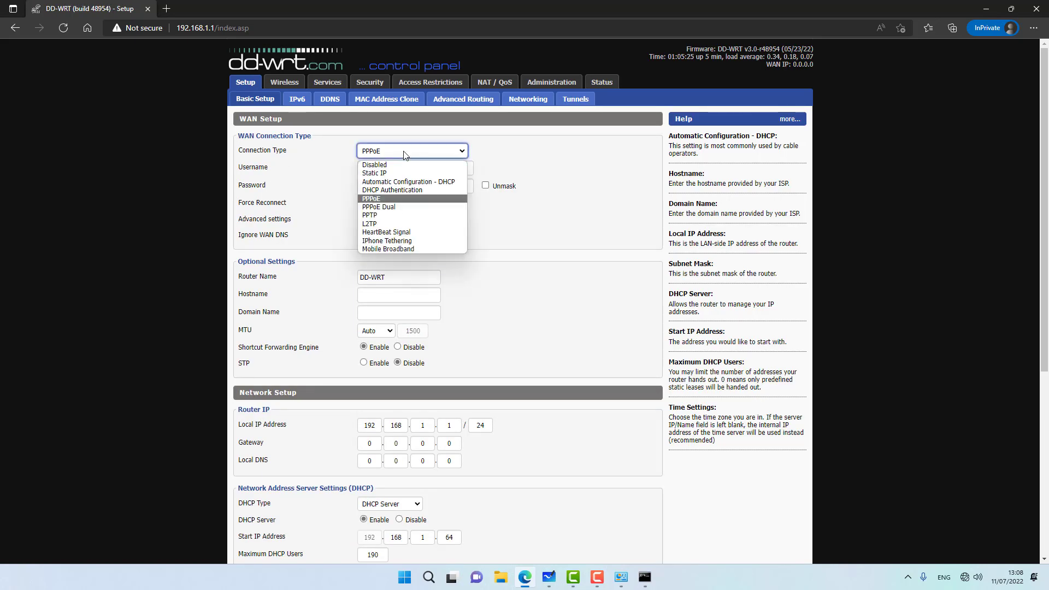
pyautogui.click(407, 181)
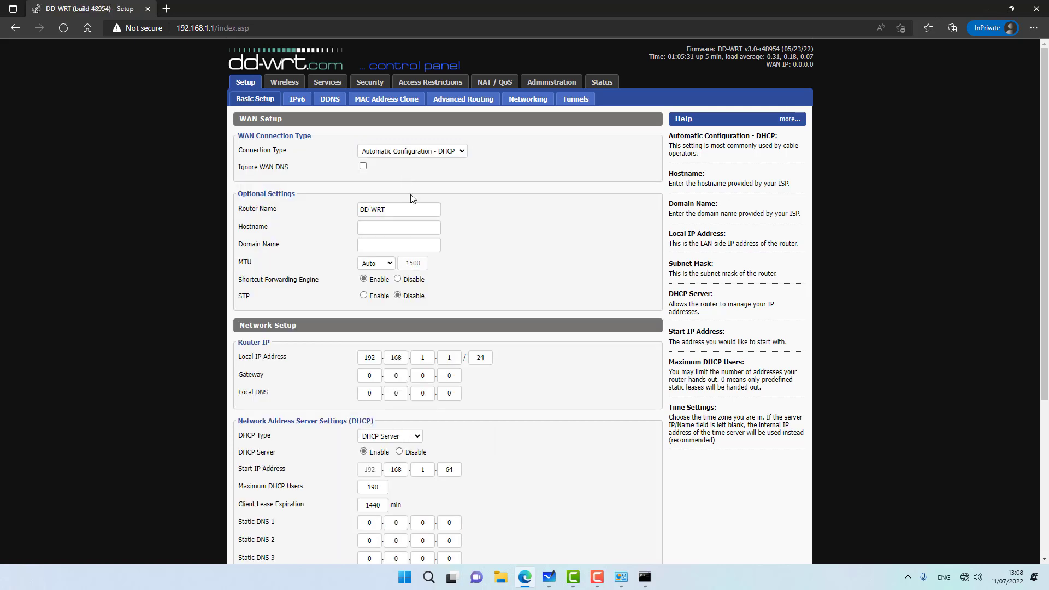
# Step: Rename the router from DD-WRT to PRIMARY
pyautogui.moveTo(392, 206); pyautogui.dragTo(239, 211)
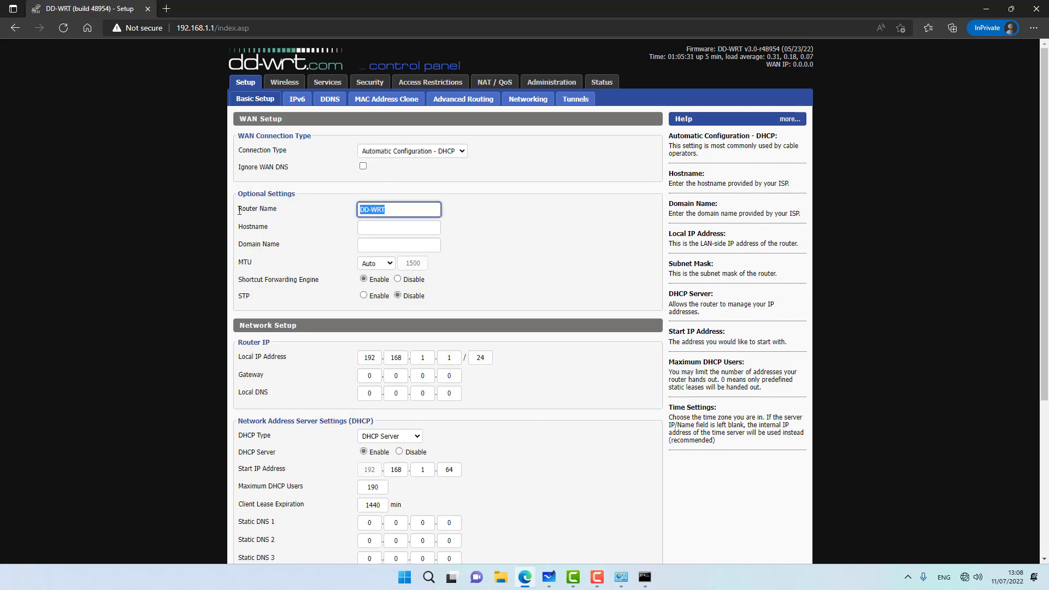
pyautogui.write('PRIMARY')
pyautogui.click(70, 288)
pyautogui.scroll(-3, 70, 288)
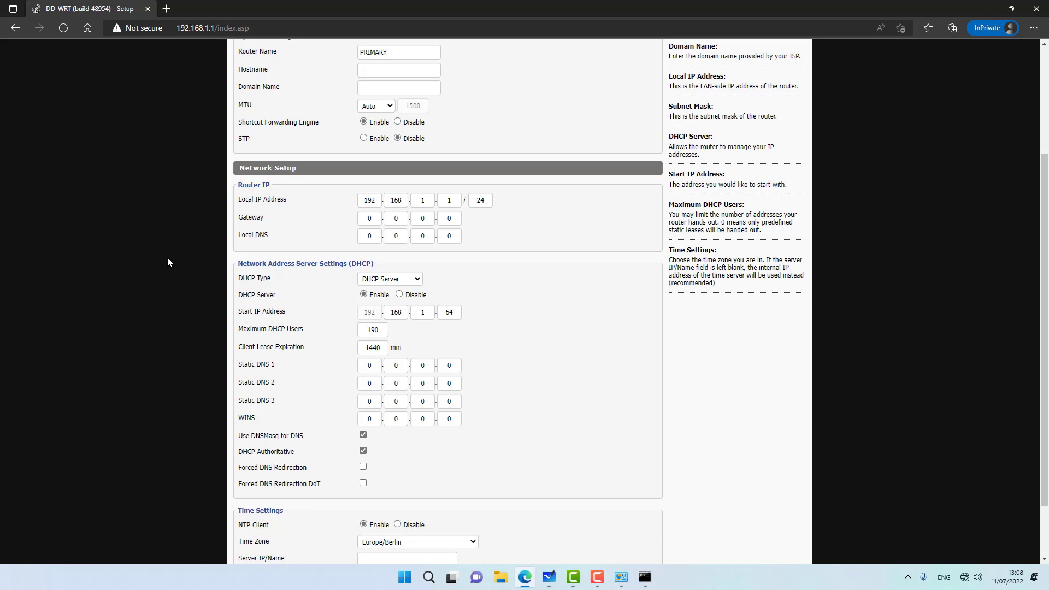
# Step: Change the Local IP Address to 10.0.0.1 and save
pyautogui.doubleClick(359, 201)
pyautogui.write('10')
pyautogui.press('Tab')
pyautogui.write('0')
pyautogui.press('Tab')
pyautogui.write('0')
pyautogui.scroll(-2, 400, 212)
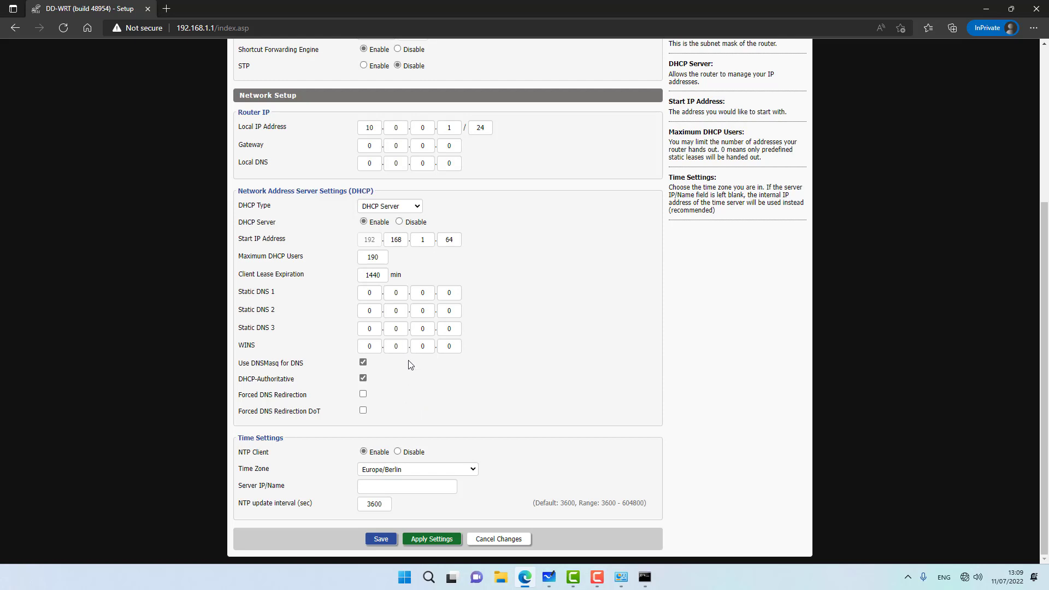
pyautogui.click(380, 539)
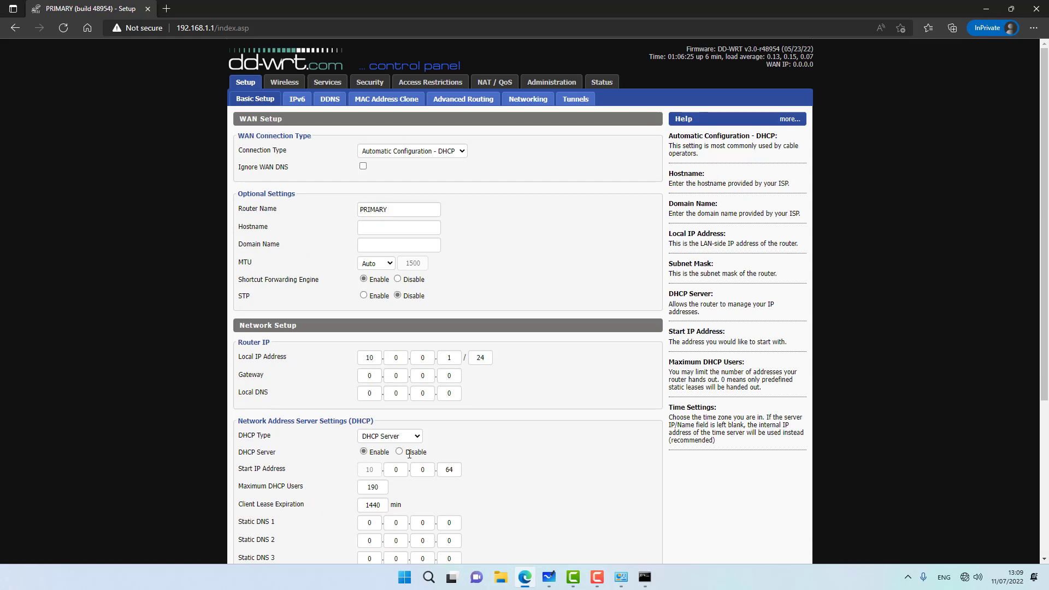
# Step: Check the DHCP start address 10.0.0.64, save again and apply the settings
pyautogui.scroll(-3, 397, 433)
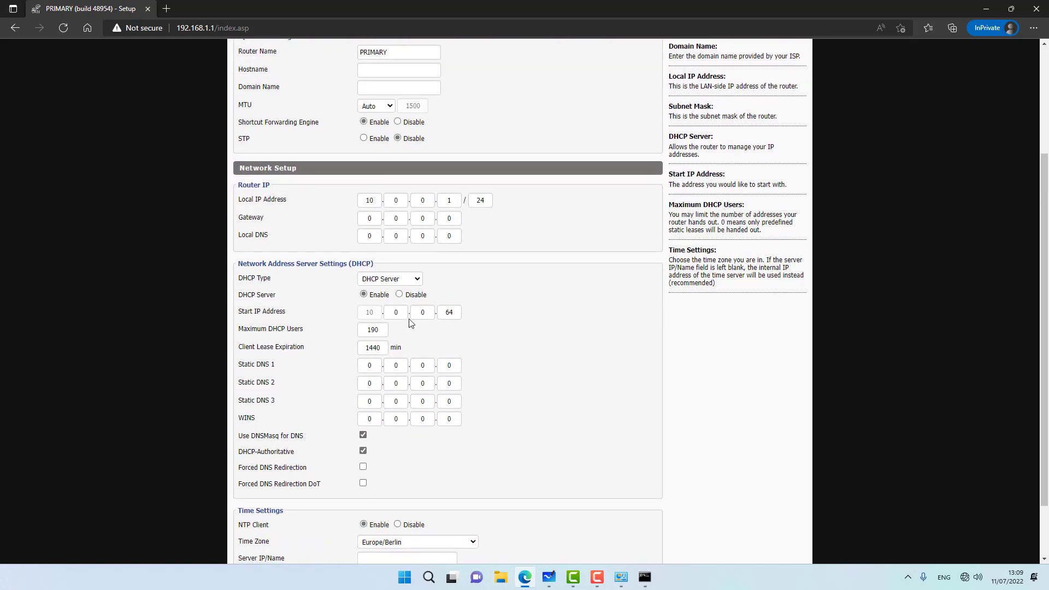
pyautogui.scroll(-2, 438, 263)
pyautogui.click(453, 242)
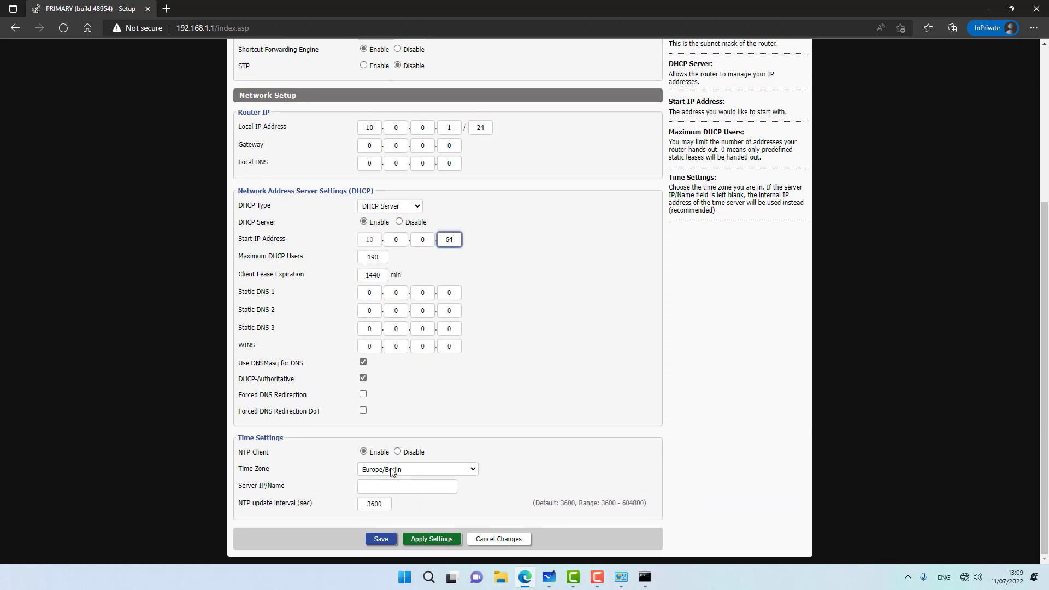
pyautogui.click(383, 538)
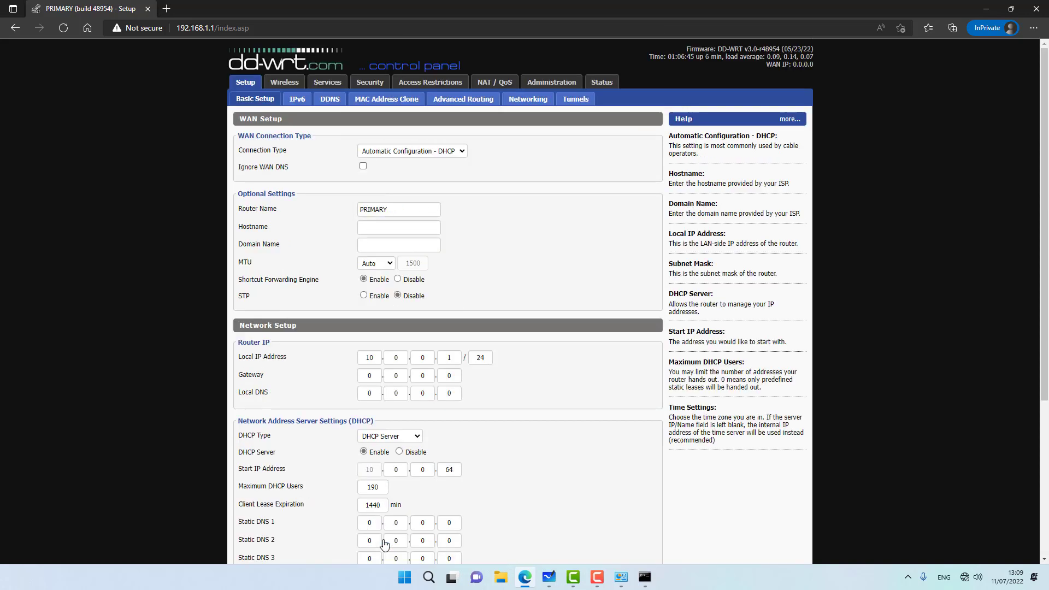
pyautogui.scroll(-4, 384, 530)
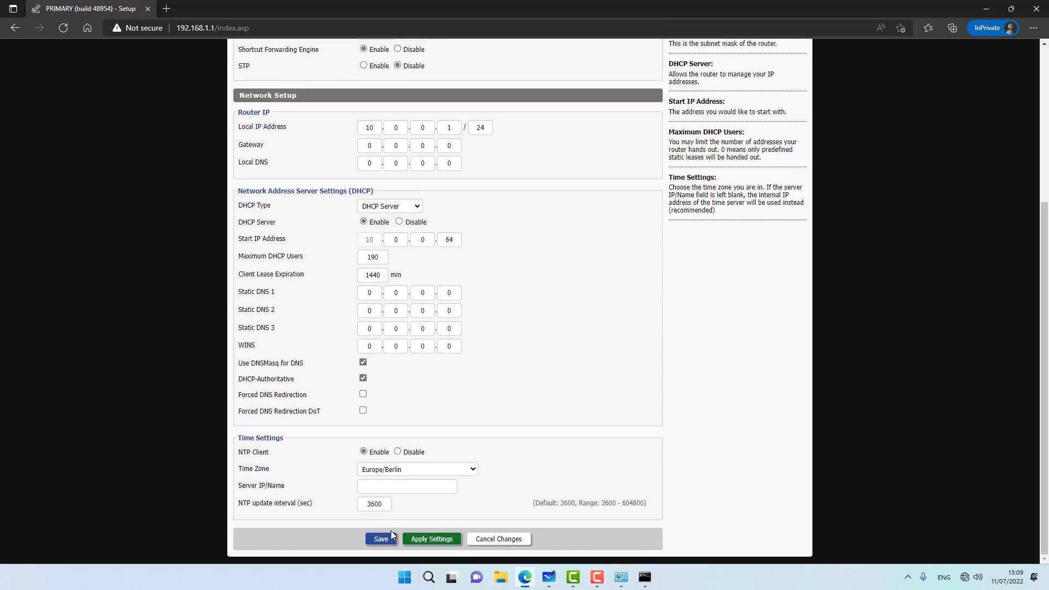
pyautogui.click(431, 539)
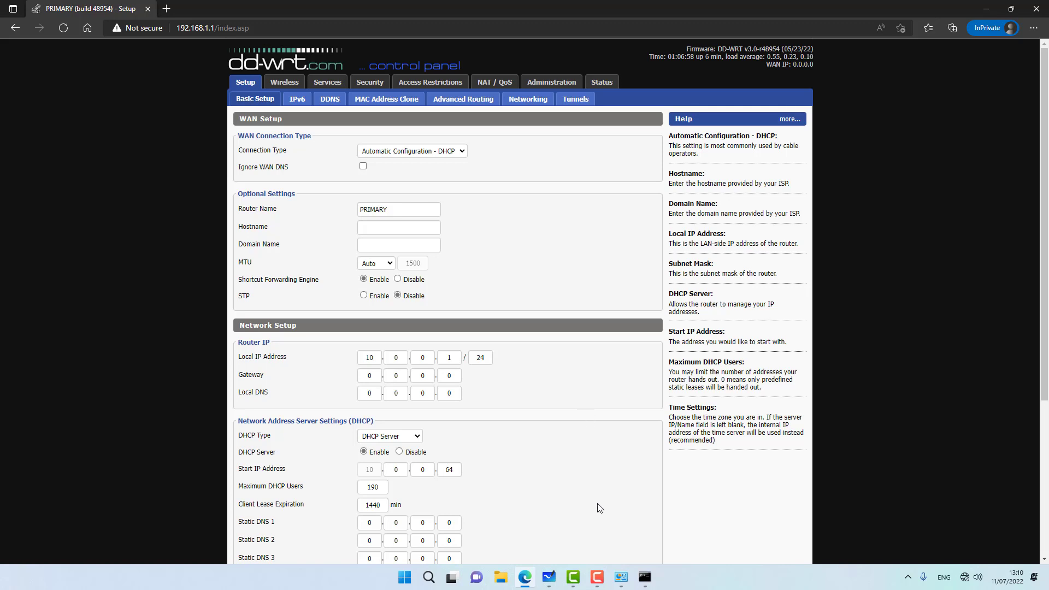
# Step: In Command Prompt, run cls, ipconfig /release and ipconfig /renew to obtain 10.0.0.65
pyautogui.click(645, 576)
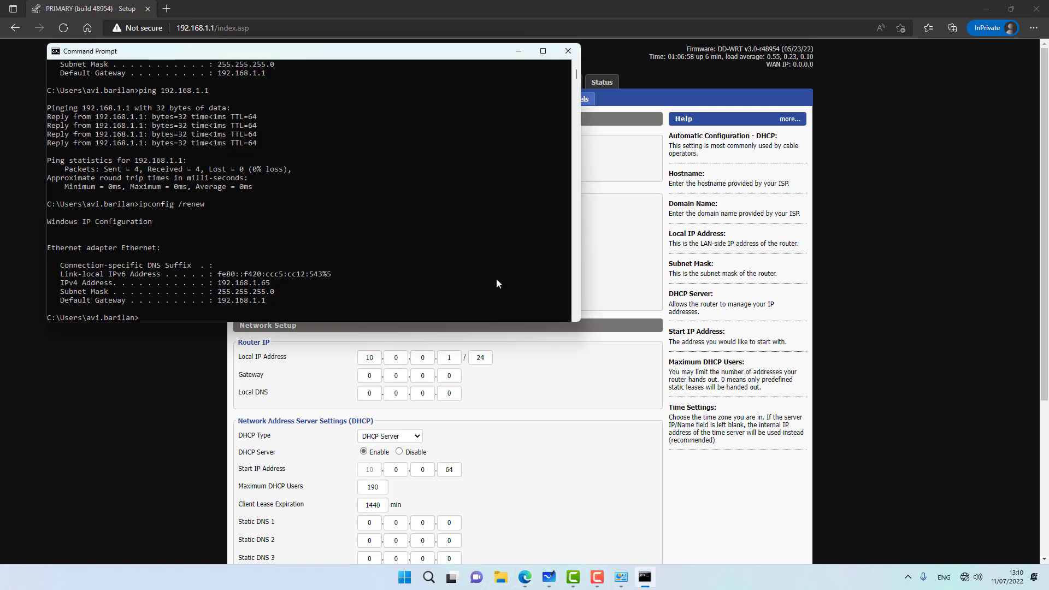
pyautogui.write('cls')
pyautogui.press('Return')
pyautogui.write('ipconfi')
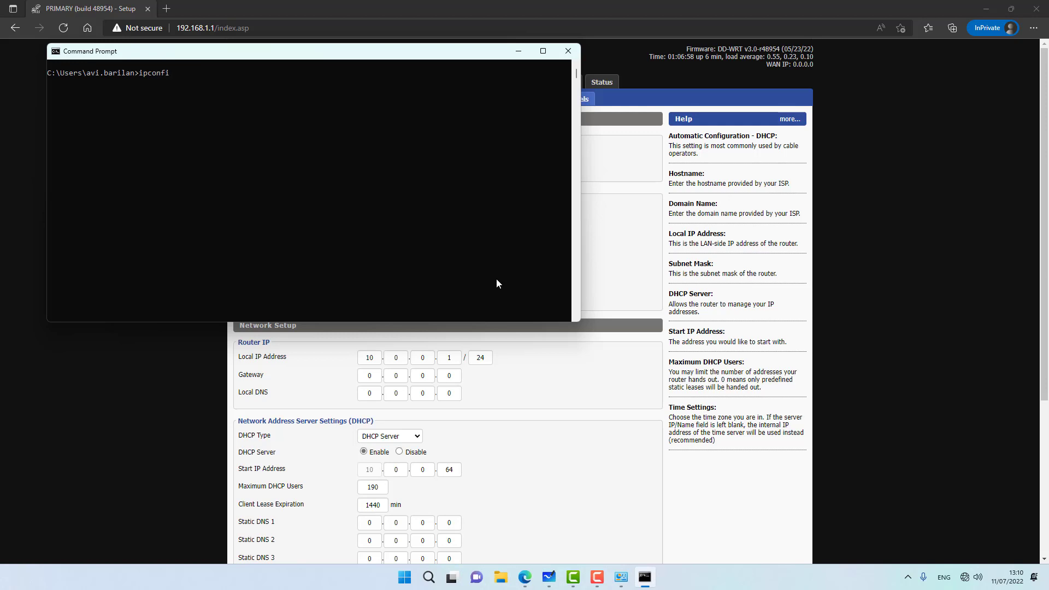
pyautogui.write('g /release')
pyautogui.press('Return')
pyautogui.press('Up')
pyautogui.press('BackSpace')
pyautogui.press('BackSpace')
pyautogui.press('BackSpace')
pyautogui.press('BackSpace')
pyautogui.press('BackSpace')
pyautogui.write('new')
pyautogui.press('Return')
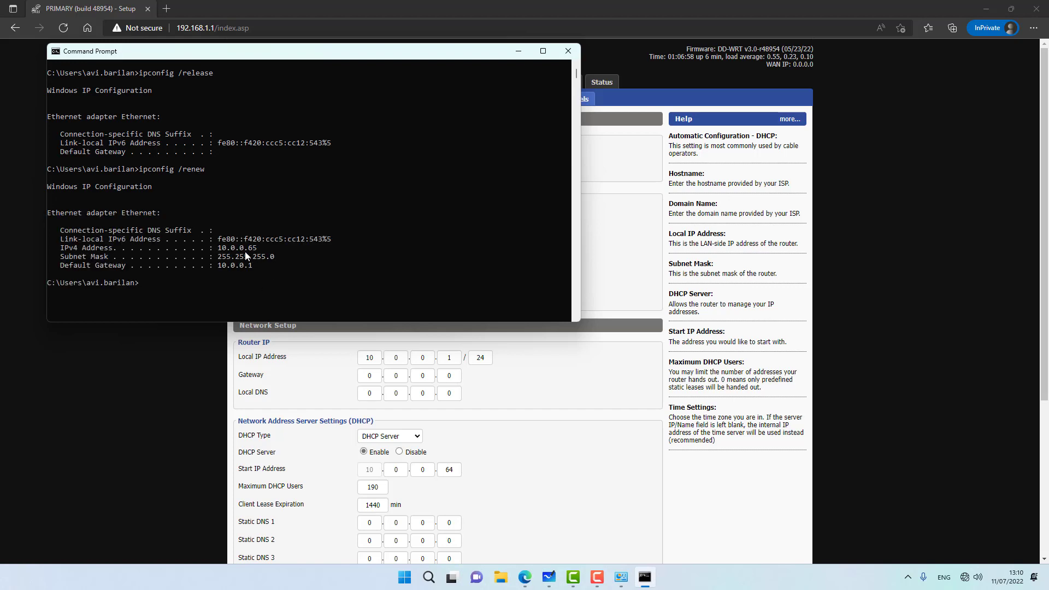
pyautogui.click(157, 355)
# Step: Load the router at its new address 10.0.0.1 in Edge
pyautogui.click(269, 28)
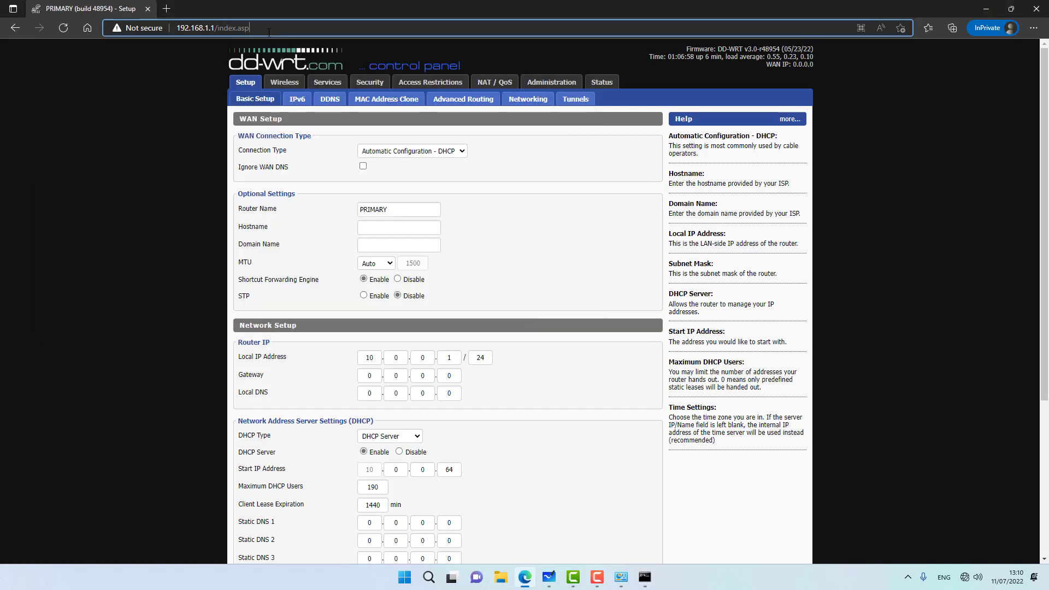
pyautogui.write('10.')
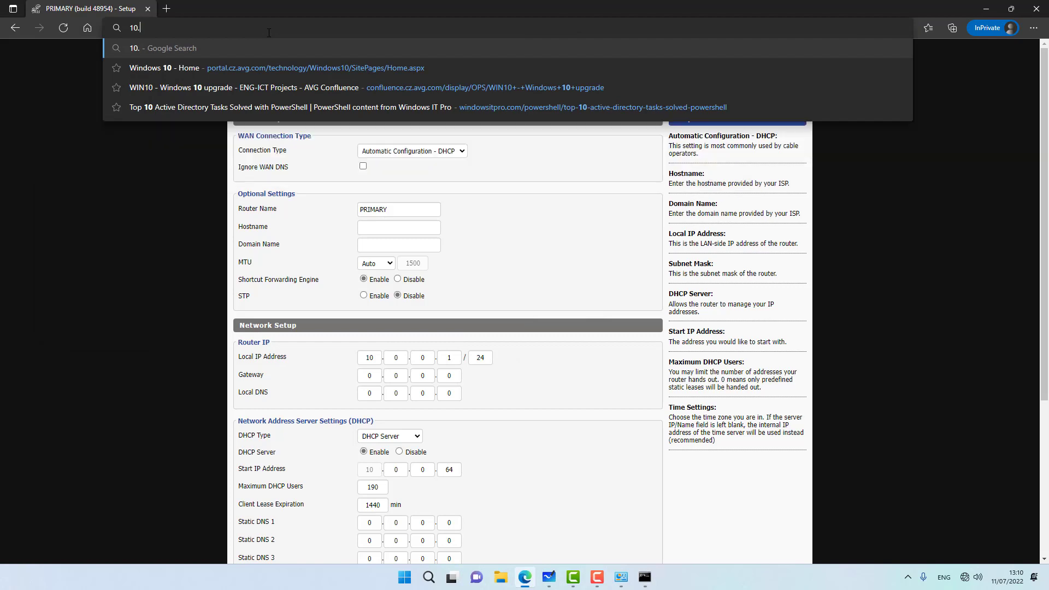
pyautogui.write('0.0.1')
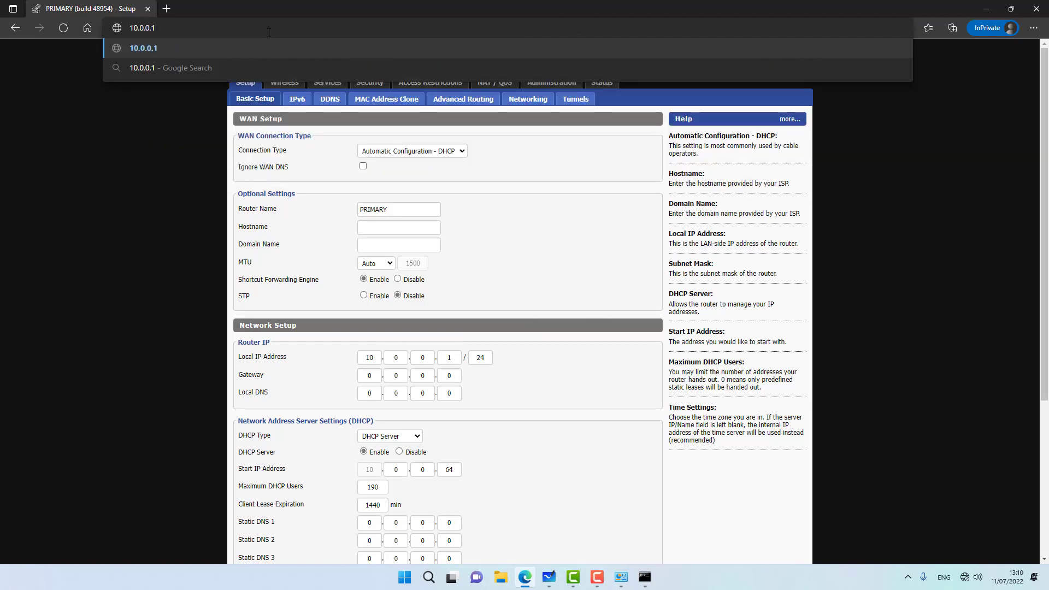
pyautogui.press('Return')
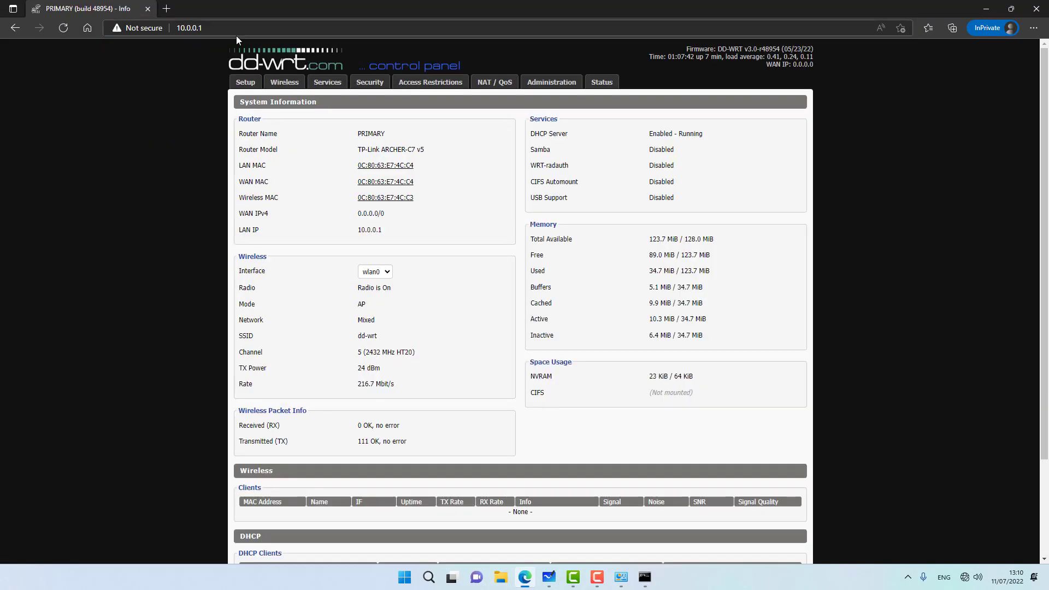
# Step: Open the Setup tab and sign in with the router username and password
pyautogui.click(245, 82)
pyautogui.write('admin')
pyautogui.press('Tab')
pyautogui.write('123456789')
pyautogui.press('Return')
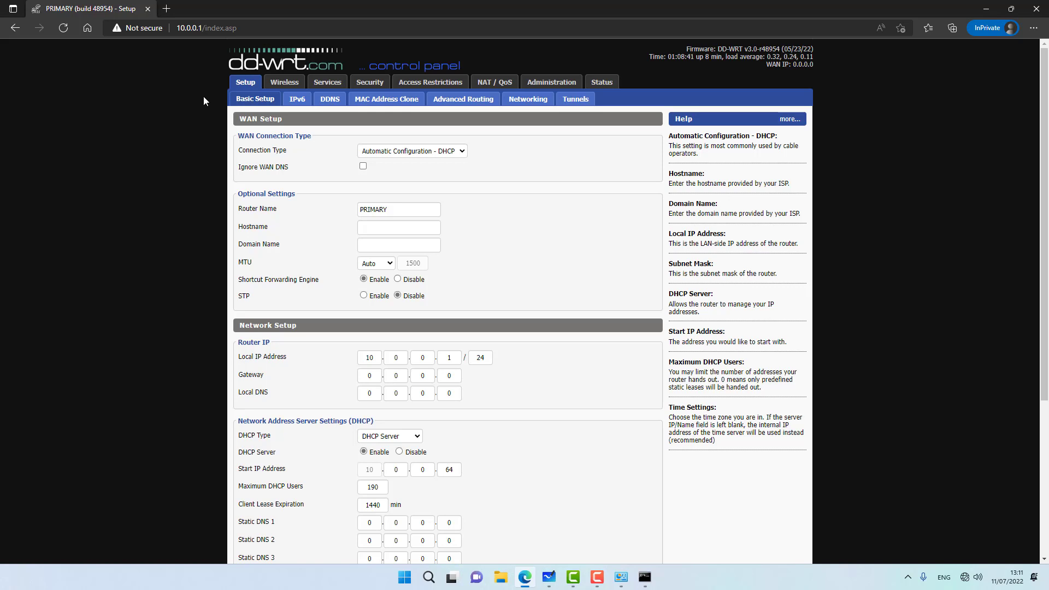
# Step: Open the Wireless settings, select the 5 GHz interface's MAC address, and minimize Edge
pyautogui.click(287, 85)
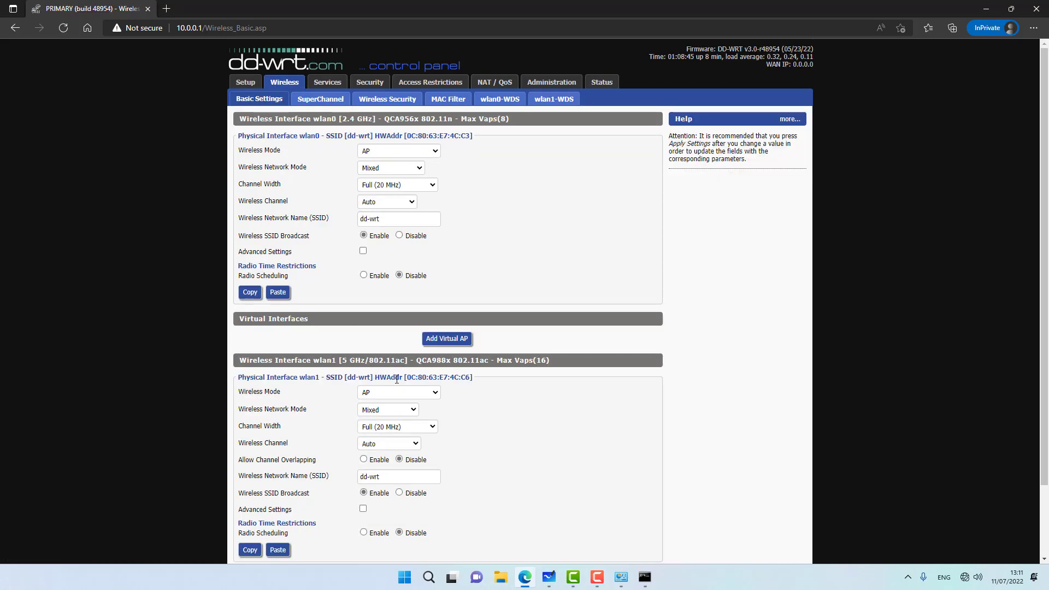
pyautogui.moveTo(407, 379); pyautogui.dragTo(472, 377)
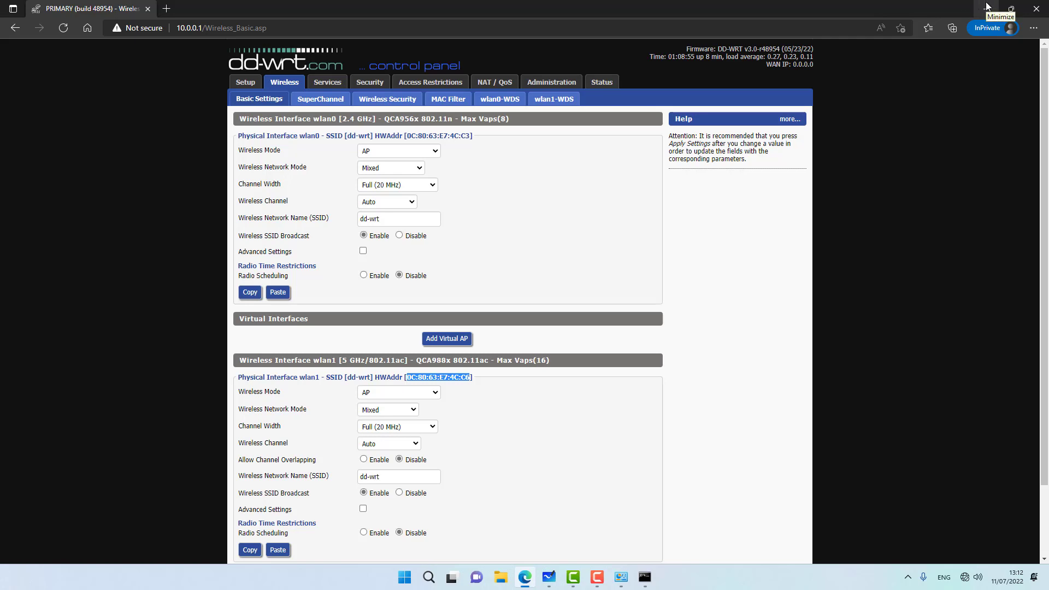
pyautogui.click(987, 7)
# Step: Open the DD MAC note and review the BASE1, AP1 and AP2 5 GHz MAC addresses
pyautogui.click(62, 8)
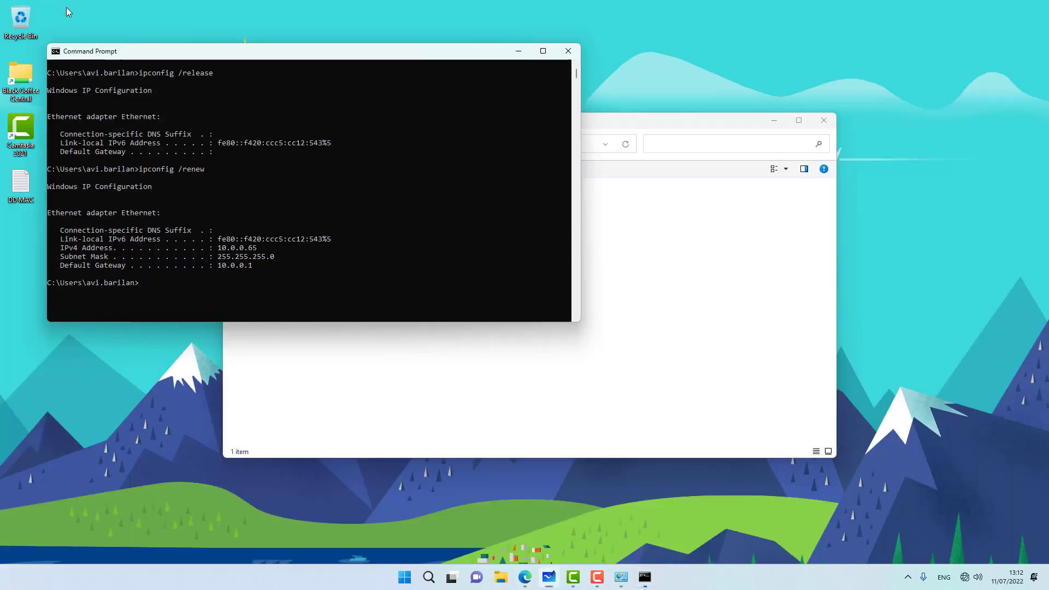
pyautogui.doubleClick(19, 190)
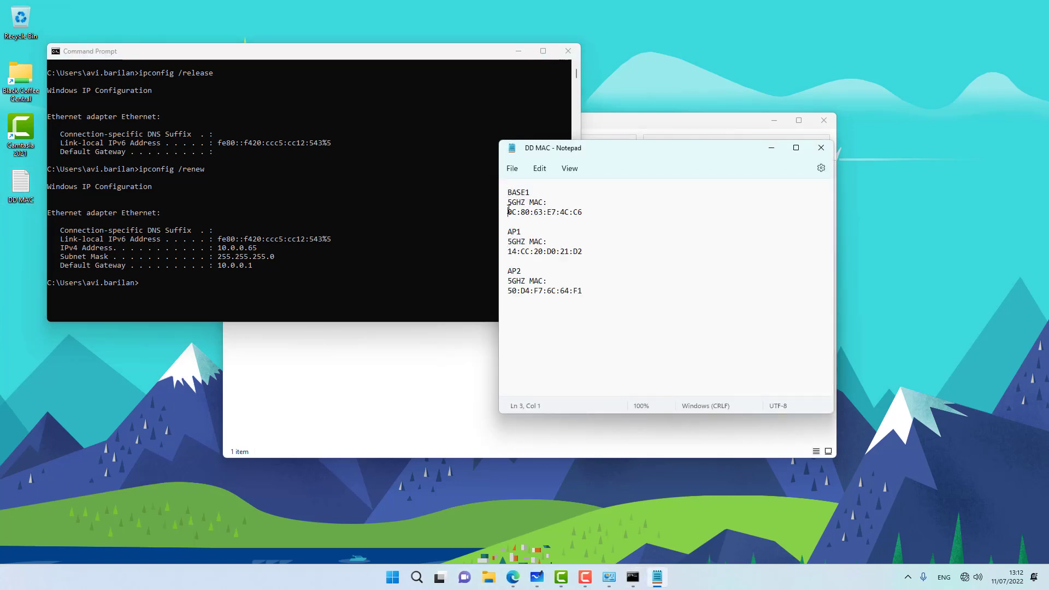
pyautogui.moveTo(508, 212); pyautogui.dragTo(571, 213)
pyautogui.moveTo(508, 251); pyautogui.dragTo(578, 252)
pyautogui.moveTo(508, 291); pyautogui.dragTo(580, 293)
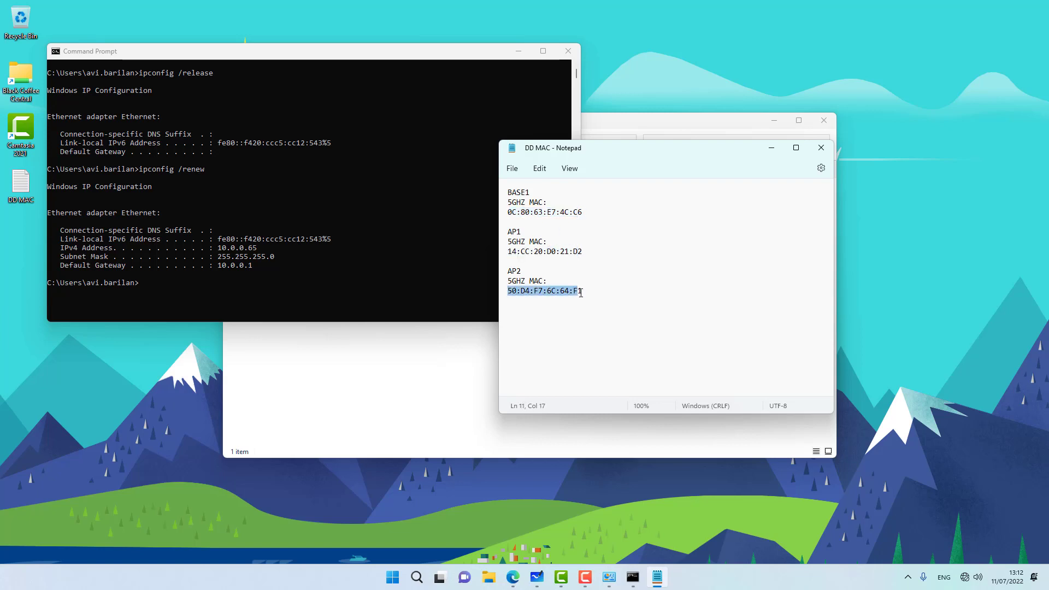
pyautogui.click(527, 204)
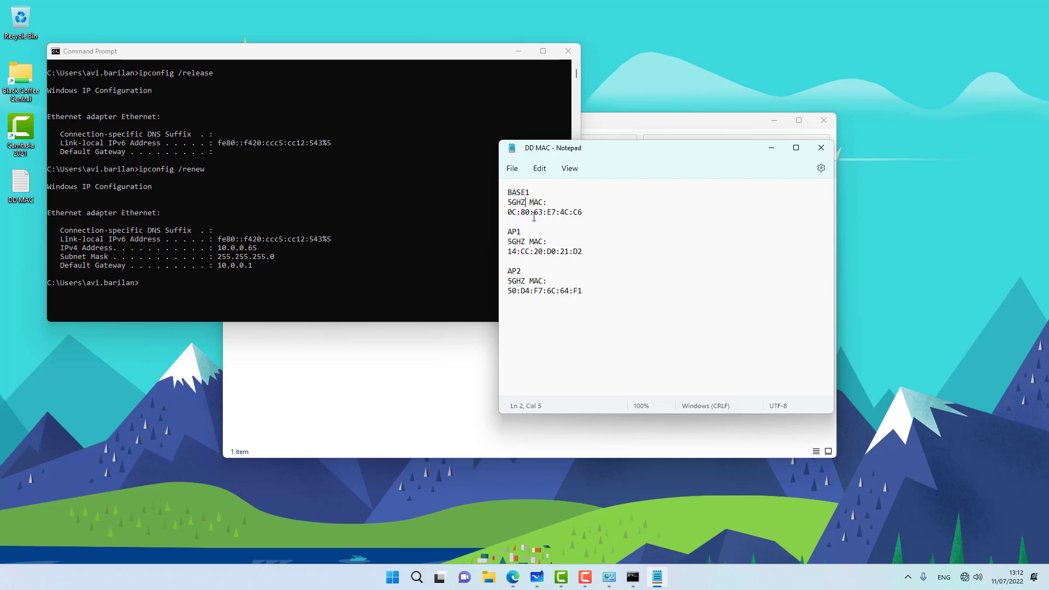
pyautogui.click(513, 577)
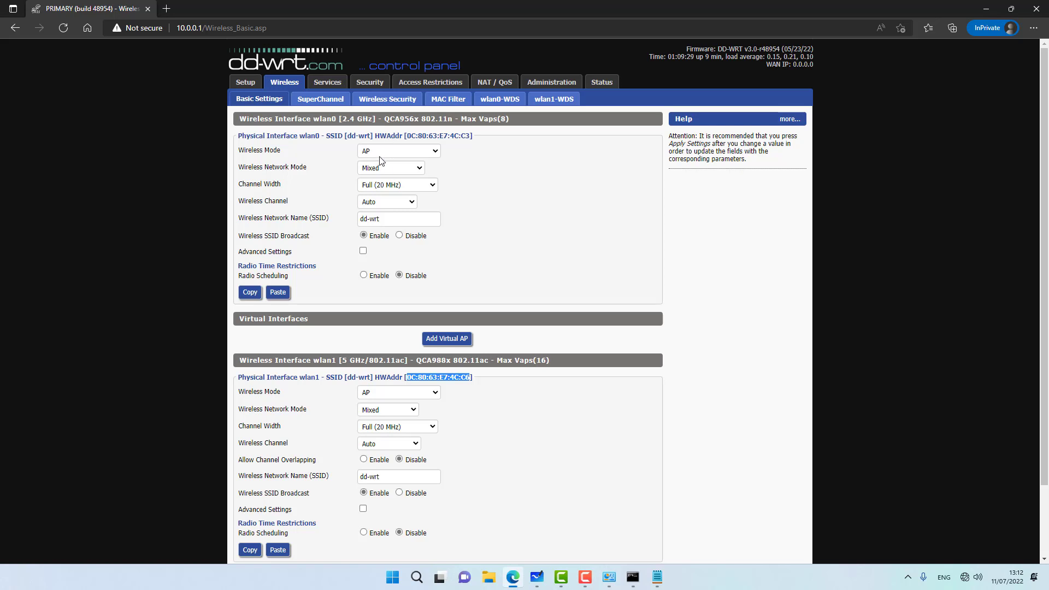
# Step: Set wlan0 to N-Only mode, channel 1 (2412 MHz), and SSID TechMeOut
pyautogui.click(381, 170)
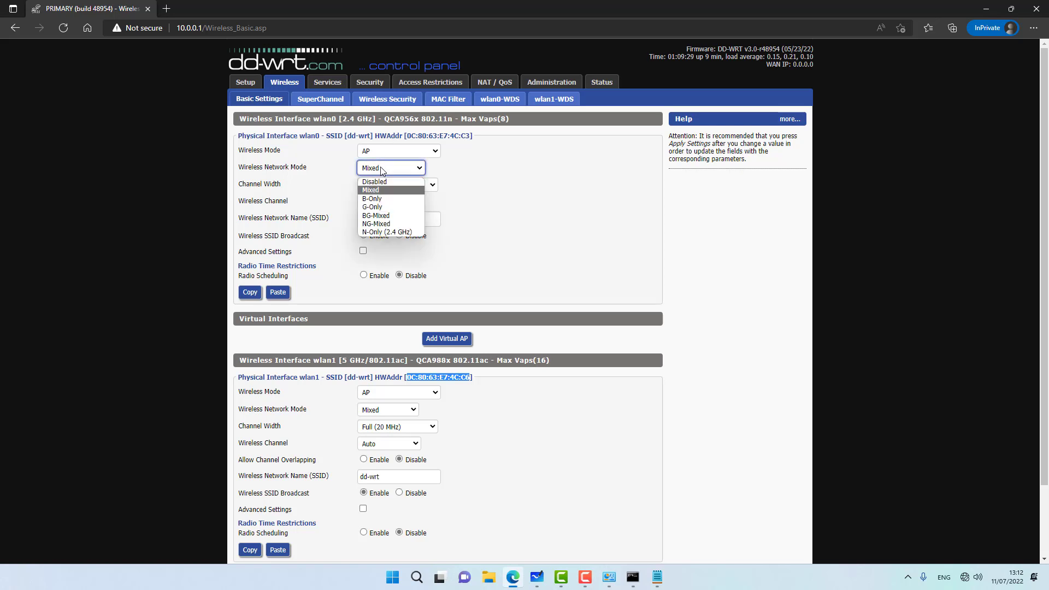
pyautogui.click(390, 232)
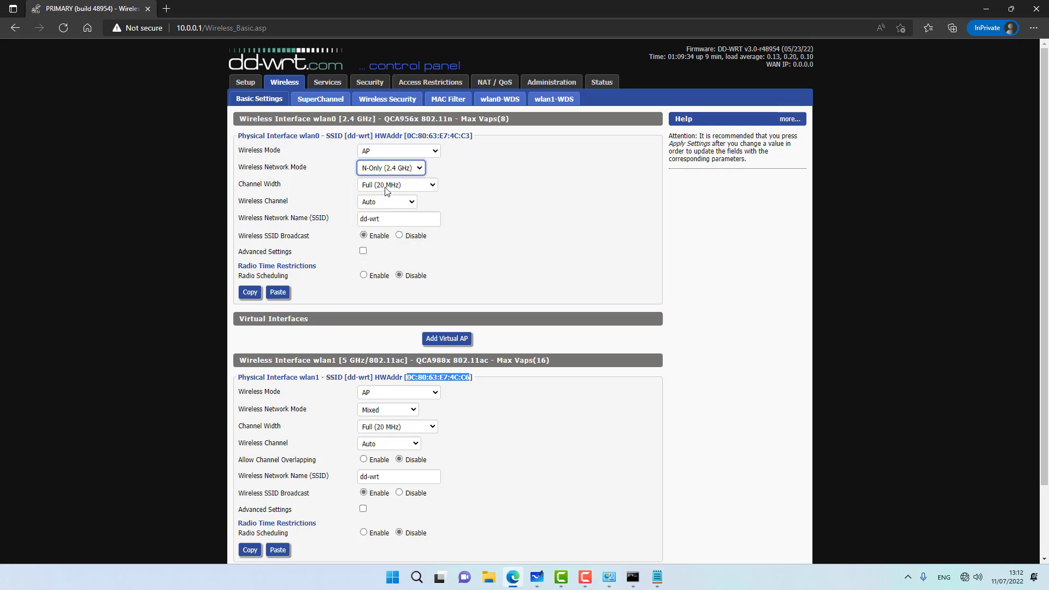
pyautogui.click(386, 204)
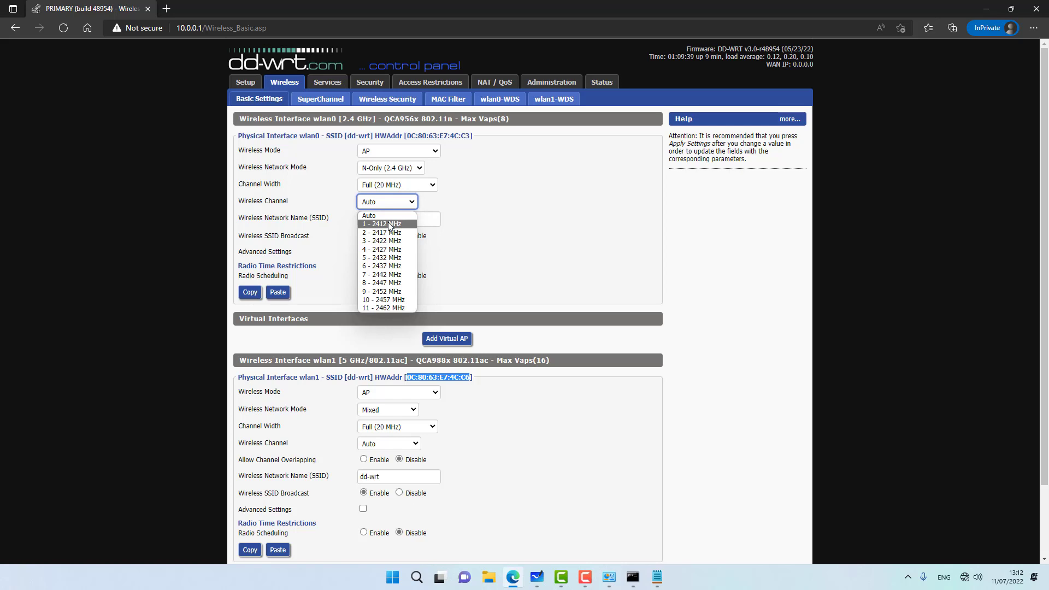
pyautogui.click(390, 224)
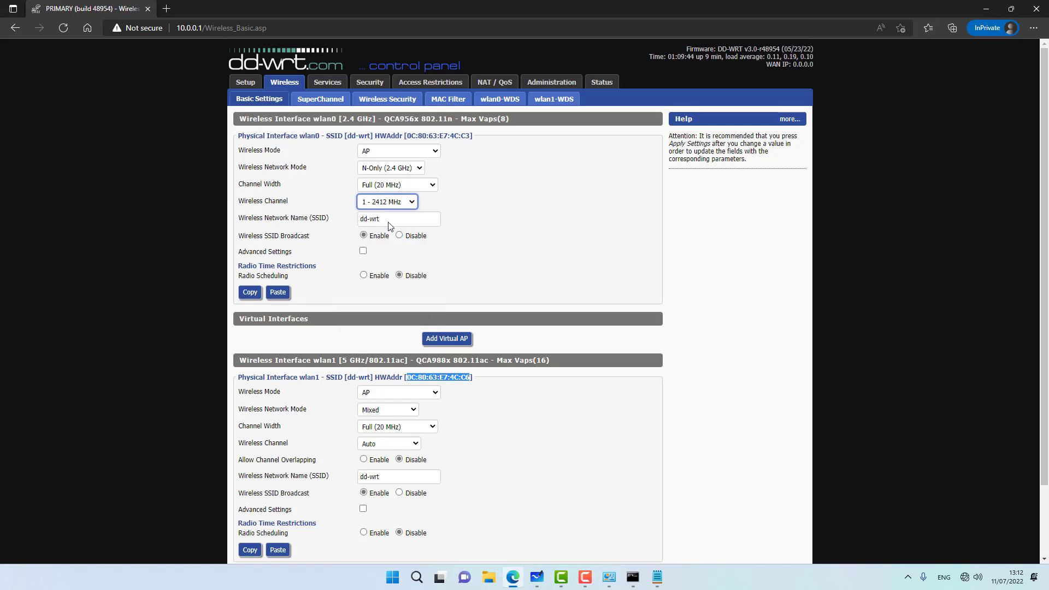
pyautogui.press('Tab')
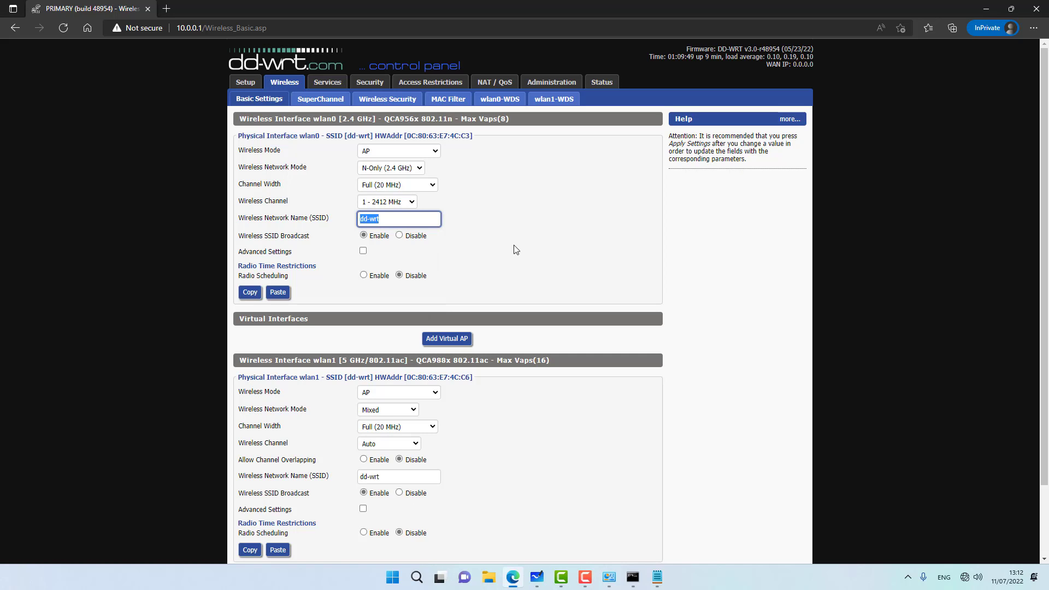
pyautogui.write('TechMeOut')
pyautogui.click(191, 228)
pyautogui.scroll(-3, 191, 229)
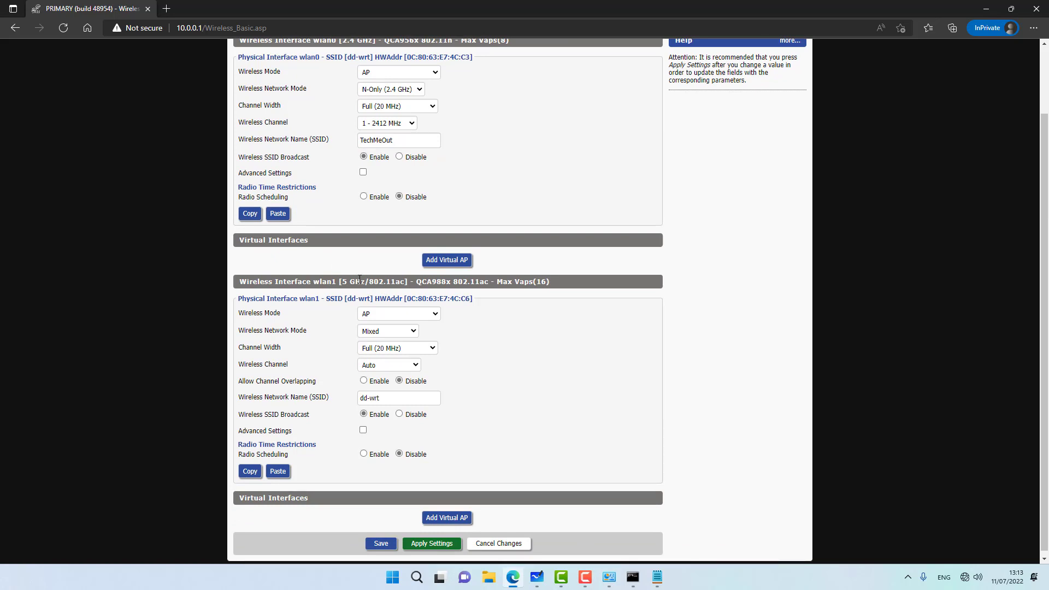
pyautogui.click(391, 318)
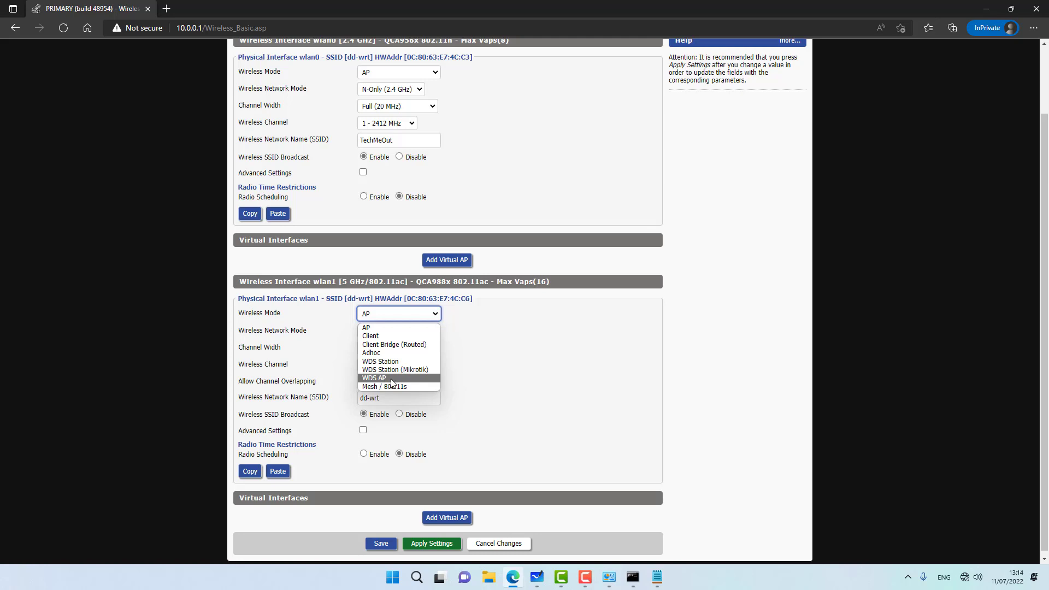
# Step: Make the 5 GHz radio a WDS AP in N-Only mode with a 40 MHz channel width
pyautogui.click(389, 378)
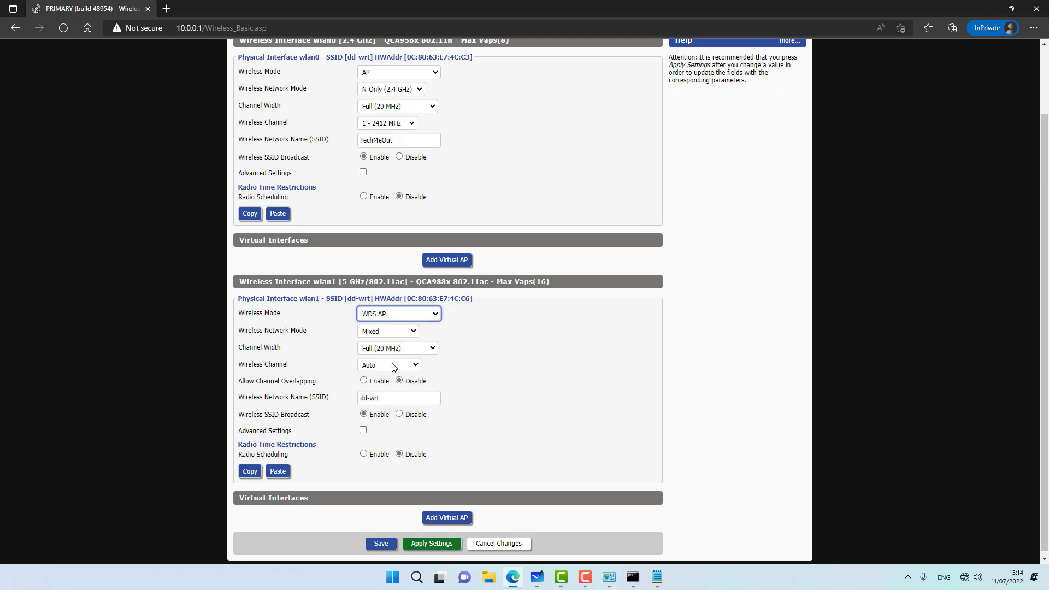
pyautogui.click(381, 332)
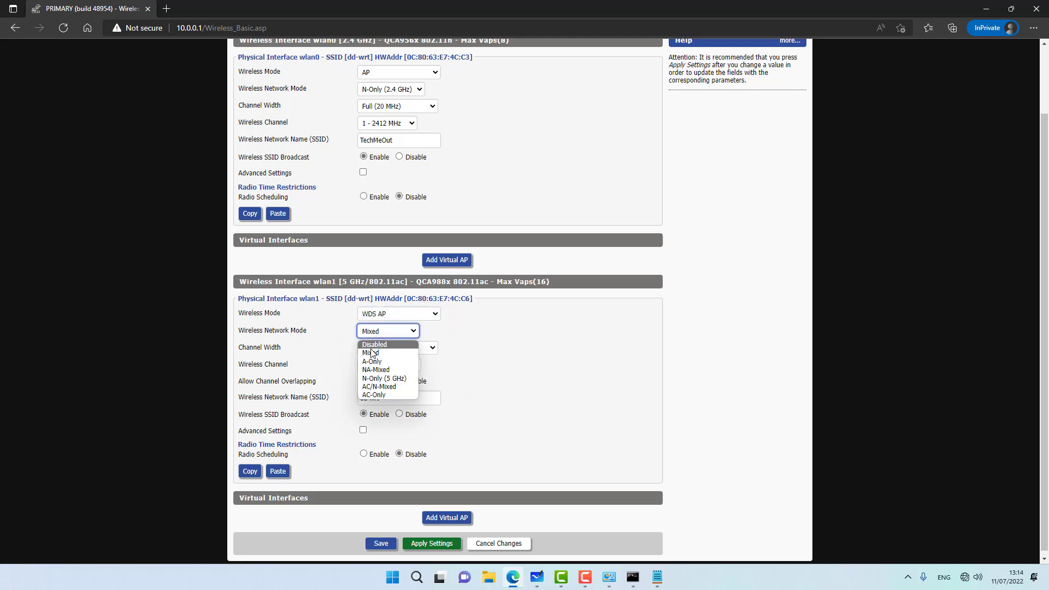
pyautogui.click(386, 379)
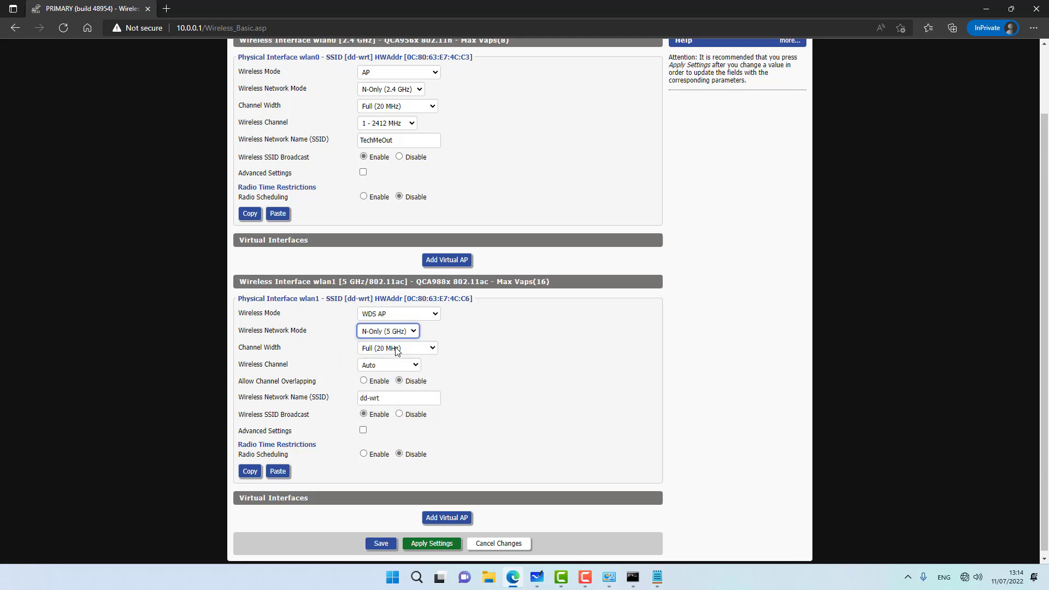
pyautogui.click(397, 350)
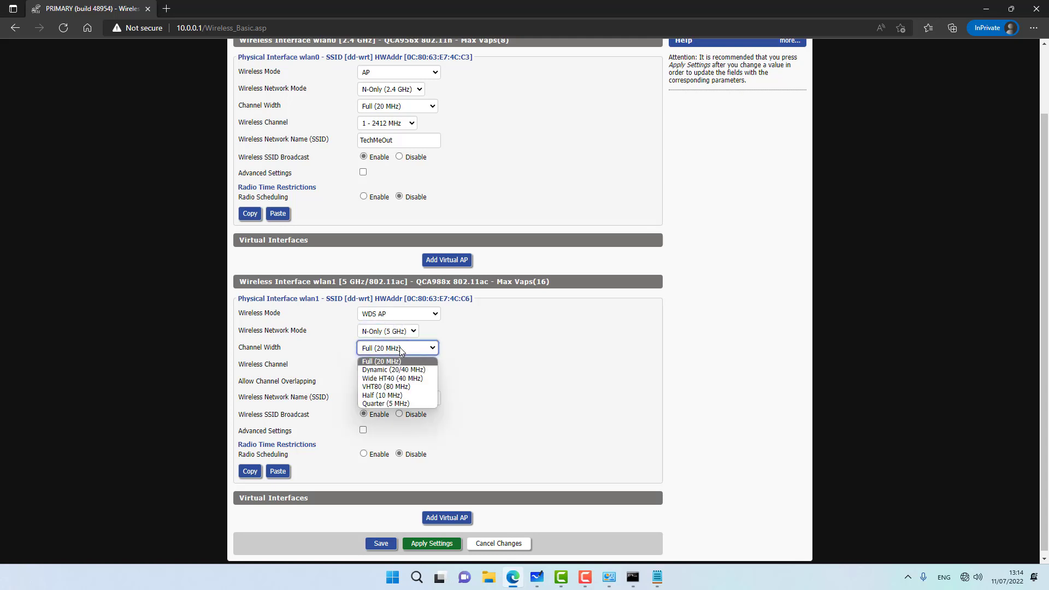
pyautogui.click(403, 378)
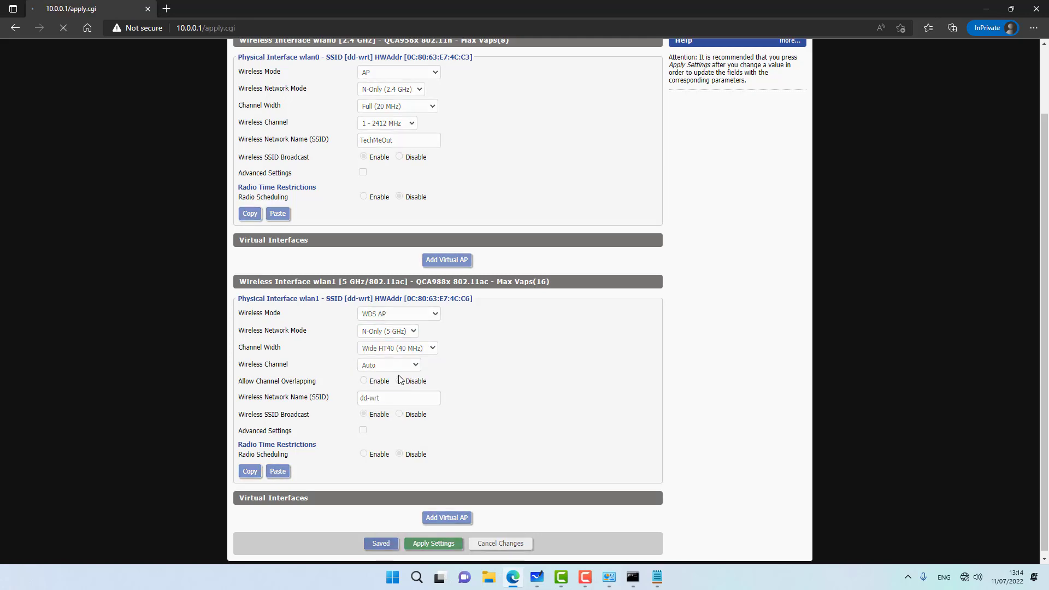
# Step: Set the 5 GHz channel to 36 (5180 MHz), name it MESH, and disable SSID broadcast
pyautogui.scroll(-2, 235, 376)
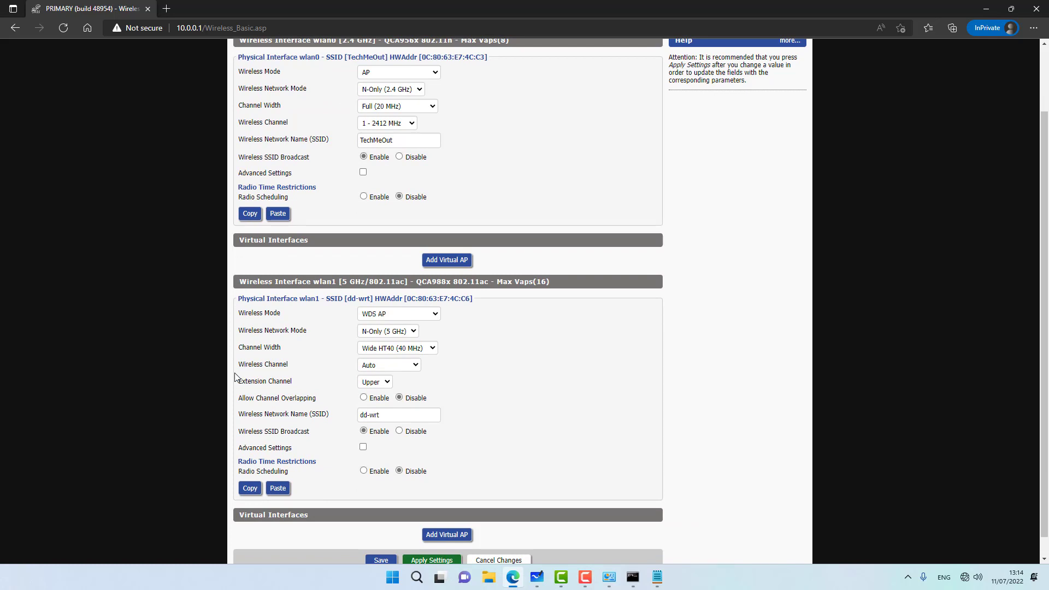
pyautogui.click(369, 366)
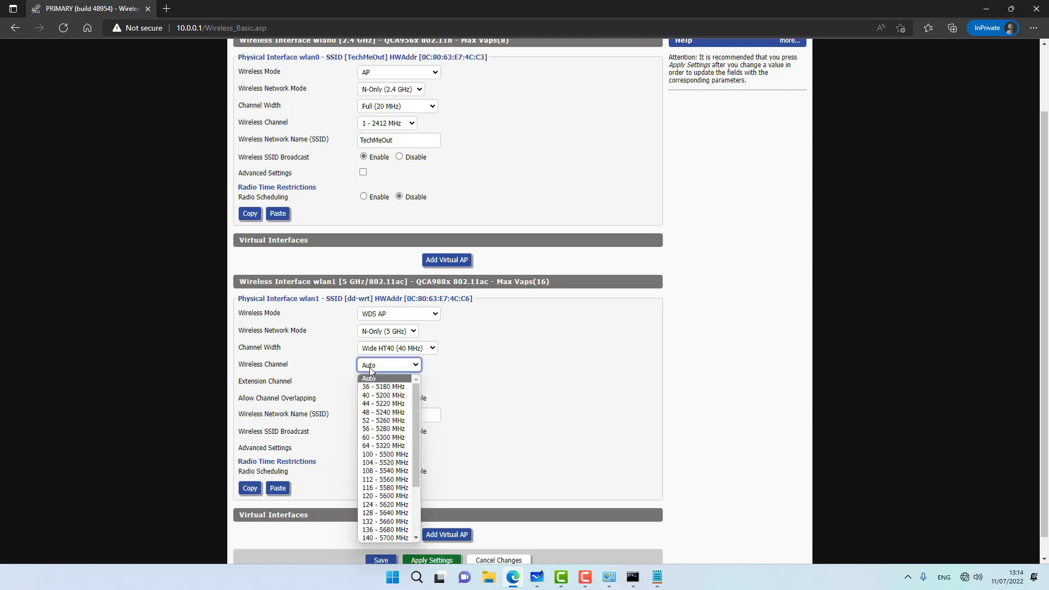
pyautogui.click(378, 387)
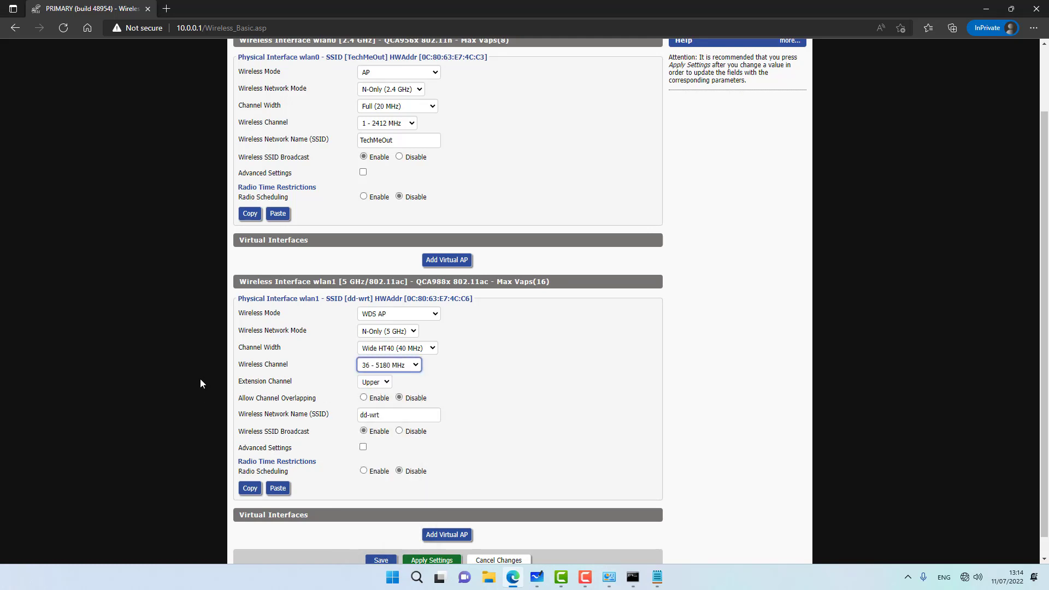
pyautogui.press('Tab')
pyautogui.press('Tab')
pyautogui.press('Tab')
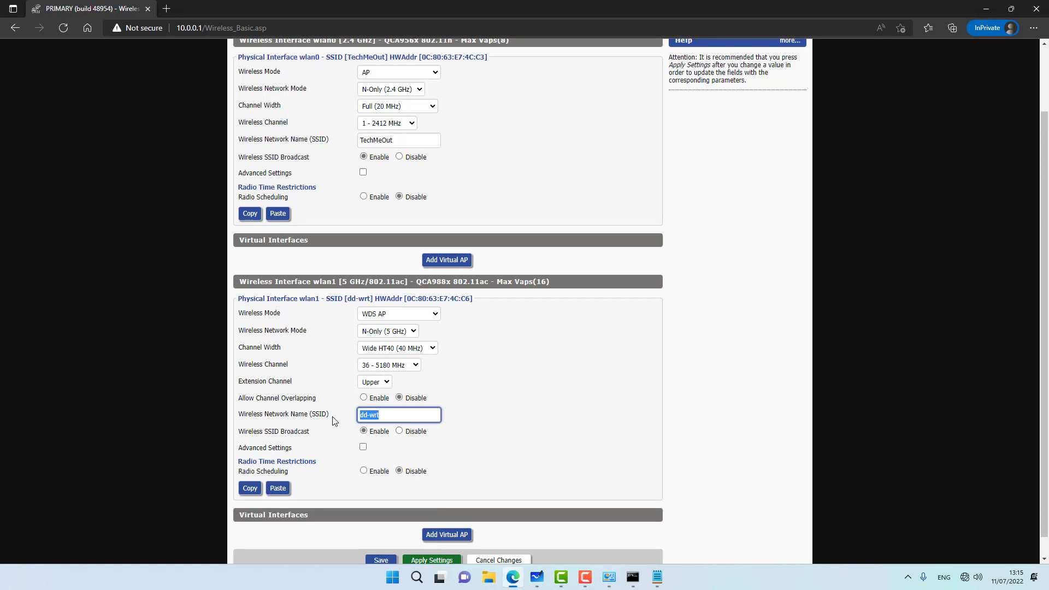
pyautogui.write('MESH')
pyautogui.click(399, 431)
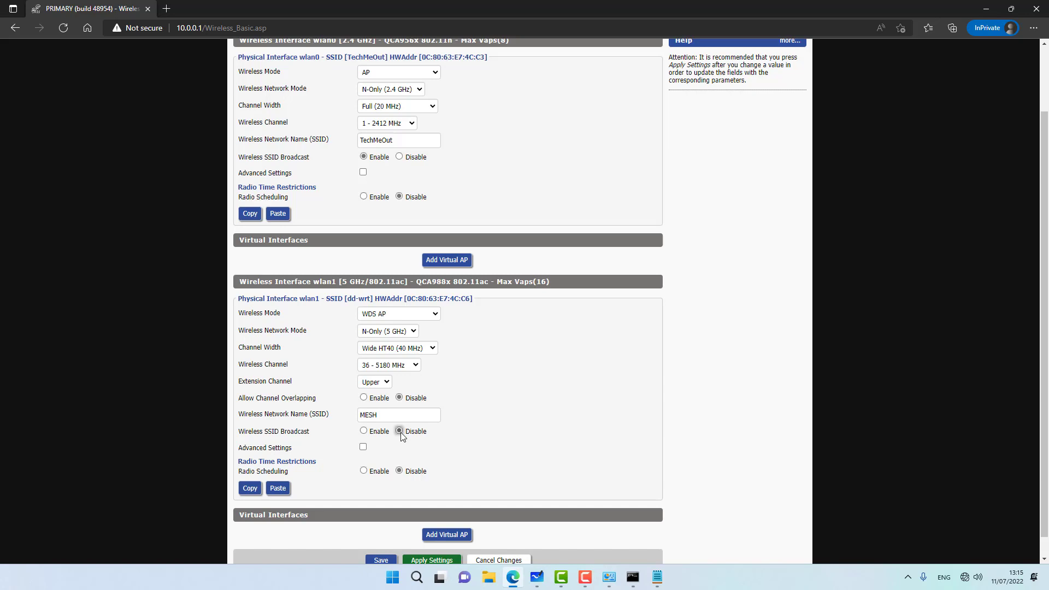
# Step: Save and apply the 5 GHz wireless settings
pyautogui.scroll(-1, 400, 436)
pyautogui.click(381, 539)
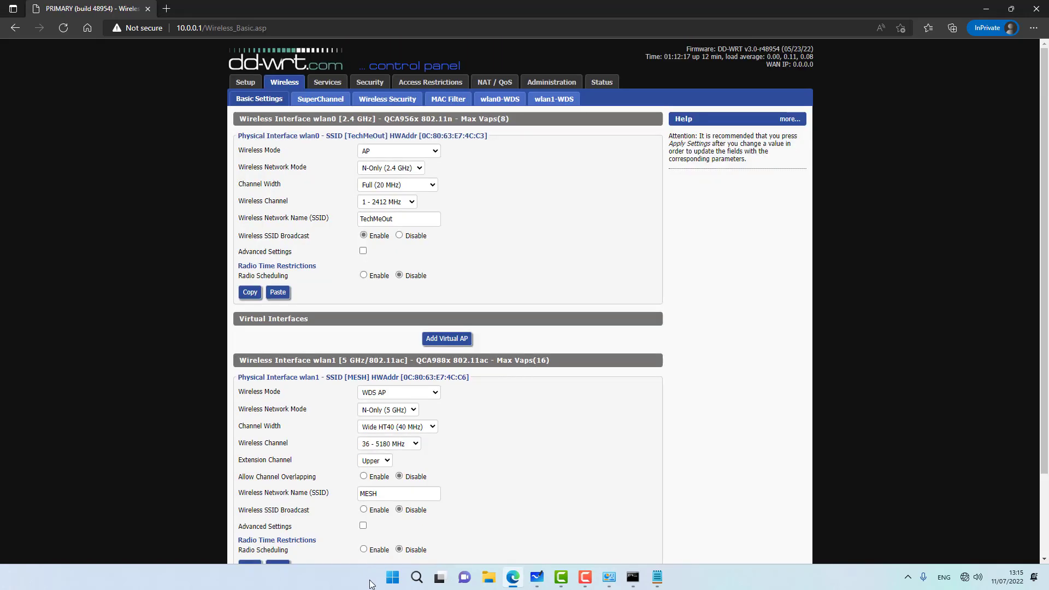
pyautogui.click(419, 540)
# Step: Secure the 2.4 GHz network with WPA2 Personal, CCMP-128 (AES) and a shared key, and save
pyautogui.click(373, 102)
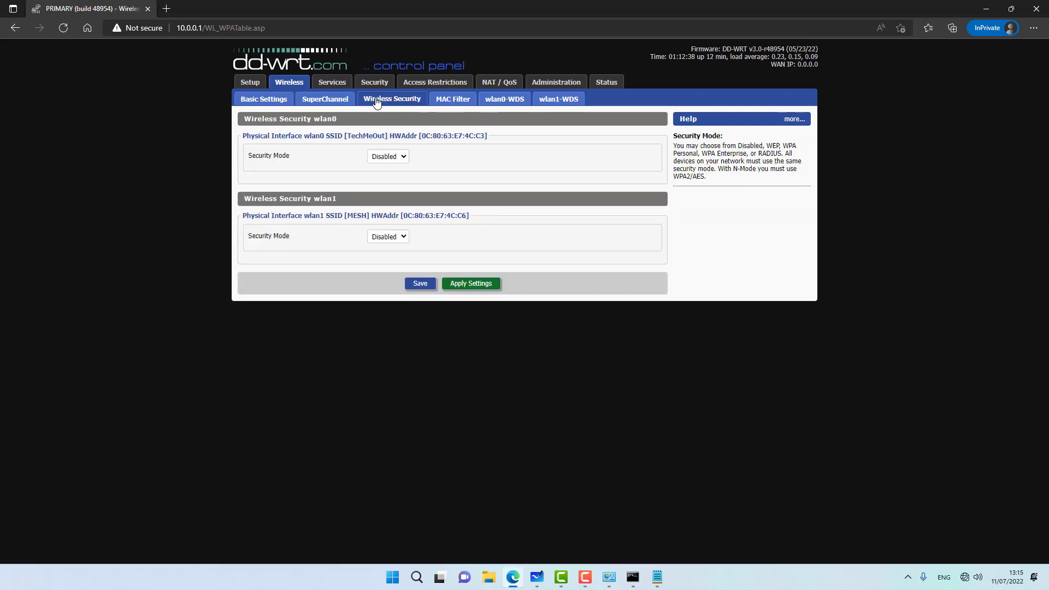
pyautogui.click(377, 160)
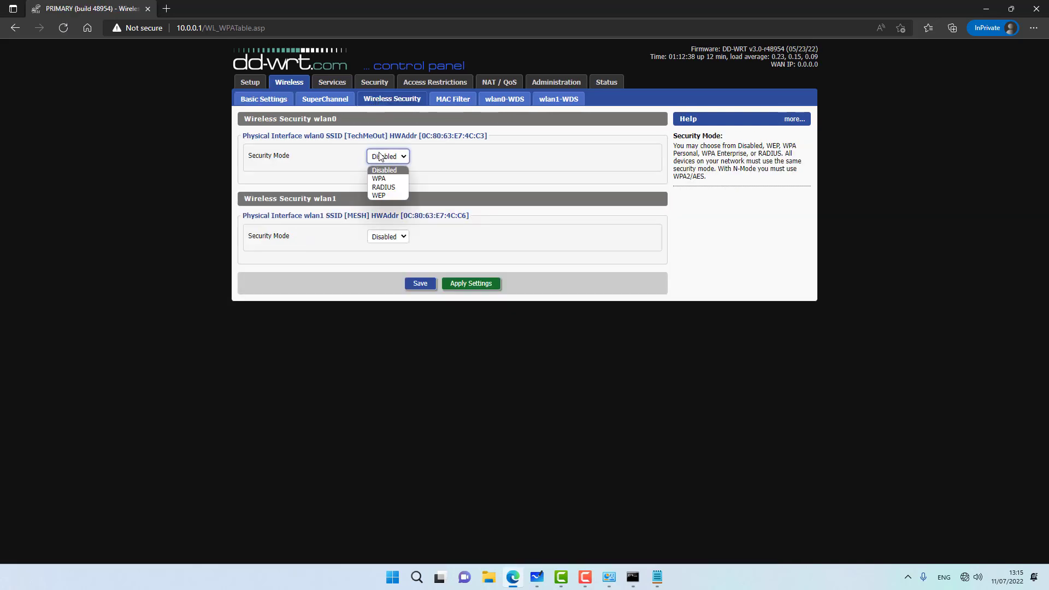
pyautogui.click(391, 180)
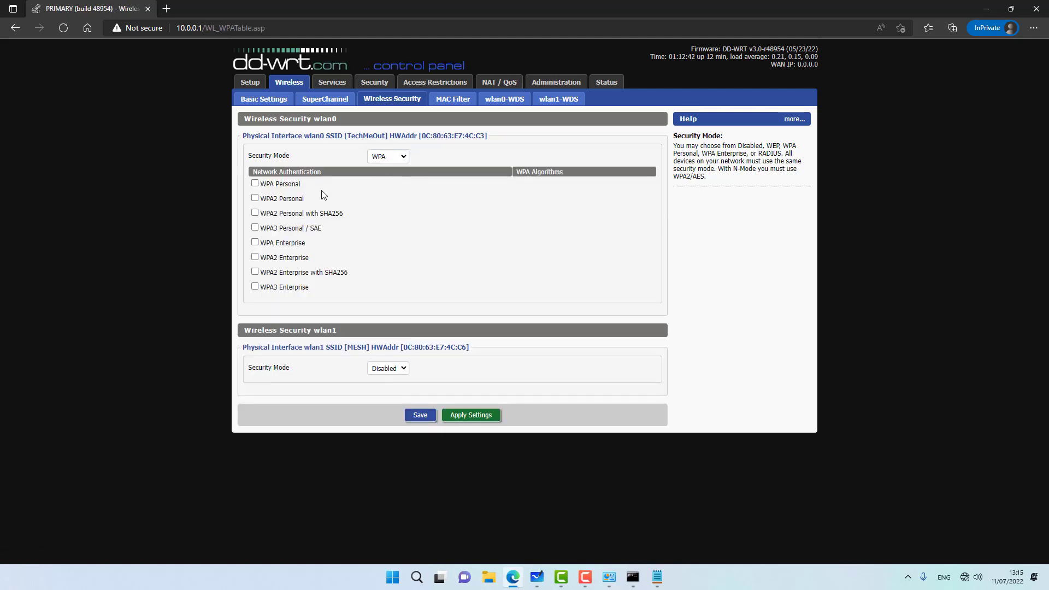
pyautogui.click(255, 197)
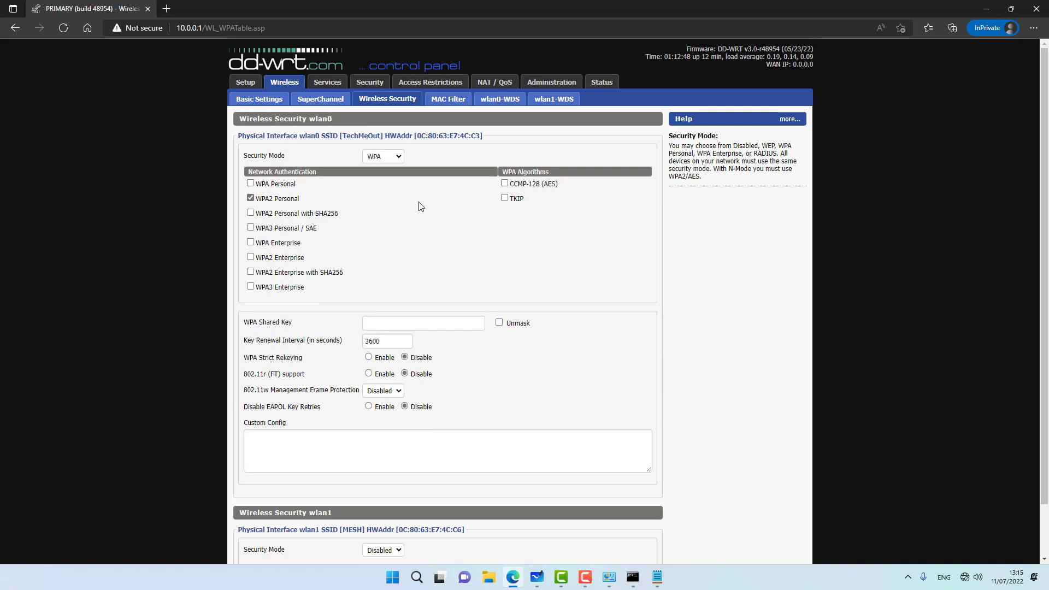
pyautogui.click(504, 186)
pyautogui.click(400, 323)
pyautogui.write('••••')
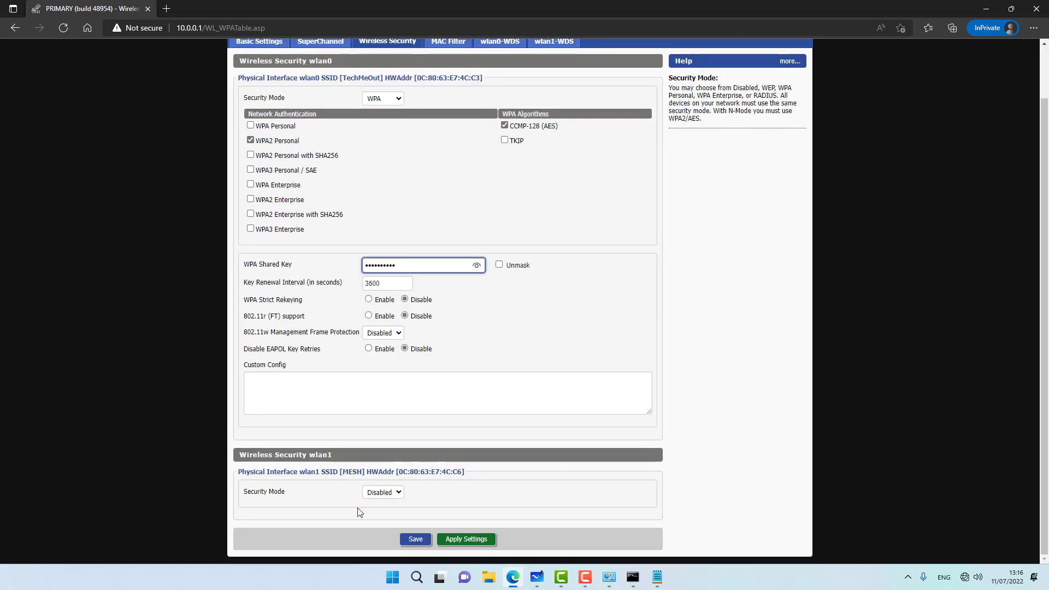
pyautogui.click(410, 541)
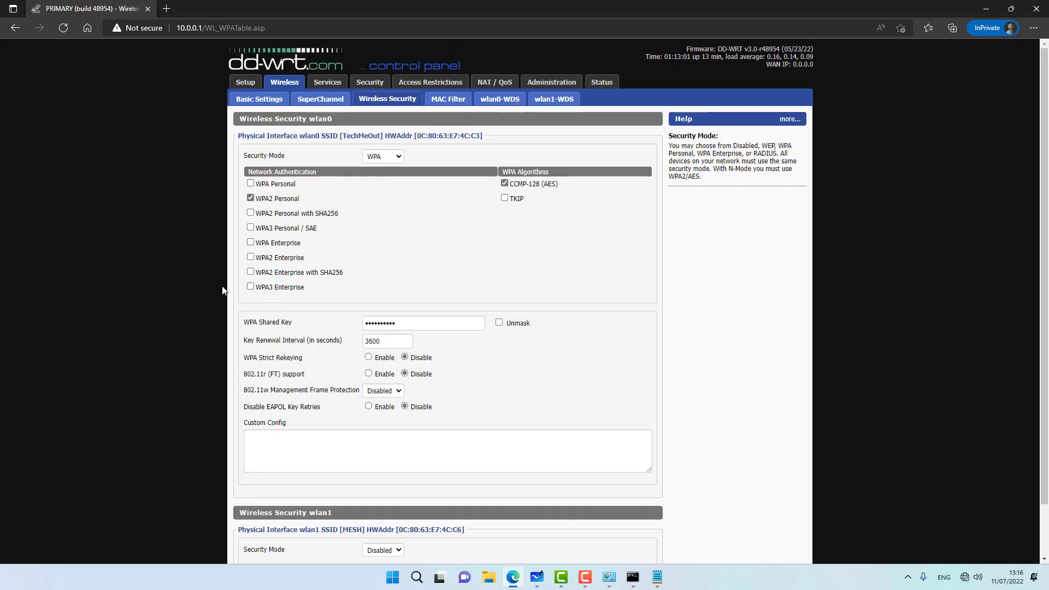
# Step: Set the 5 GHz MESH interface to WPA2 Personal with CCMP-128 (AES) and save
pyautogui.scroll(-2, 403, 241)
pyautogui.click(382, 492)
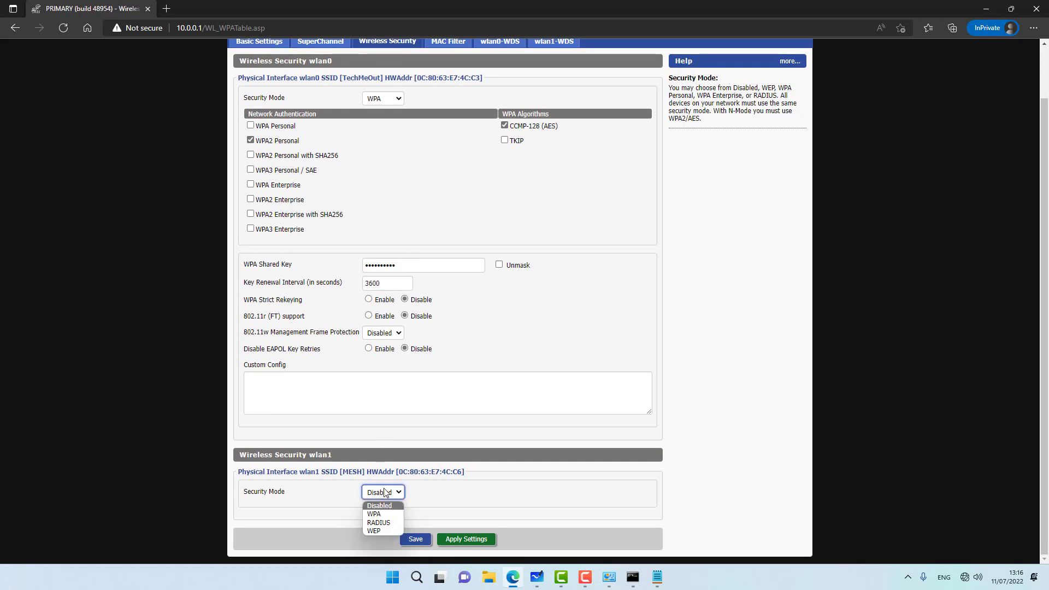
pyautogui.click(373, 515)
pyautogui.scroll(-3, 310, 458)
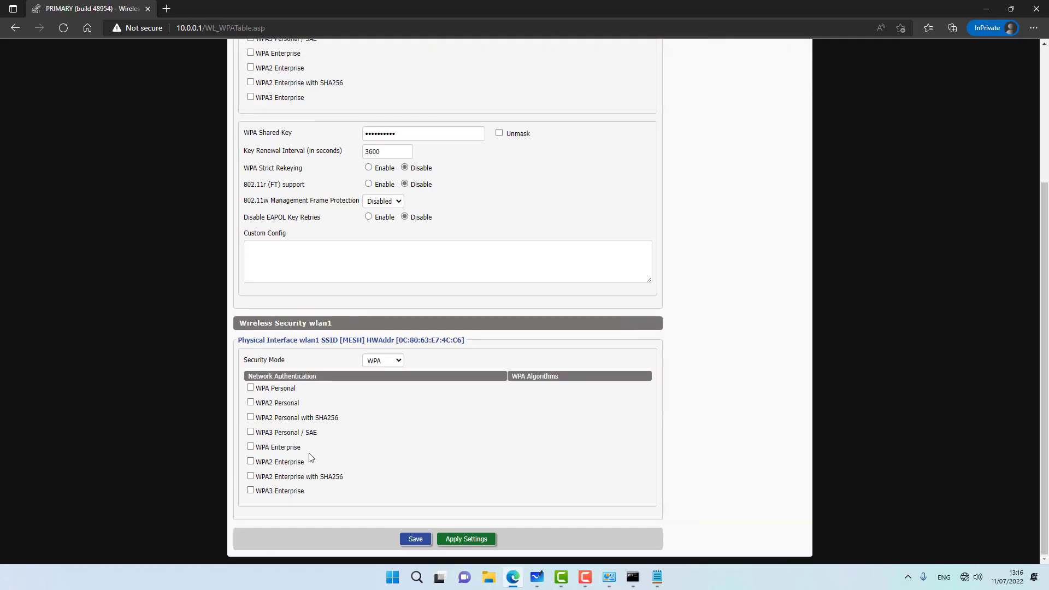
pyautogui.click(251, 402)
pyautogui.scroll(-5, 305, 409)
pyautogui.click(504, 388)
pyautogui.click(415, 539)
# Step: Enter the wlan1 shared key, submit it, and apply the wireless security settings
pyautogui.scroll(-5, 411, 418)
pyautogui.click(404, 400)
pyautogui.write('•••••••')
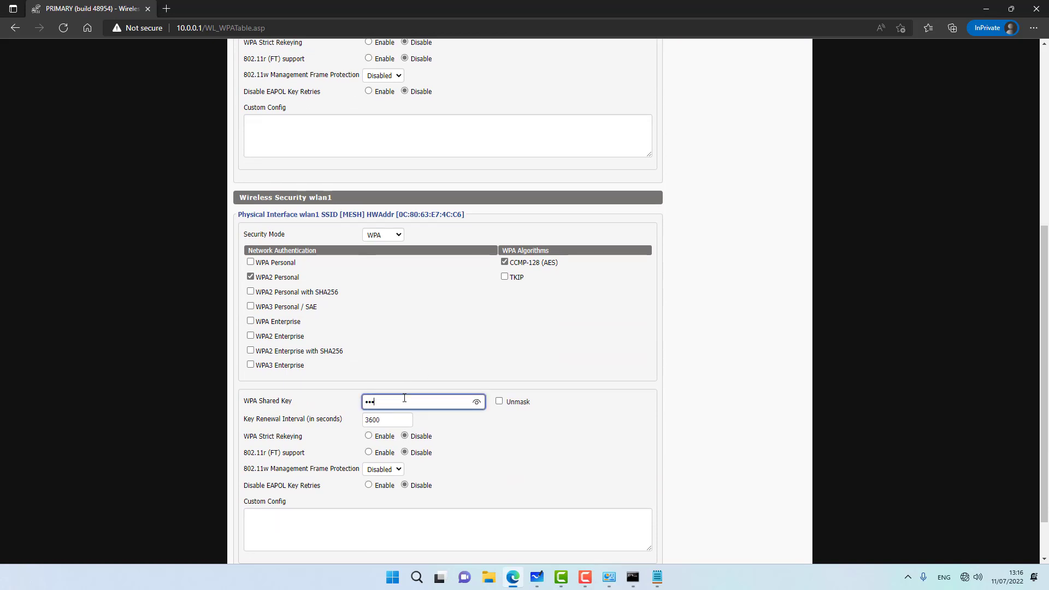
pyautogui.write('•••')
pyautogui.press('Return')
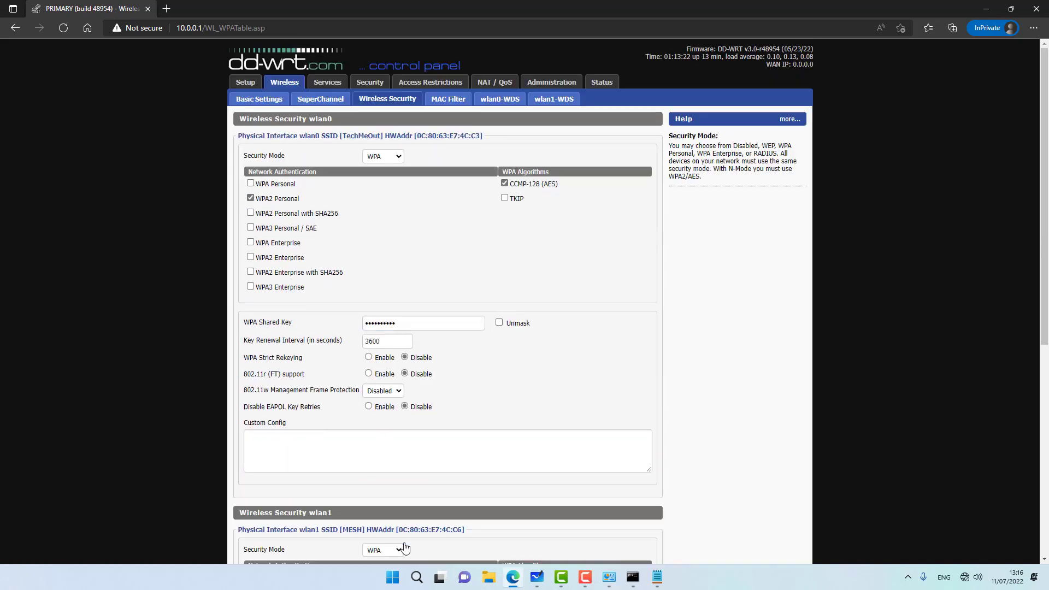
pyautogui.scroll(-6, 464, 541)
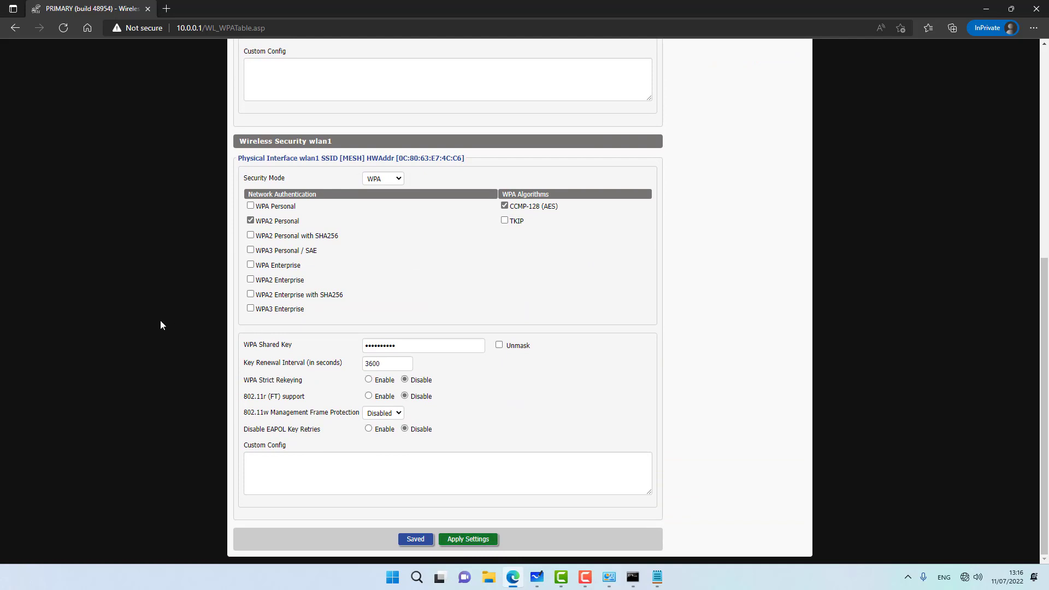
pyautogui.click(462, 541)
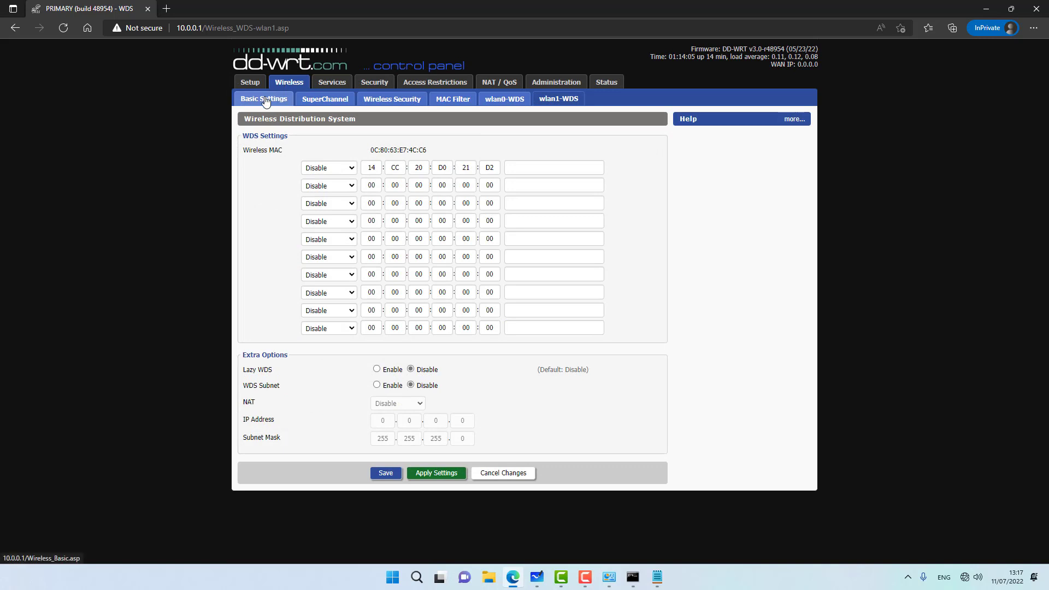
pyautogui.click(267, 100)
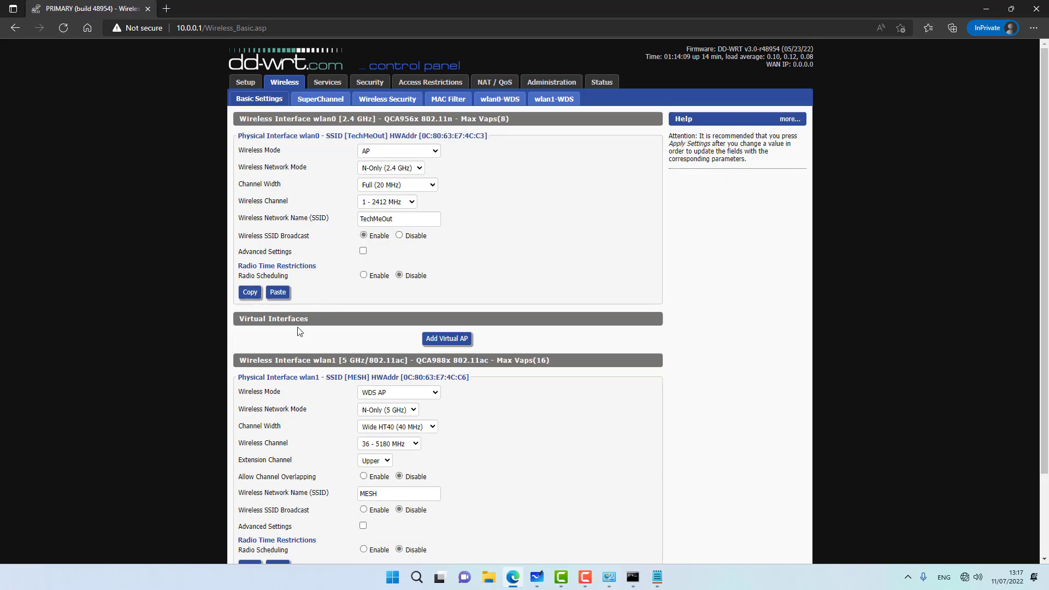
pyautogui.moveTo(339, 361); pyautogui.dragTo(519, 362)
pyautogui.click(519, 361)
pyautogui.moveTo(300, 378); pyautogui.dragTo(321, 378)
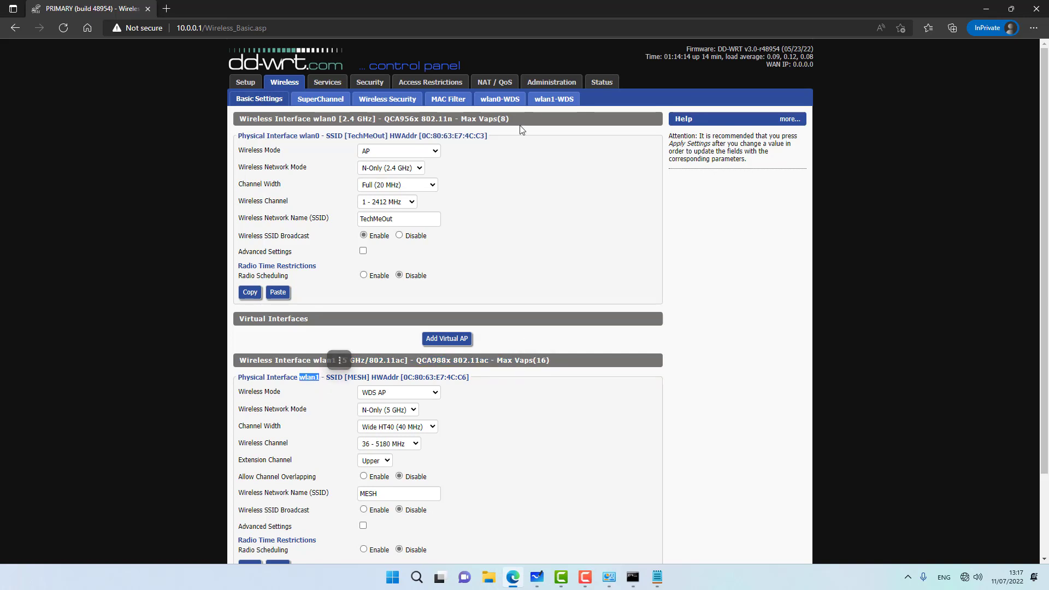
pyautogui.click(551, 103)
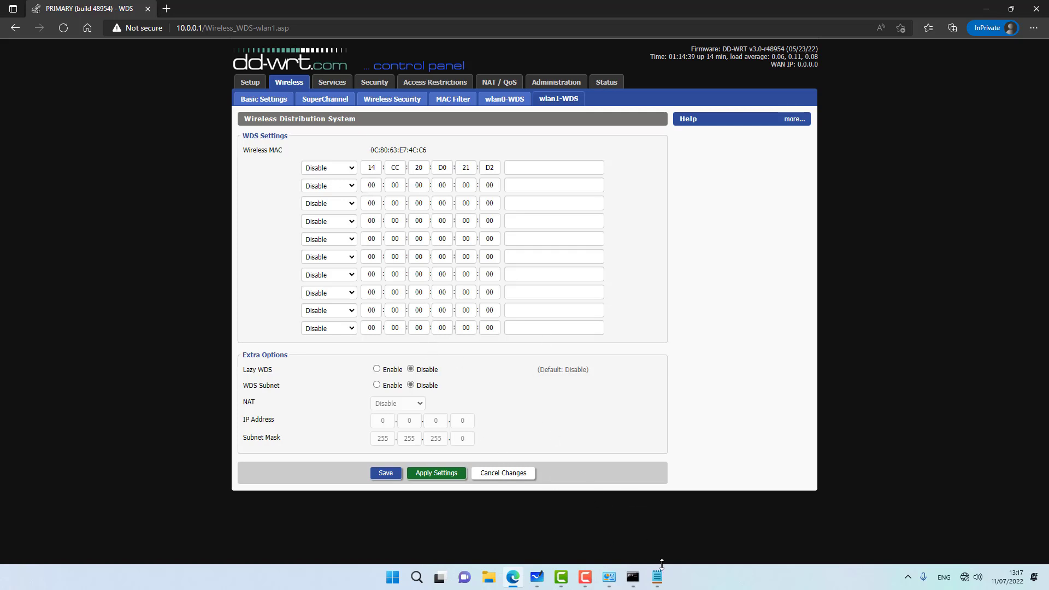
# Step: Consult the MAC address notes and set the first two WDS links to LAN
pyautogui.click(657, 577)
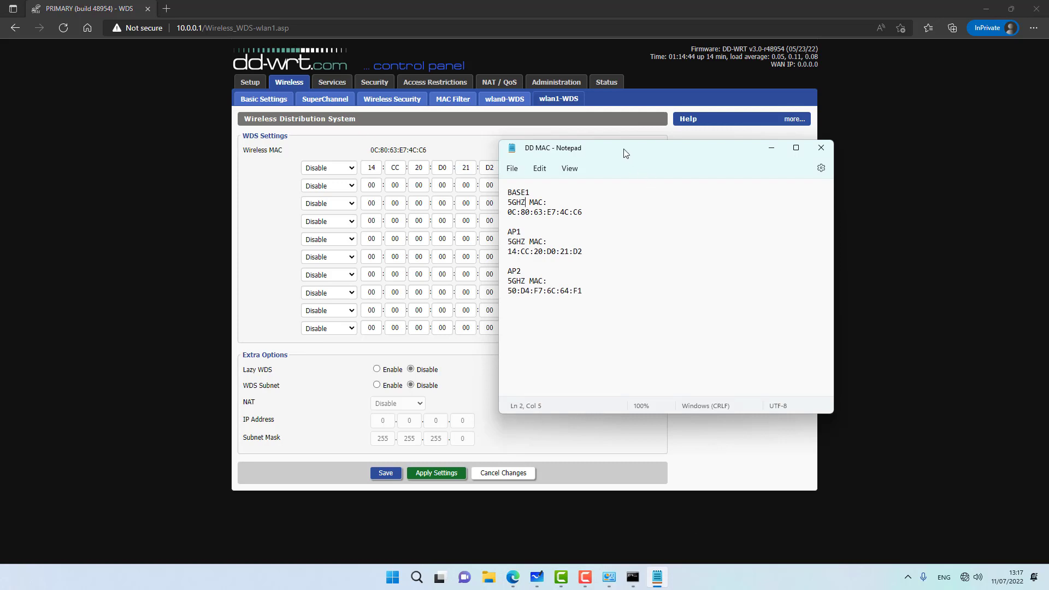
pyautogui.moveTo(629, 148); pyautogui.dragTo(730, 157)
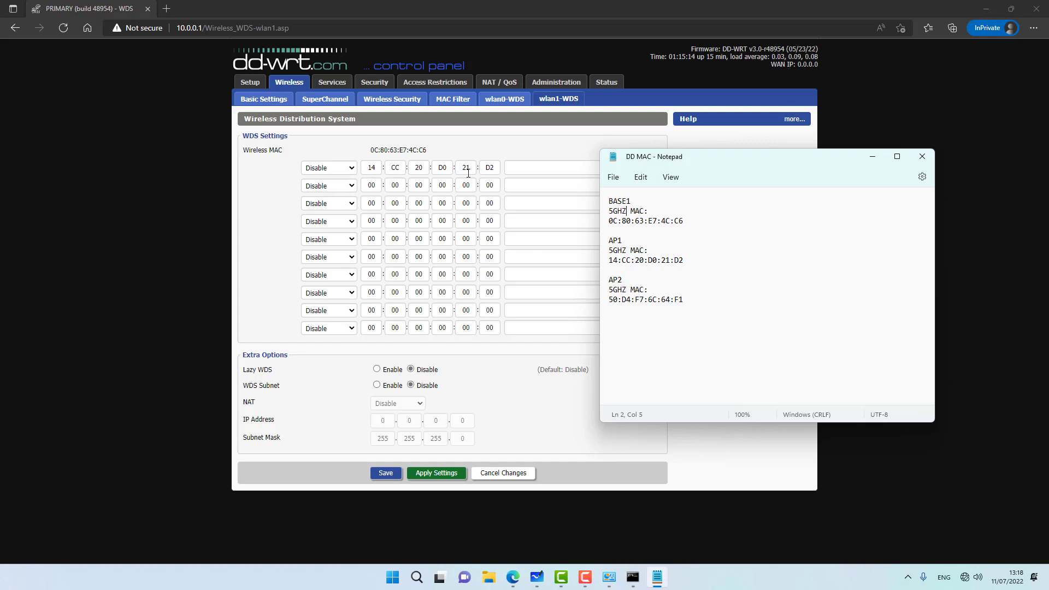
pyautogui.moveTo(684, 261); pyautogui.dragTo(611, 259)
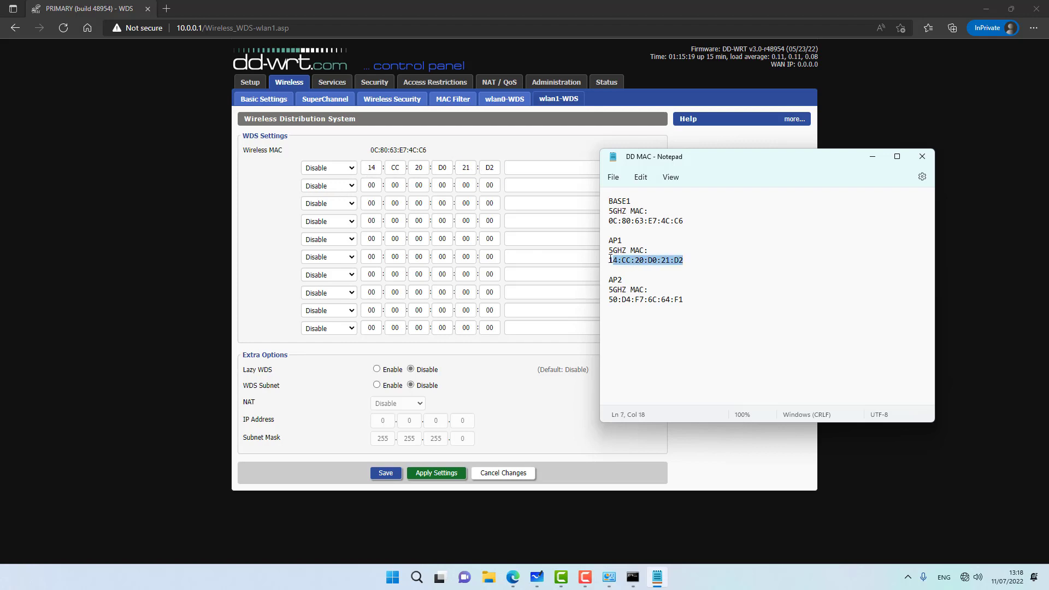
pyautogui.click(339, 174)
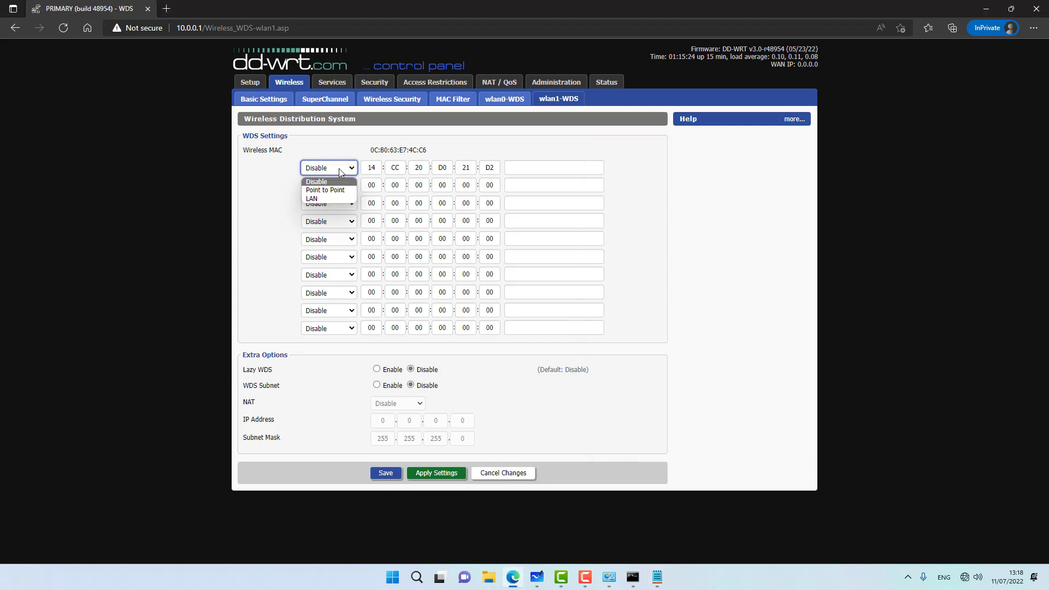
pyautogui.click(328, 198)
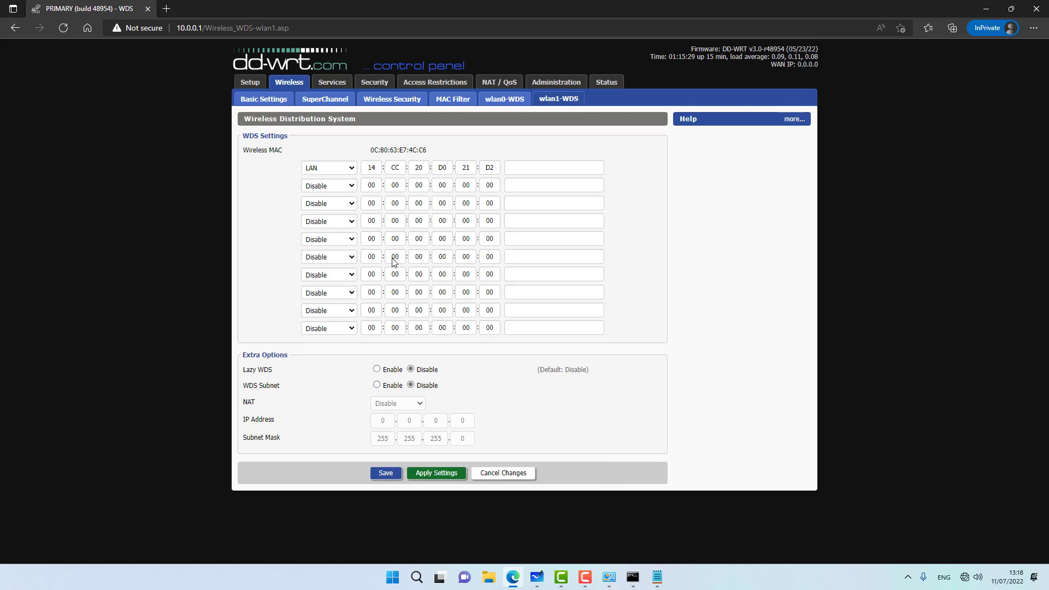
pyautogui.click(316, 188)
pyautogui.click(314, 216)
# Step: Check AP2's MAC in the notes, then save and apply the WDS settings
pyautogui.click(658, 577)
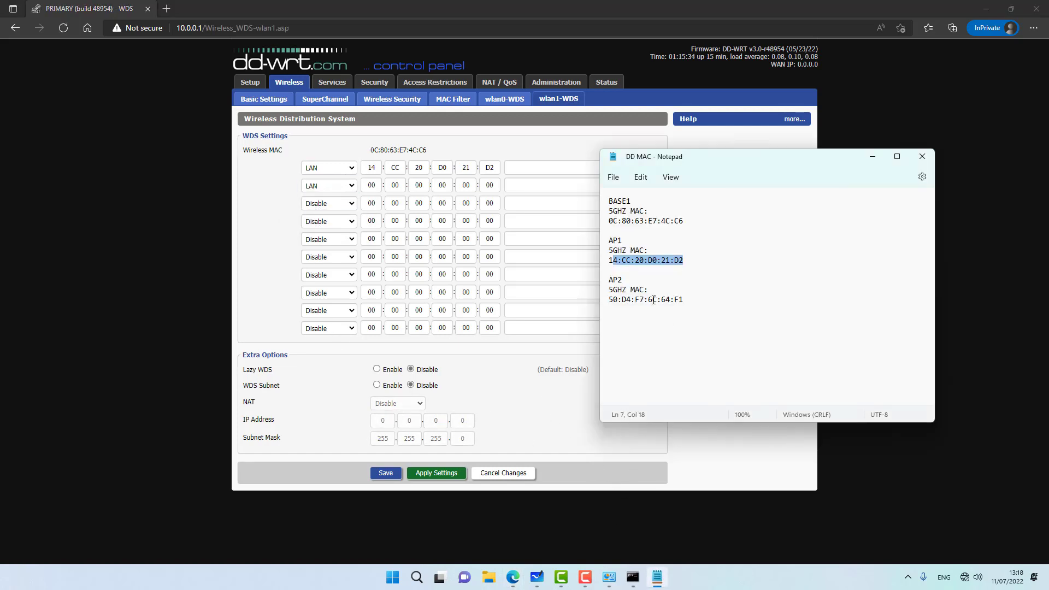
pyautogui.click(633, 300)
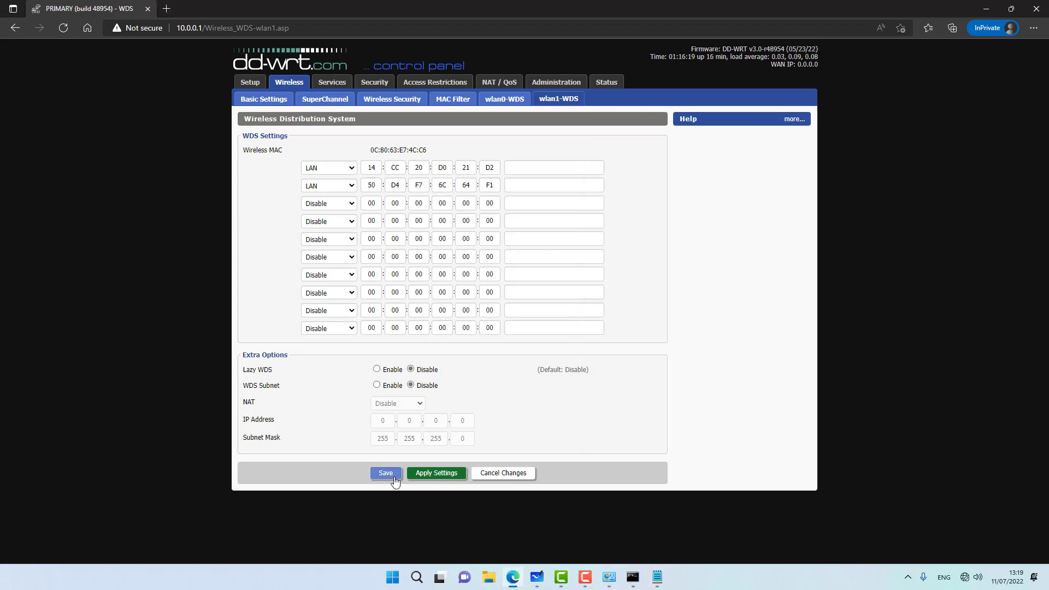
pyautogui.click(389, 475)
pyautogui.click(435, 475)
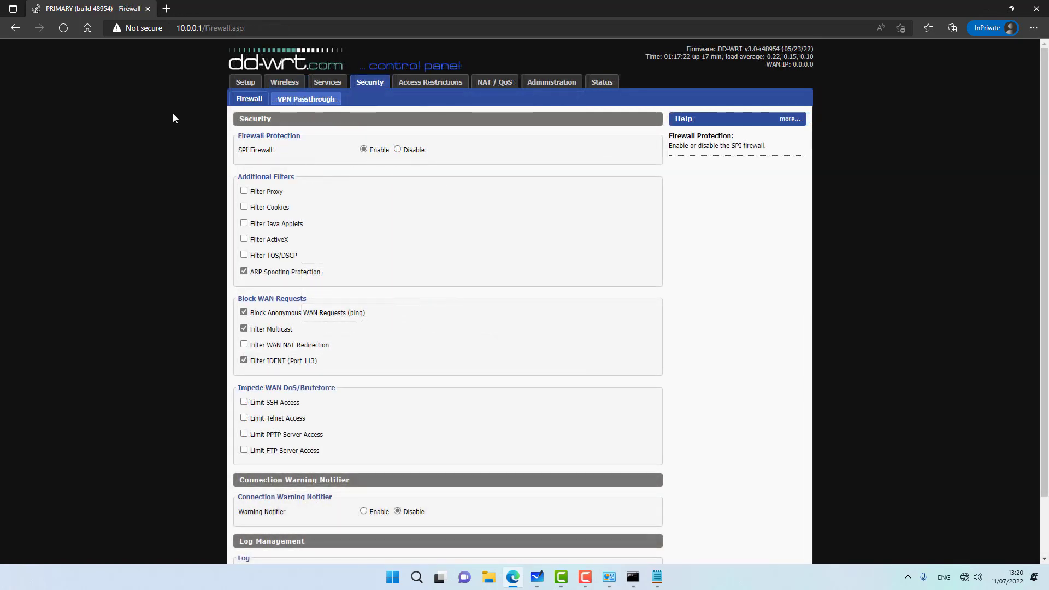
# Step: Disable the SPI firewall, save and apply, then go to NAT/QoS Port Forwarding
pyautogui.click(397, 149)
pyautogui.scroll(-2, 339, 262)
pyautogui.scroll(2, 339, 262)
pyautogui.scroll(-2, 355, 383)
pyautogui.click(381, 539)
pyautogui.scroll(-2, 366, 503)
pyautogui.click(418, 539)
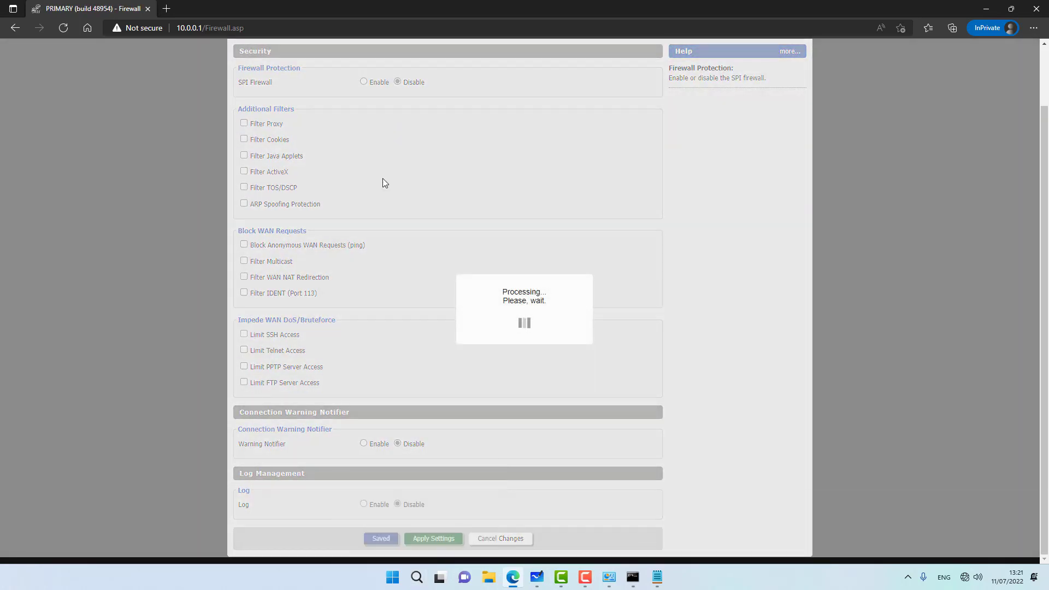
pyautogui.click(499, 82)
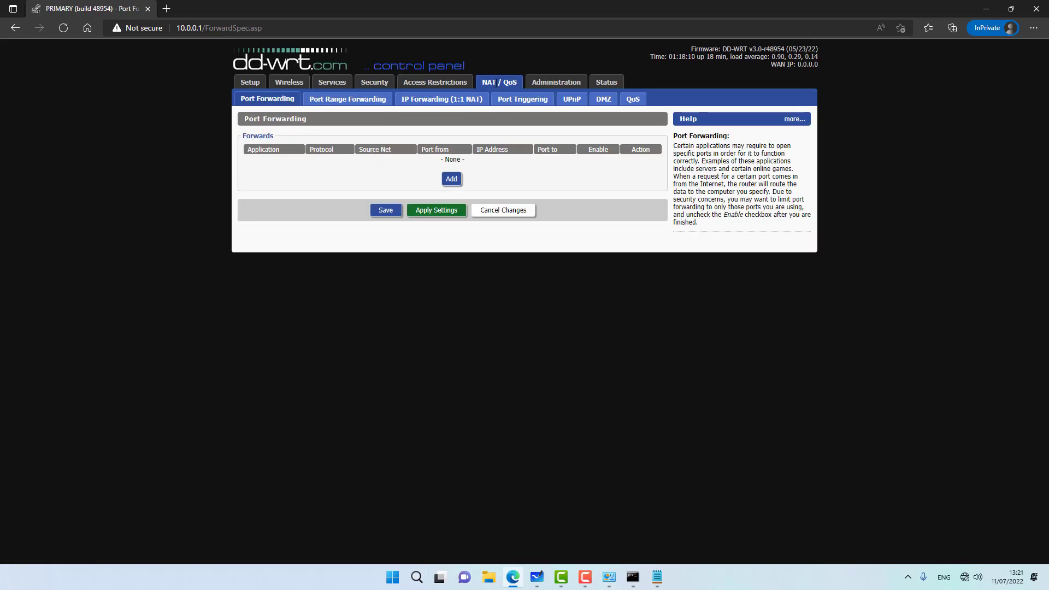
# Step: Look over the UPnP settings, then go to the Administration Management page
pyautogui.click(569, 99)
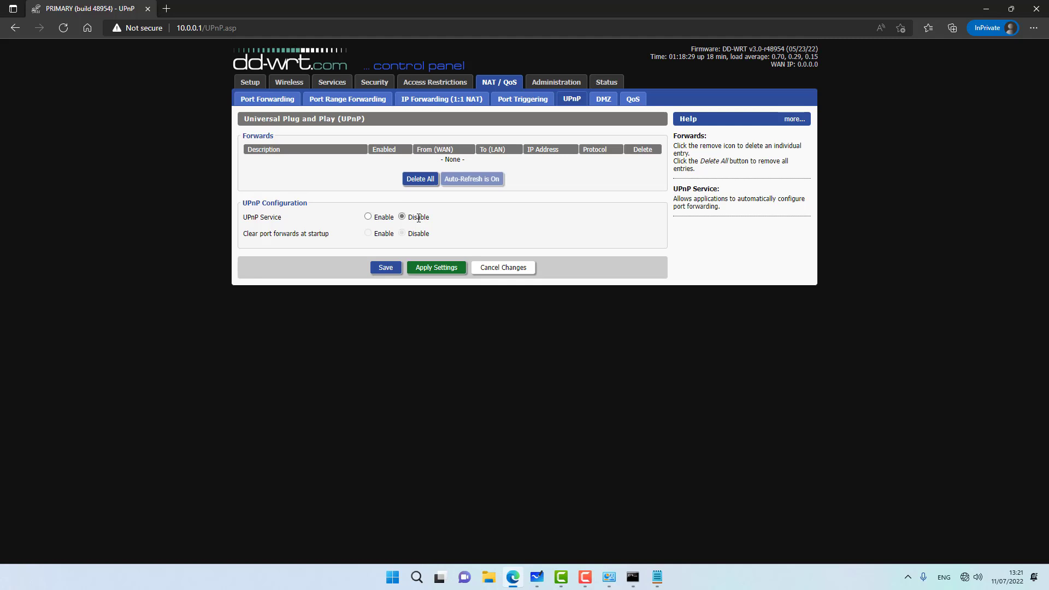
pyautogui.click(556, 82)
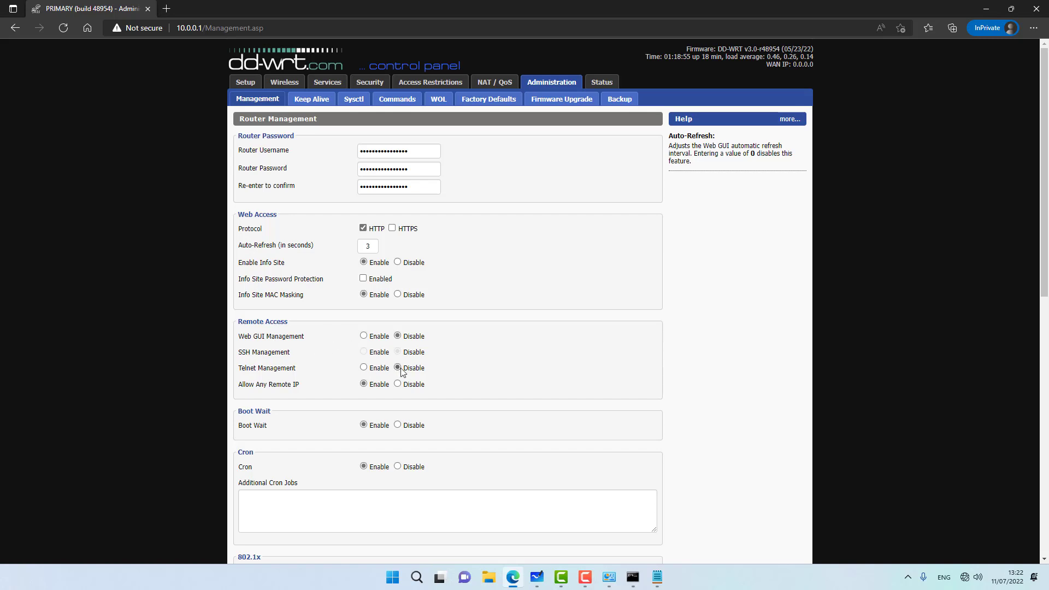
# Step: Save and apply the Administration Management settings
pyautogui.scroll(-10, 162, 317)
pyautogui.click(352, 542)
pyautogui.scroll(-10, 385, 494)
pyautogui.click(398, 540)
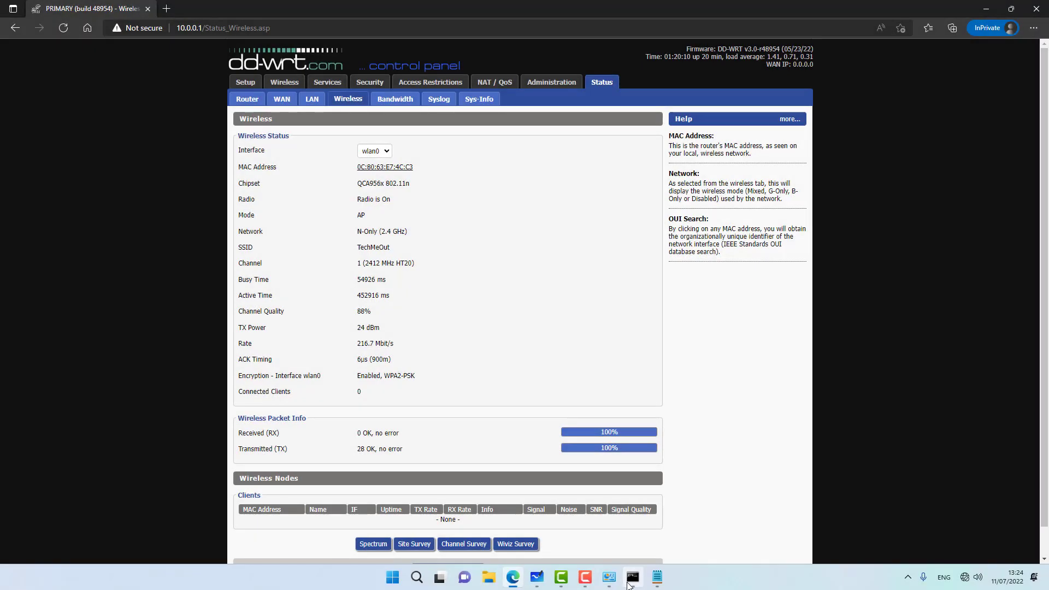
# Step: Rerun ipconfig /release and /renew, getting 192.168.1.65 with gateway 192.168.1.1
pyautogui.click(630, 583)
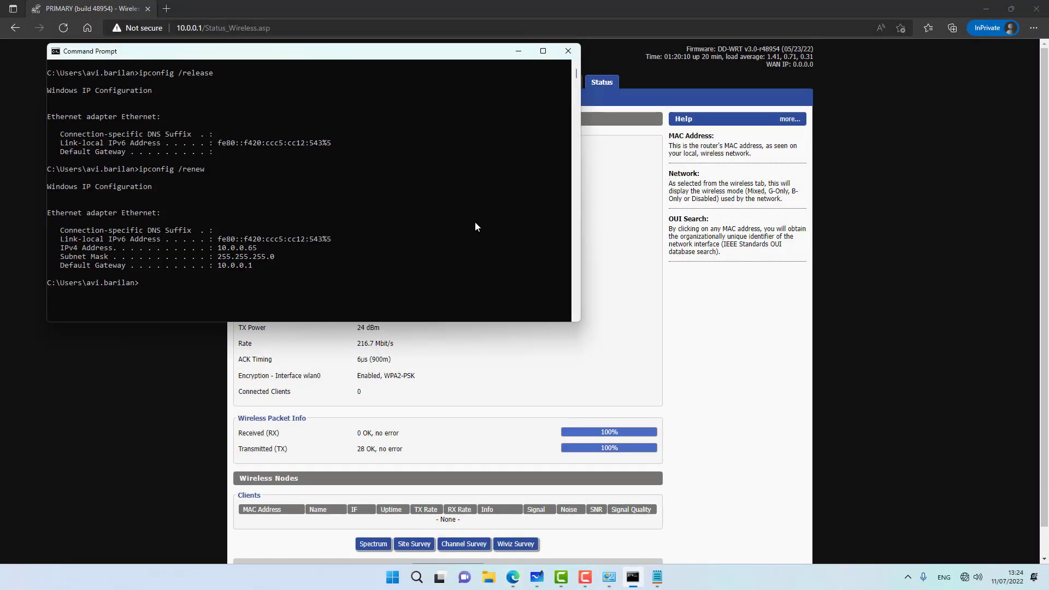
pyautogui.press('Up')
pyautogui.press('Up')
pyautogui.press('Return')
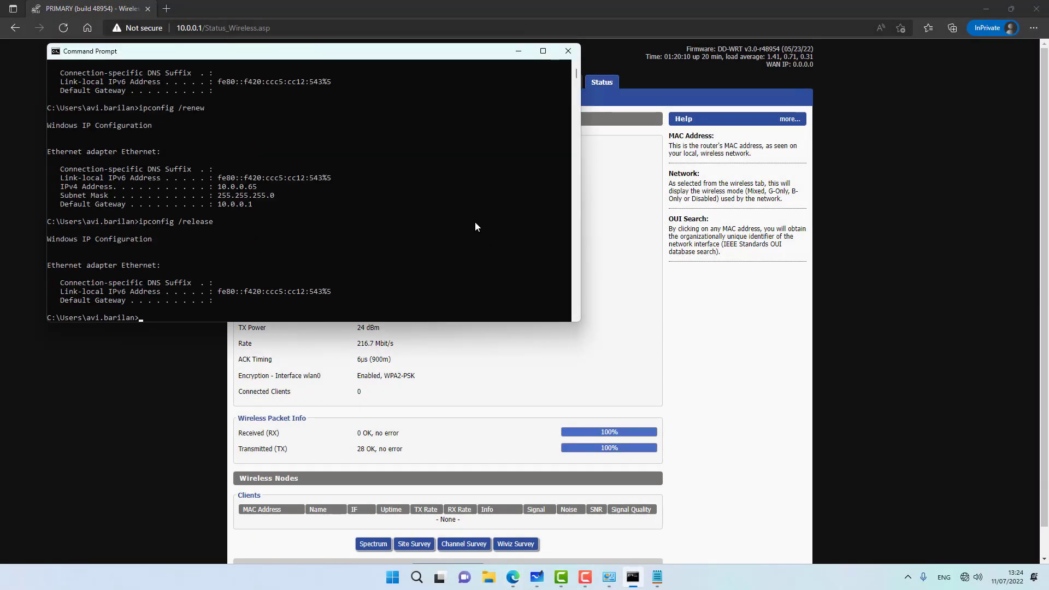
pyautogui.write('cls')
pyautogui.press('Up')
pyautogui.press('Up')
pyautogui.press('Return')
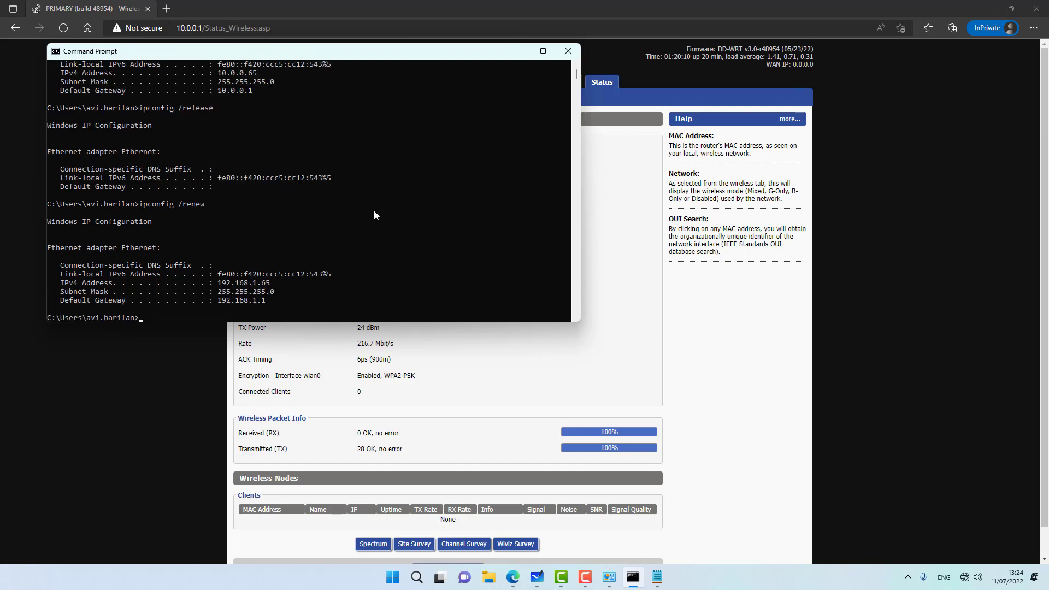
pyautogui.click(296, 22)
# Step: Load the router at 192.168.1.1 over plain http instead of https
pyautogui.write('192.168.1.1')
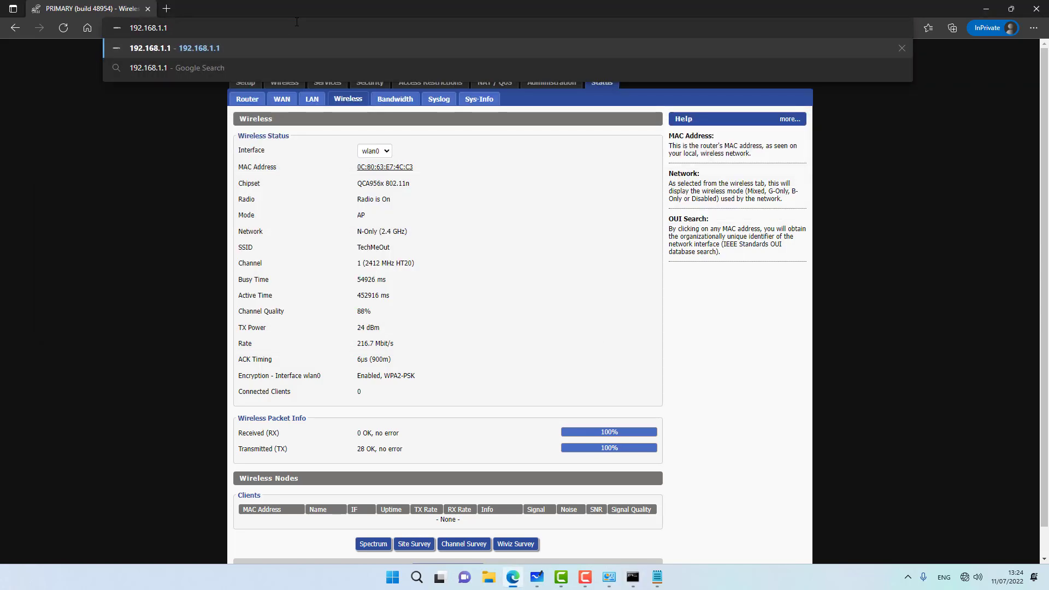
pyautogui.press('Return')
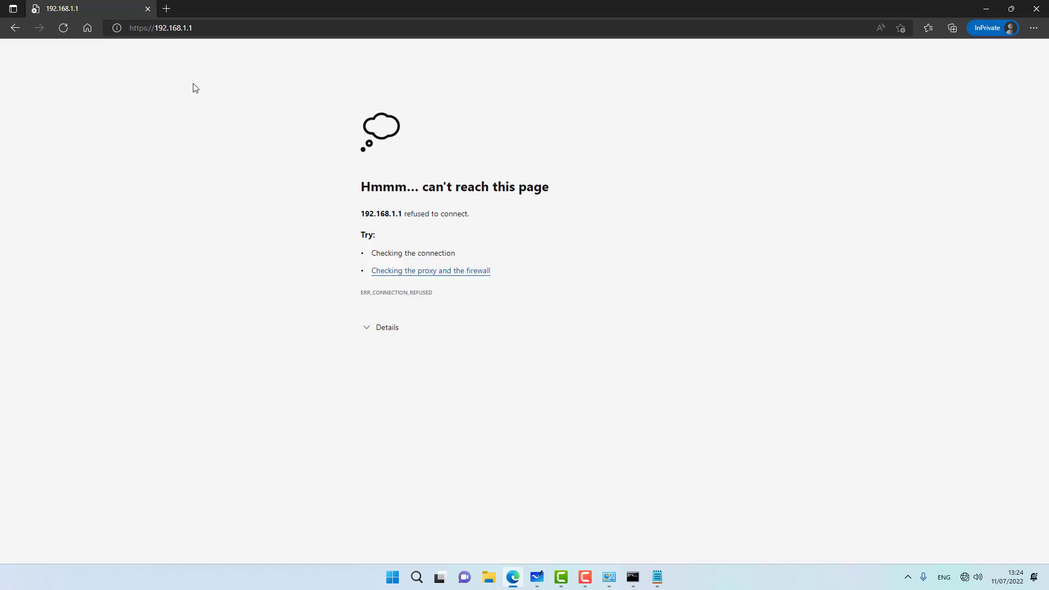
pyautogui.click(147, 33)
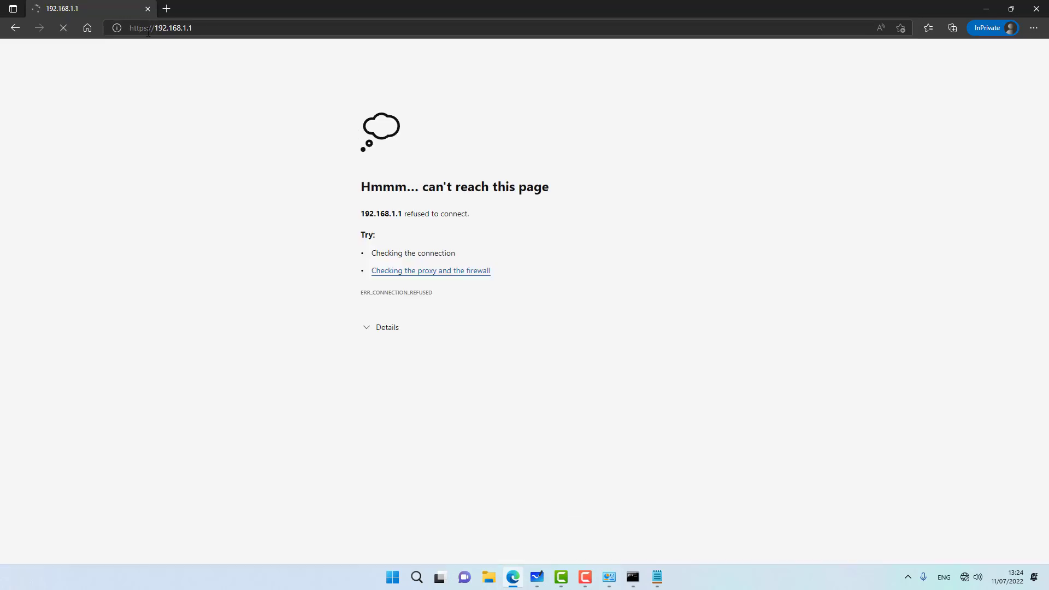
pyautogui.click(148, 33)
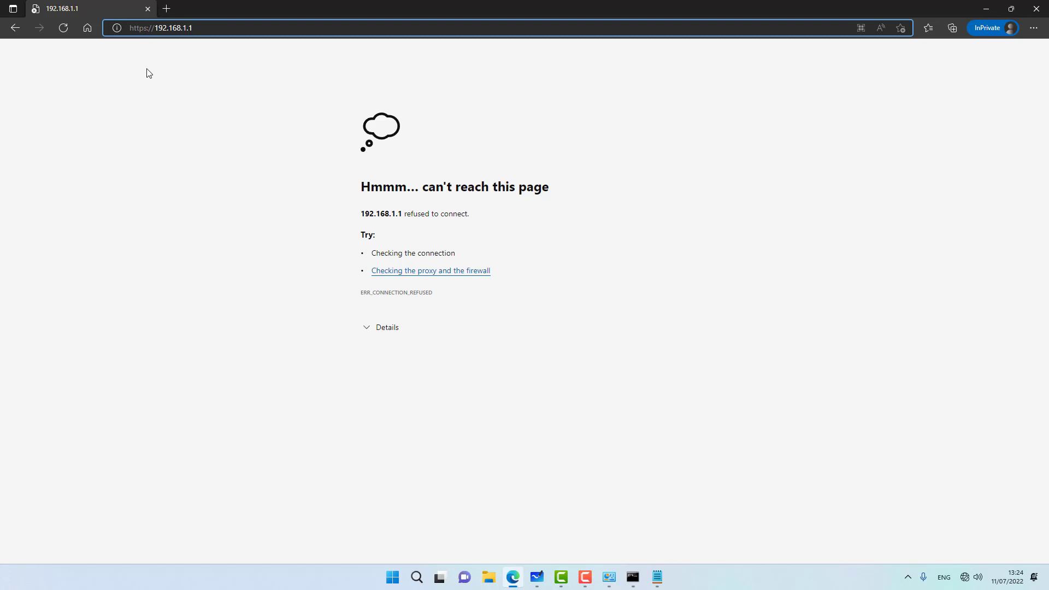
pyautogui.press('BackSpace')
pyautogui.press('Return')
# Step: Enter a new router username and password on the password-change form
pyautogui.write('•••••')
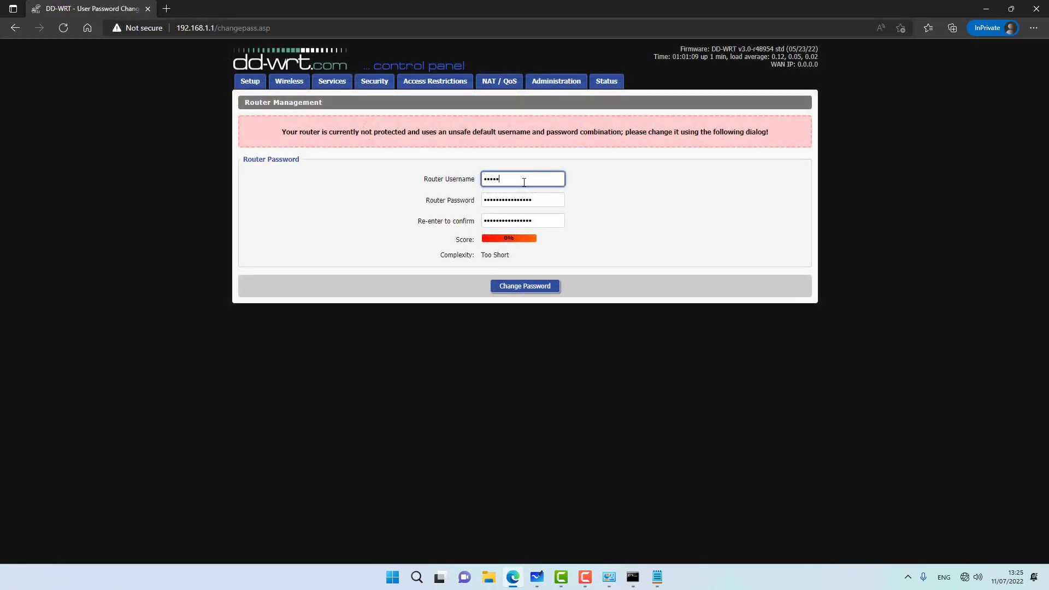
pyautogui.press('Tab')
pyautogui.write('•••••••••')
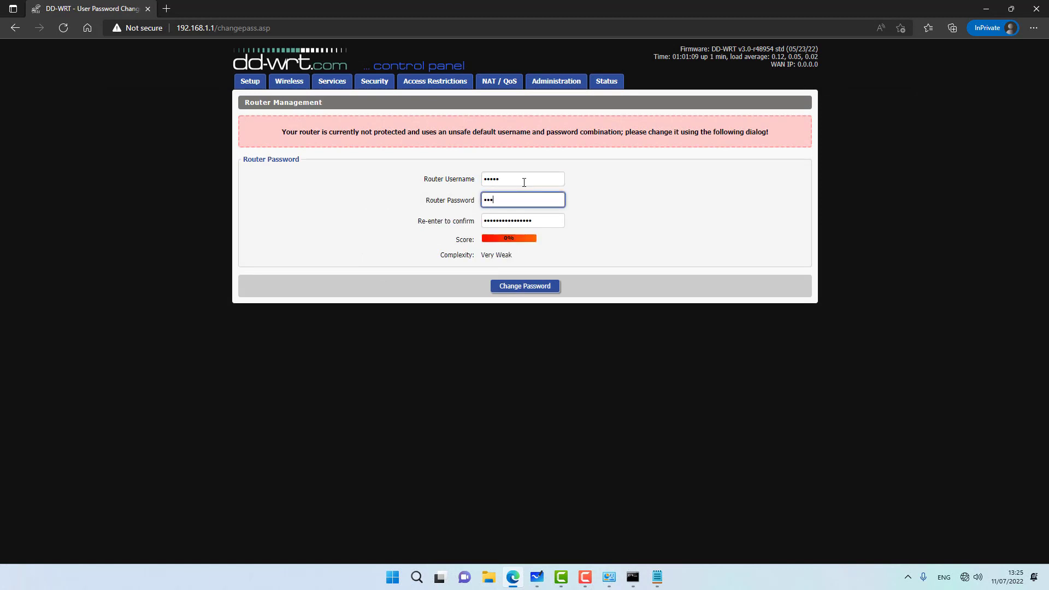
pyautogui.write('•')
pyautogui.press('Tab')
# Step: Confirm and submit the new router password, then rename the router AP1
pyautogui.write('•••••')
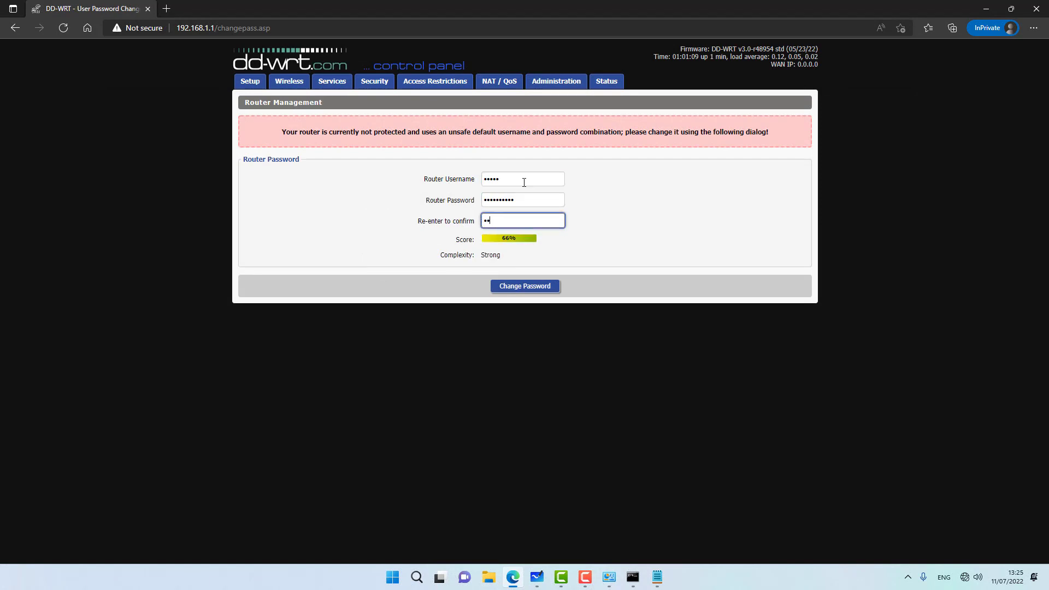
pyautogui.write('•••••')
pyautogui.click(526, 288)
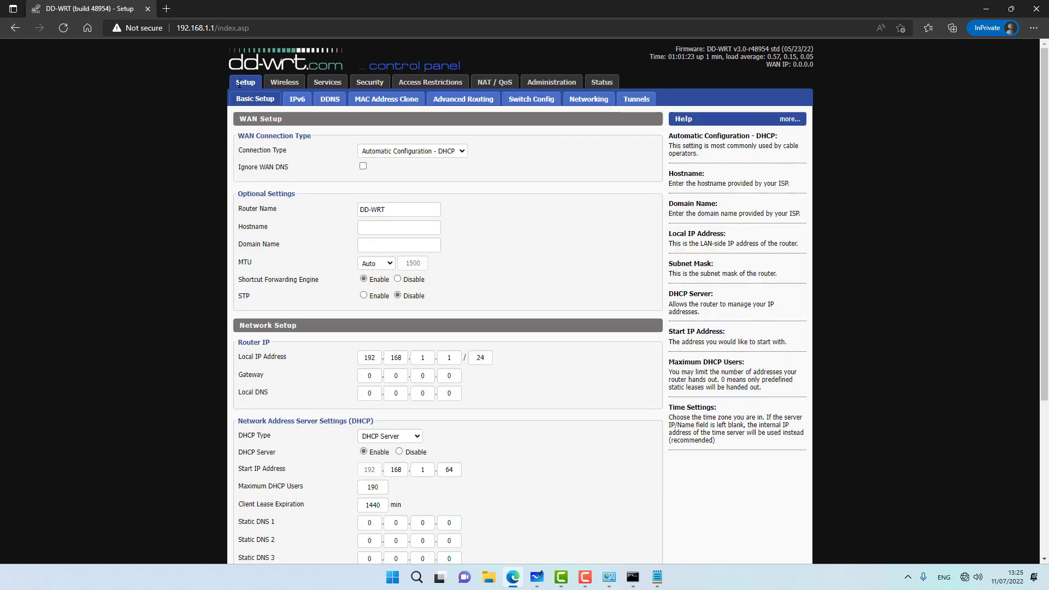
pyautogui.moveTo(403, 209); pyautogui.dragTo(298, 212)
pyautogui.write('AS')
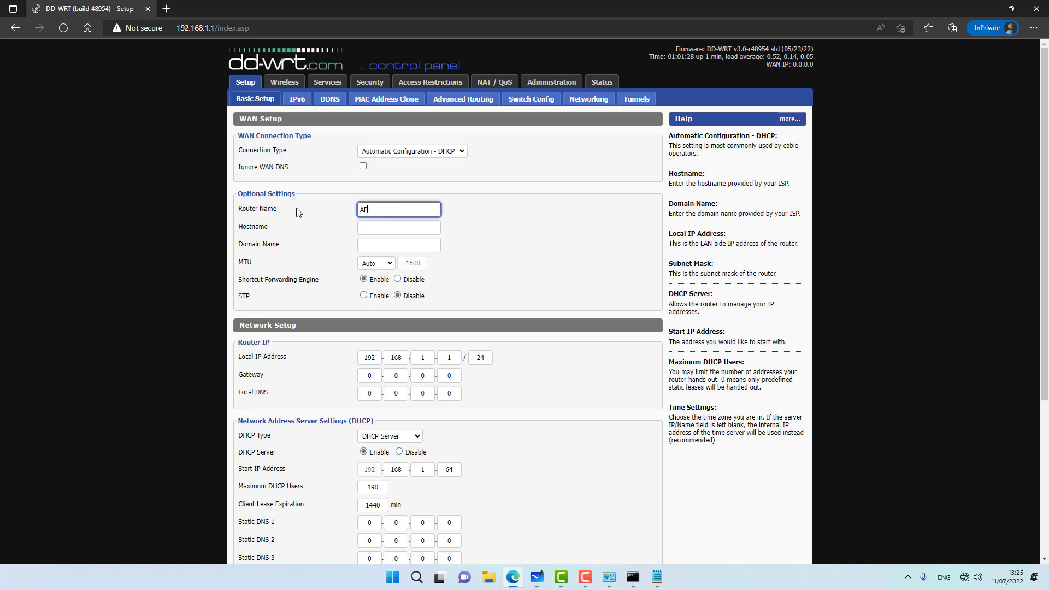
pyautogui.write('1')
# Step: Change the router's local IP address to 10.0.0.2 and save
pyautogui.scroll(-2, 240, 245)
pyautogui.click(380, 276)
pyautogui.doubleClick(380, 275)
pyautogui.write('10')
pyautogui.press('Tab')
pyautogui.write('0')
pyautogui.press('Tab')
pyautogui.write('0')
pyautogui.press('Tab')
pyautogui.write('2')
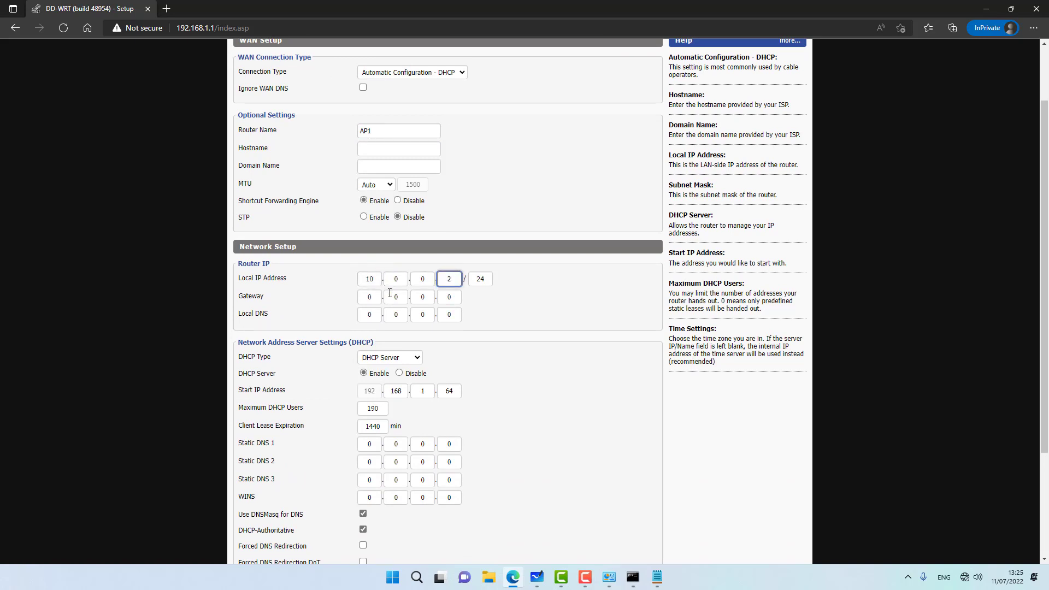
pyautogui.click(101, 333)
pyautogui.scroll(-3, 121, 354)
pyautogui.click(377, 538)
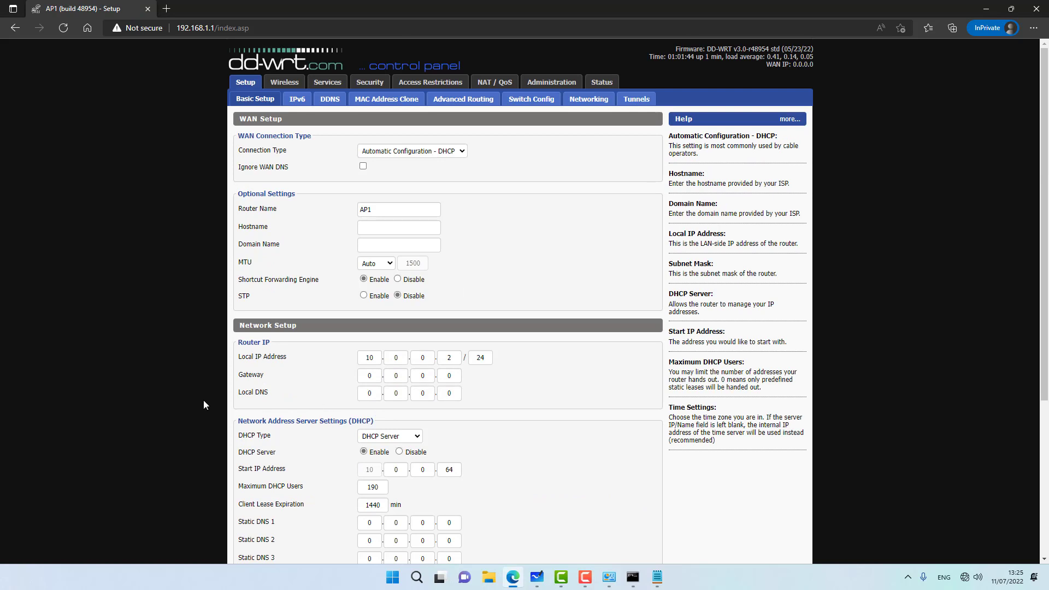
# Step: Disable the router's DHCP server and save
pyautogui.scroll(-3, 329, 368)
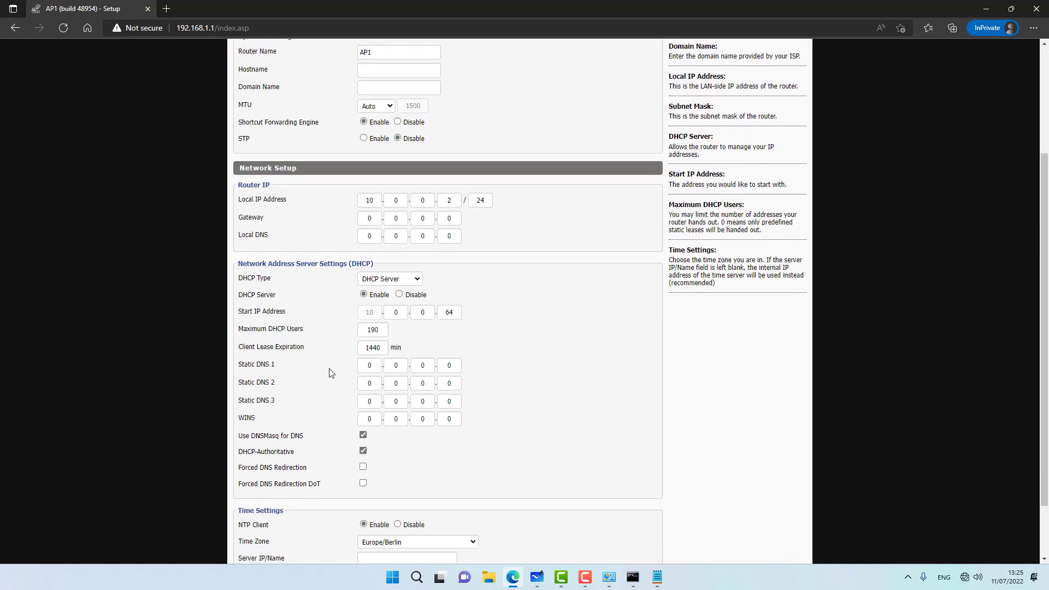
pyautogui.click(400, 296)
pyautogui.scroll(-2, 369, 557)
pyautogui.click(381, 538)
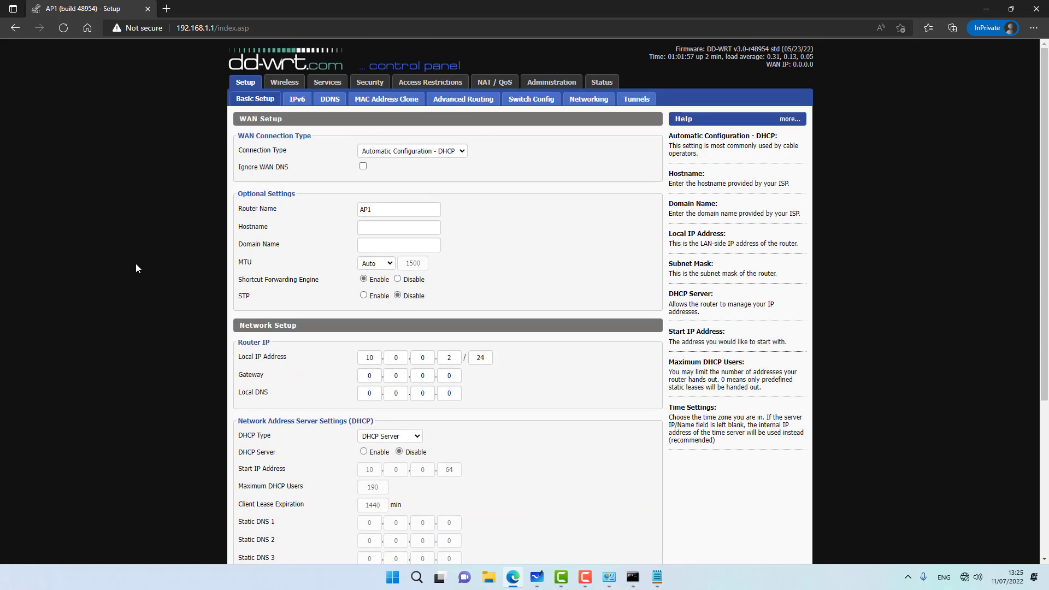
# Step: Set the gateway and local DNS to 10.0.0.1, then save and apply
pyautogui.doubleClick(361, 375)
pyautogui.write('10')
pyautogui.press('Tab')
pyautogui.press('Tab')
pyautogui.press('Tab')
pyautogui.write('1')
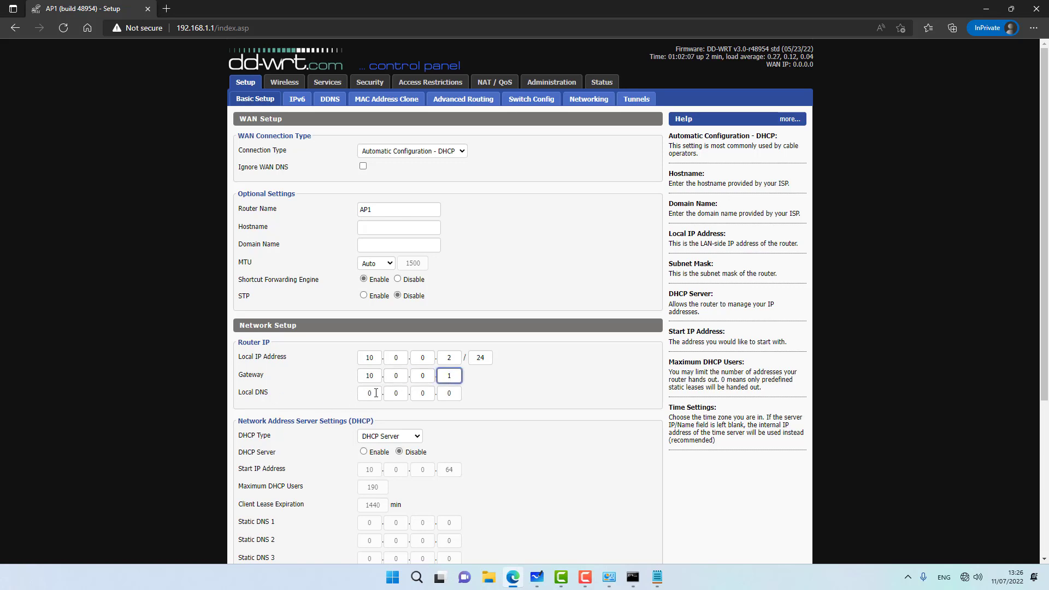
pyautogui.press('Tab')
pyautogui.write('10')
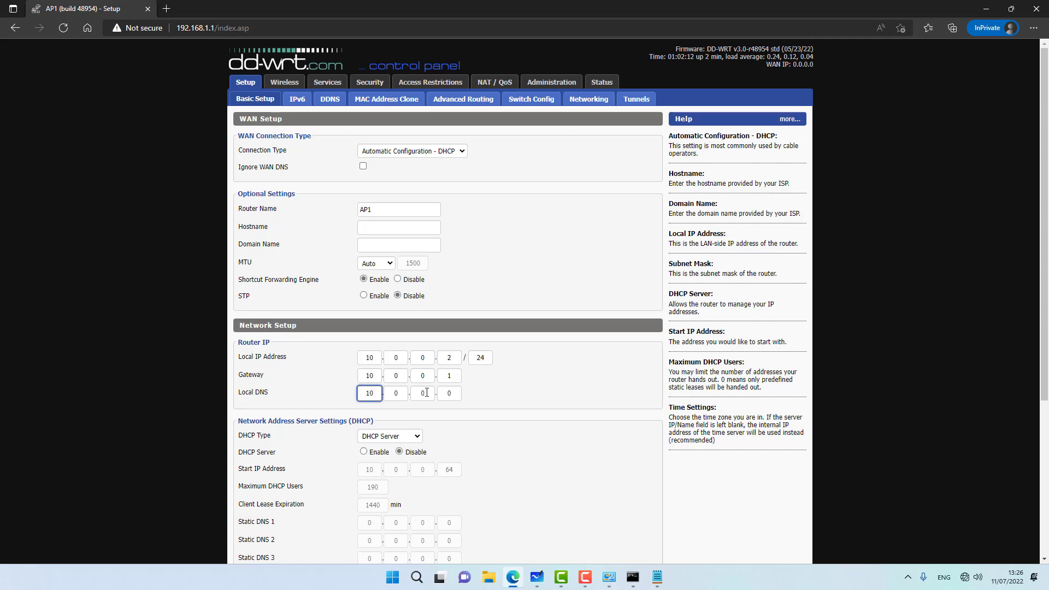
pyautogui.doubleClick(455, 392)
pyautogui.write('1')
pyautogui.scroll(-5, 499, 415)
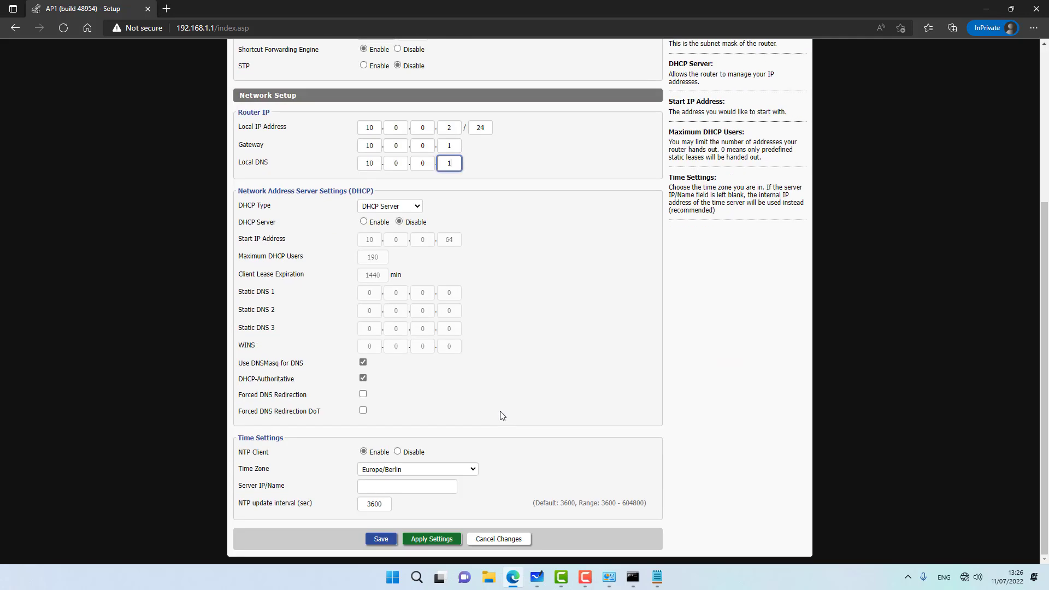
pyautogui.click(383, 539)
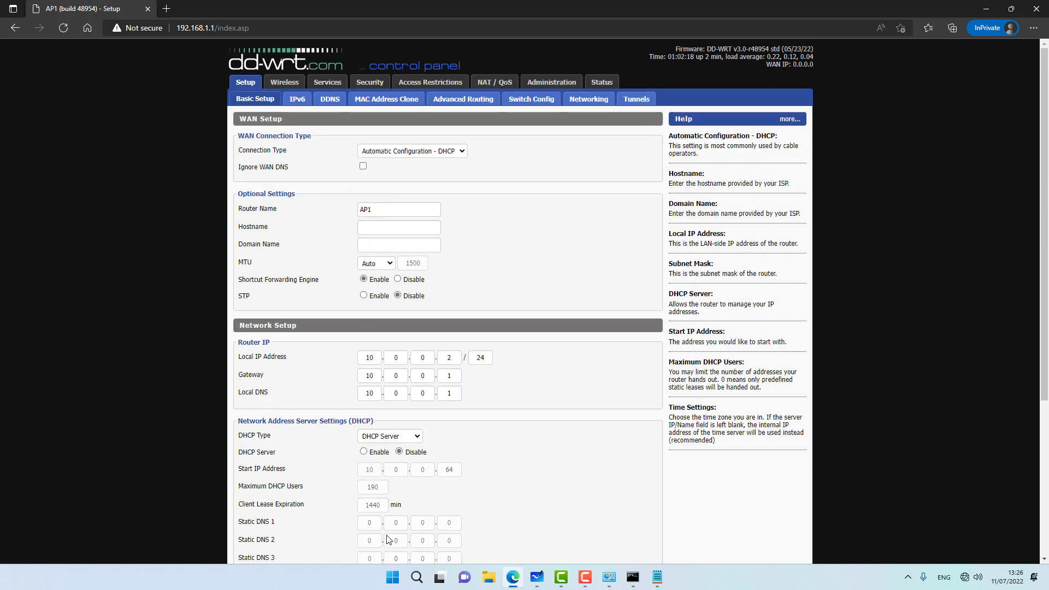
pyautogui.click(423, 539)
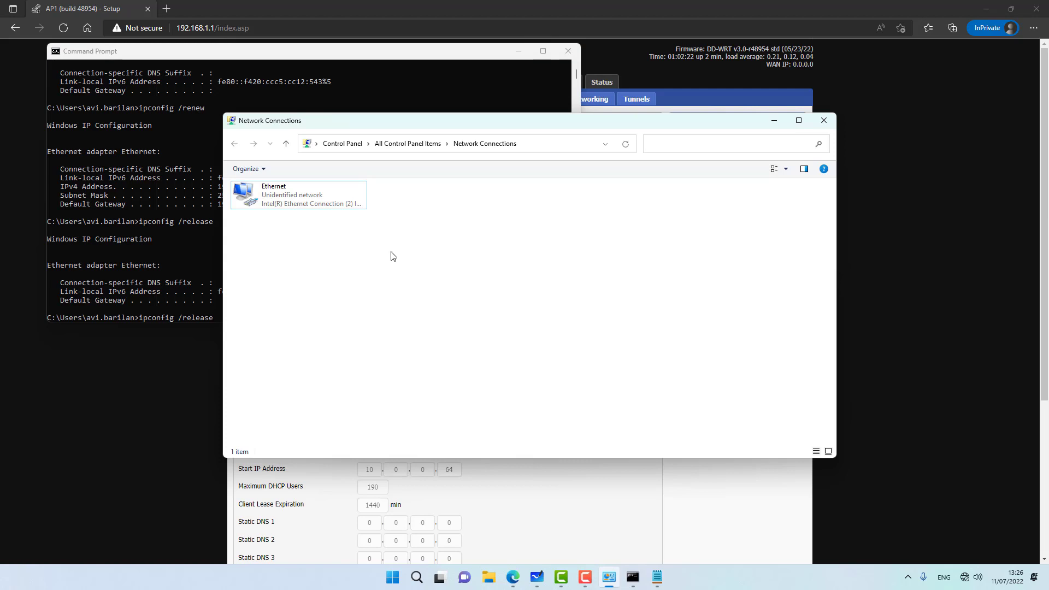
# Step: Give the Ethernet adapter's IPv4 a static address of 10.0.0.111
pyautogui.click(304, 190)
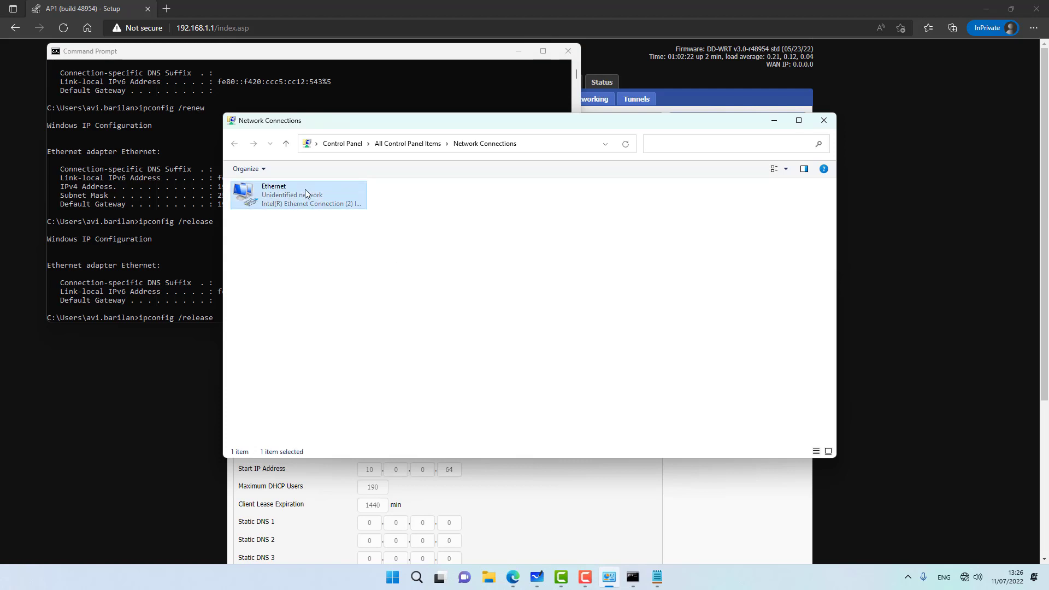
pyautogui.doubleClick(305, 189)
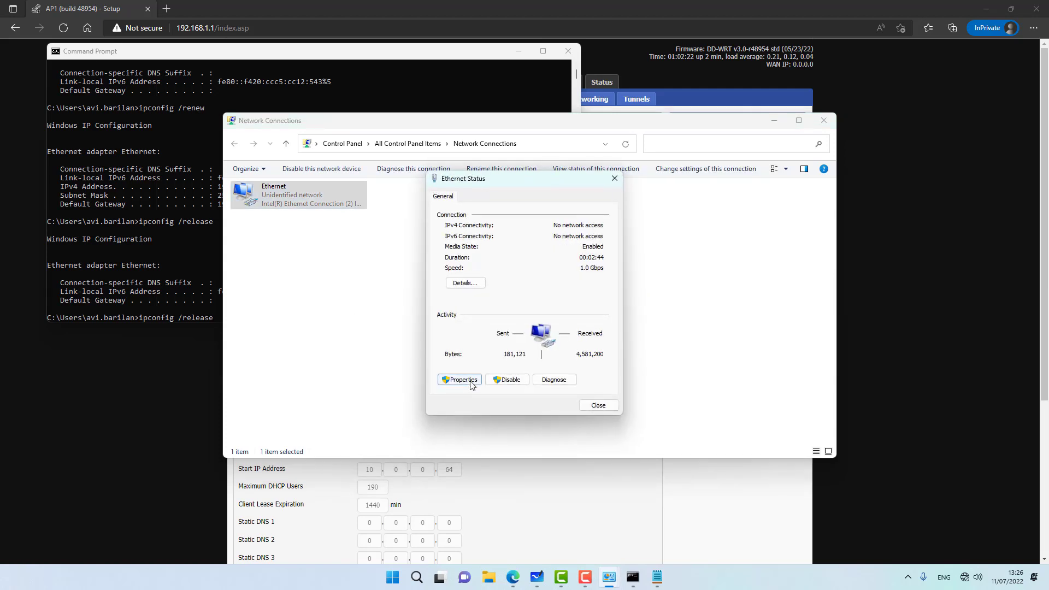
pyautogui.click(459, 381)
pyautogui.doubleClick(555, 303)
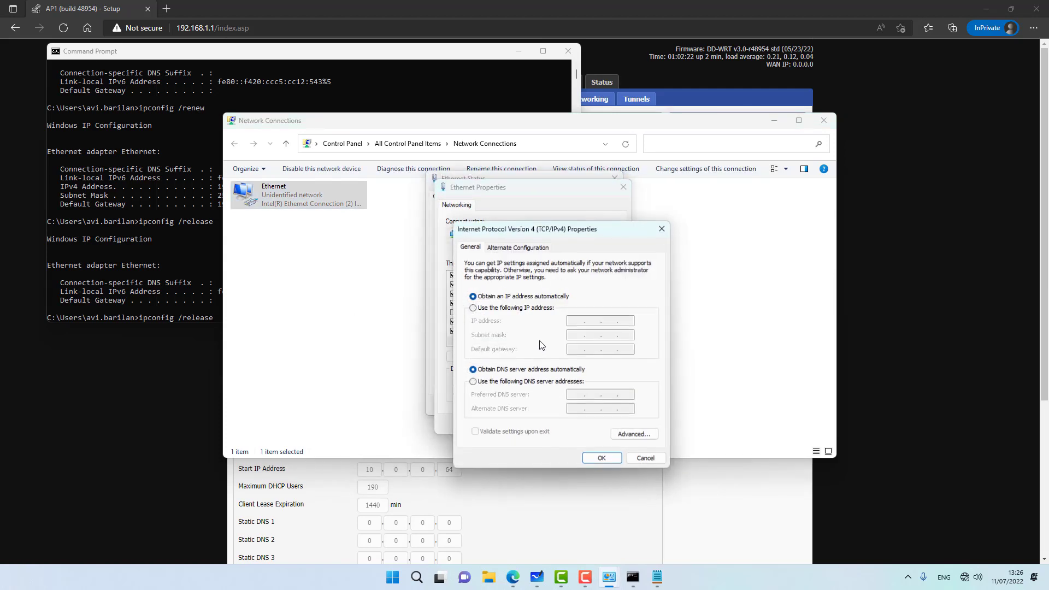
pyautogui.click(508, 307)
pyautogui.write('10 . .')
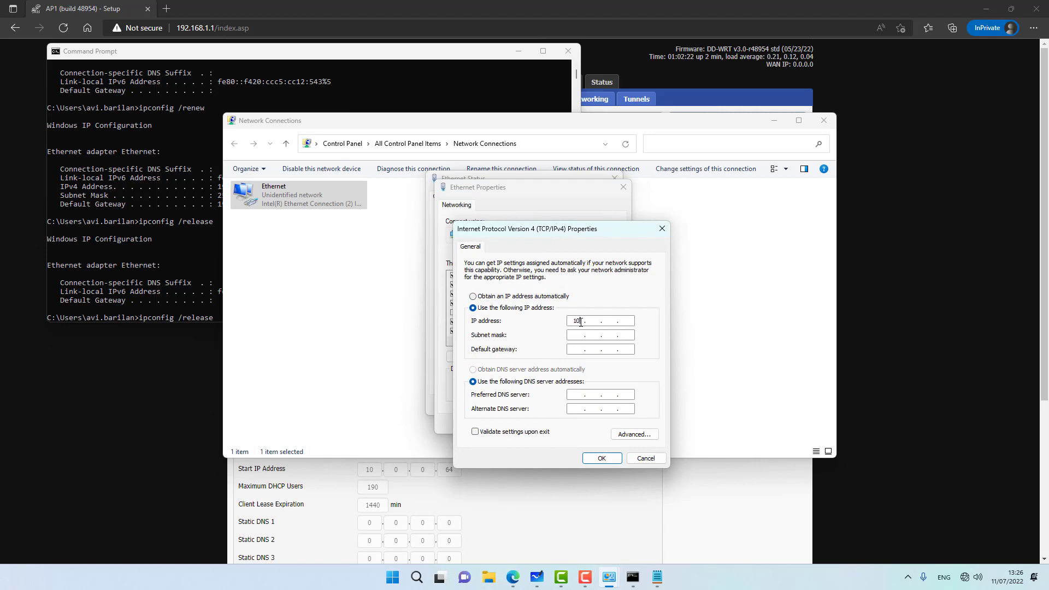
pyautogui.write('. 0 . 0 . 111')
# Step: Set subnet mask 255.255.255.0, confirm both dialogs, and close the Ethernet status
pyautogui.click(578, 335)
pyautogui.doubleClick(579, 339)
pyautogui.doubleClick(593, 335)
pyautogui.write('255.255')
pyautogui.click(602, 458)
pyautogui.click(560, 418)
pyautogui.press('Escape')
pyautogui.click(215, 253)
# Step: Ping 10.0.0.2 from Command Prompt and return to the router page
pyautogui.write('ping')
pyautogui.press('BackSpace')
pyautogui.press('BackSpace')
pyautogui.press('BackSpace')
pyautogui.press('BackSpace')
pyautogui.press('BackSpace')
pyautogui.press('BackSpace')
pyautogui.press('BackSpace')
pyautogui.press('BackSpace')
pyautogui.press('BackSpace')
pyautogui.press('BackSpace')
pyautogui.press('BackSpace')
pyautogui.press('BackSpace')
pyautogui.press('BackSpace')
pyautogui.press('BackSpace')
pyautogui.press('BackSpace')
pyautogui.press('BackSpace')
pyautogui.press('BackSpace')
pyautogui.press('BackSpace')
pyautogui.press('BackSpace')
pyautogui.press('BackSpace')
pyautogui.write('ping 10.')
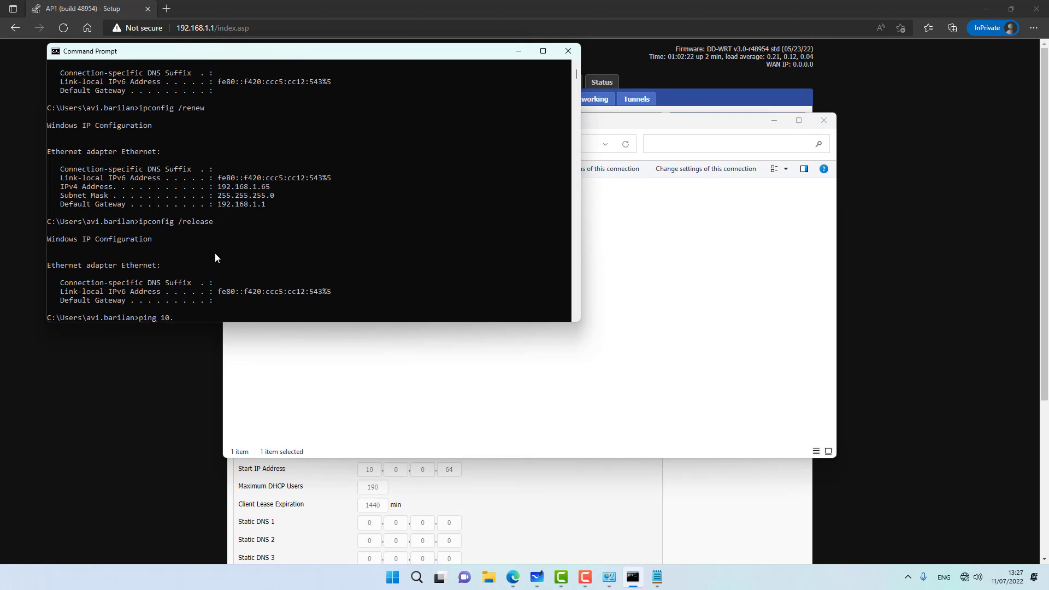
pyautogui.write('0.0.2')
pyautogui.press('Return')
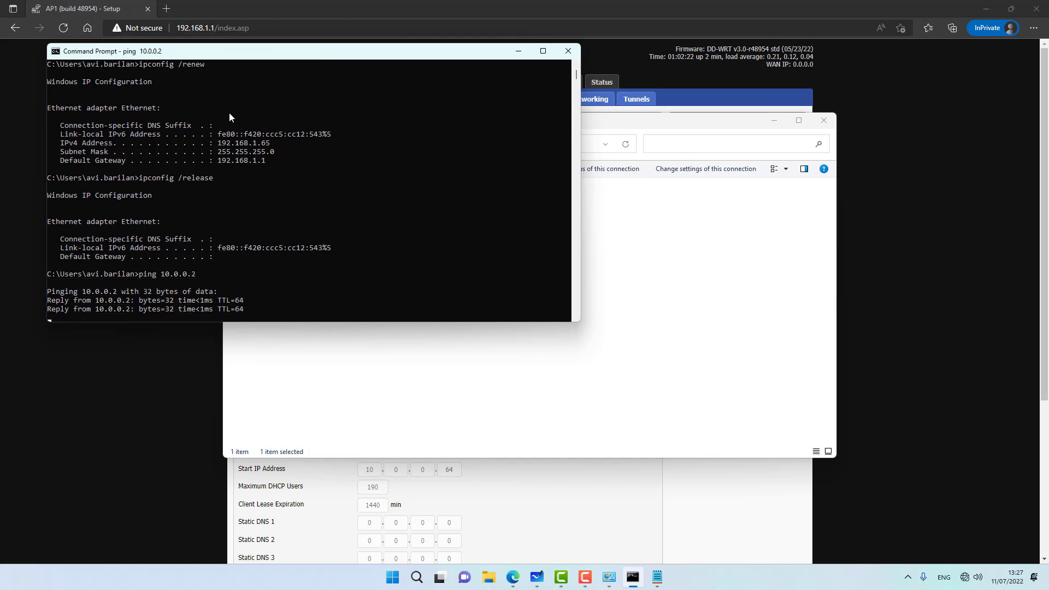
pyautogui.click(134, 364)
# Step: Load AP1's control panel at 10.0.0.2 and sign in to Setup as admin
pyautogui.click(301, 30)
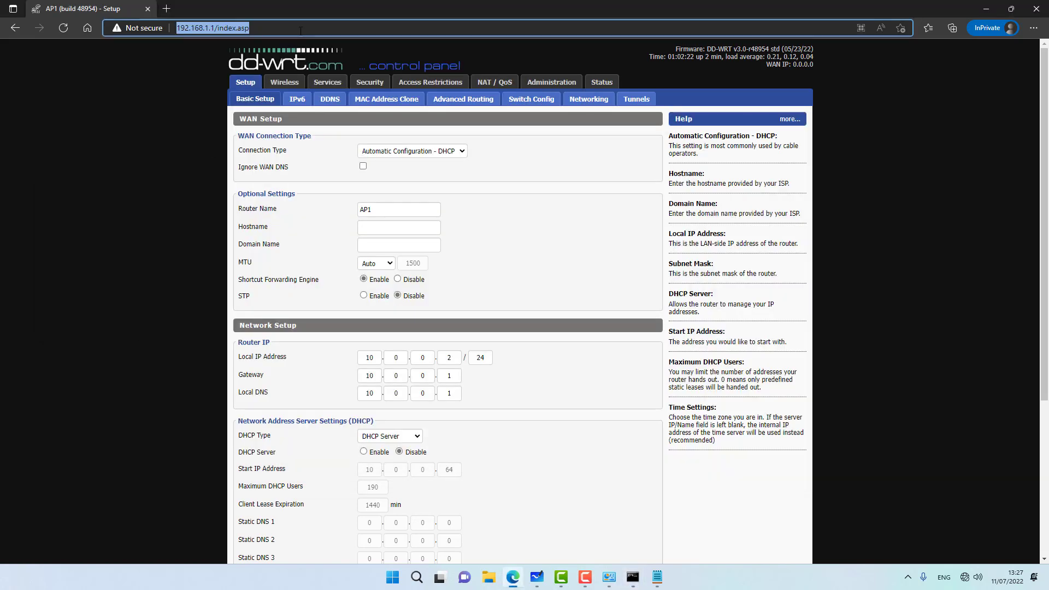
pyautogui.write('10.0.0.2')
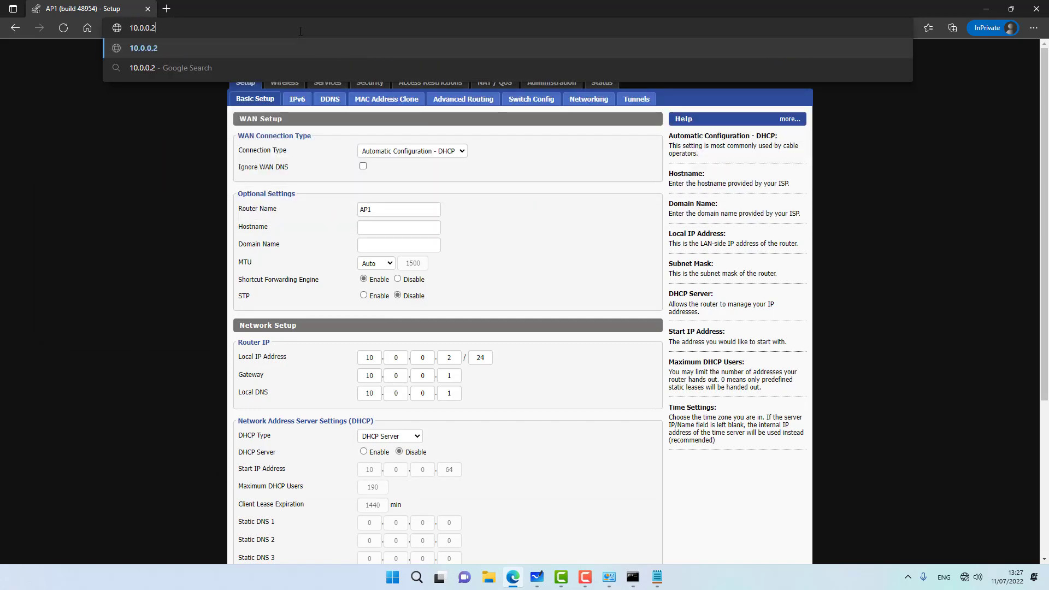
pyautogui.press('Return')
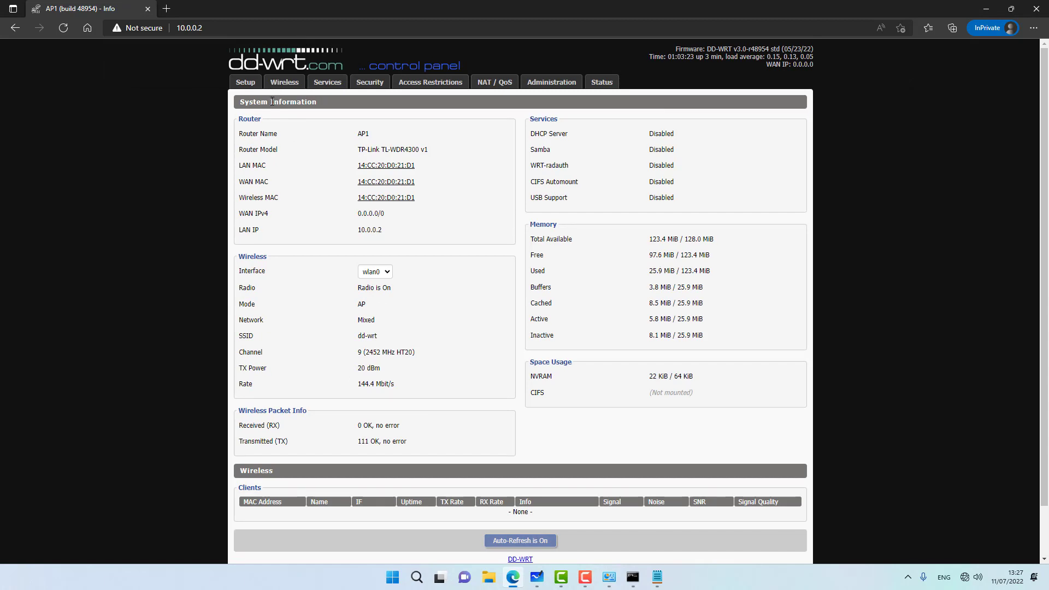
pyautogui.click(246, 85)
pyautogui.write('admin')
pyautogui.press('Tab')
pyautogui.write('admin')
pyautogui.press('Return')
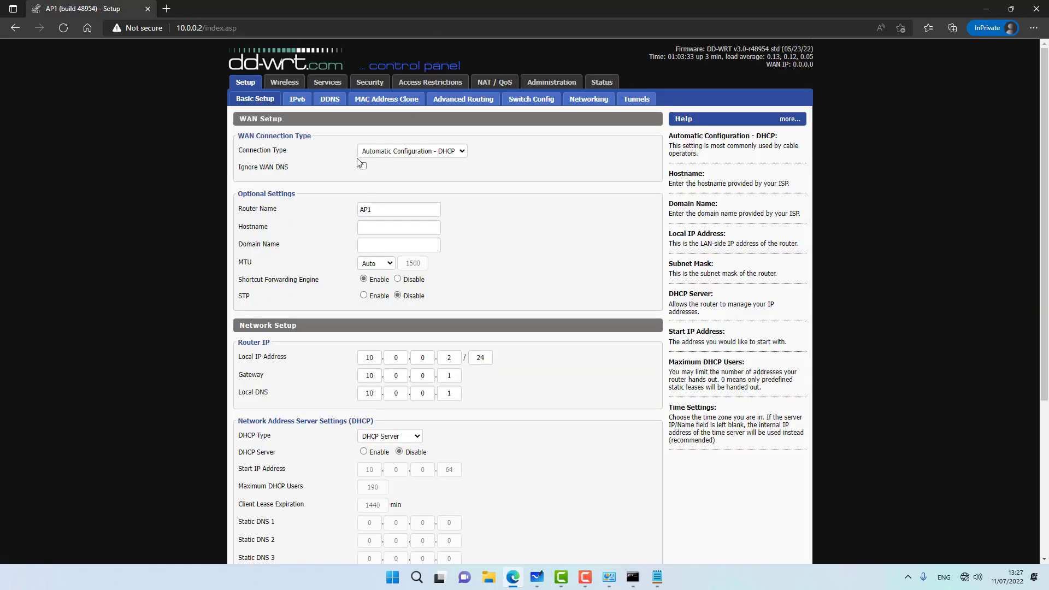
# Step: Set AP1's WAN Connection Type to Disabled, then save and apply
pyautogui.click(381, 155)
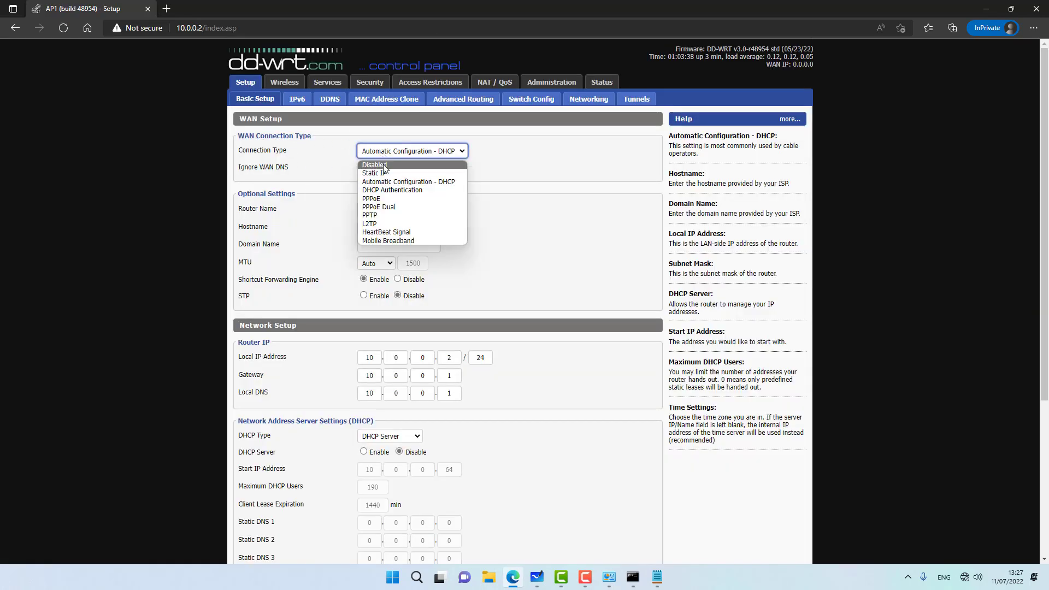
pyautogui.click(374, 165)
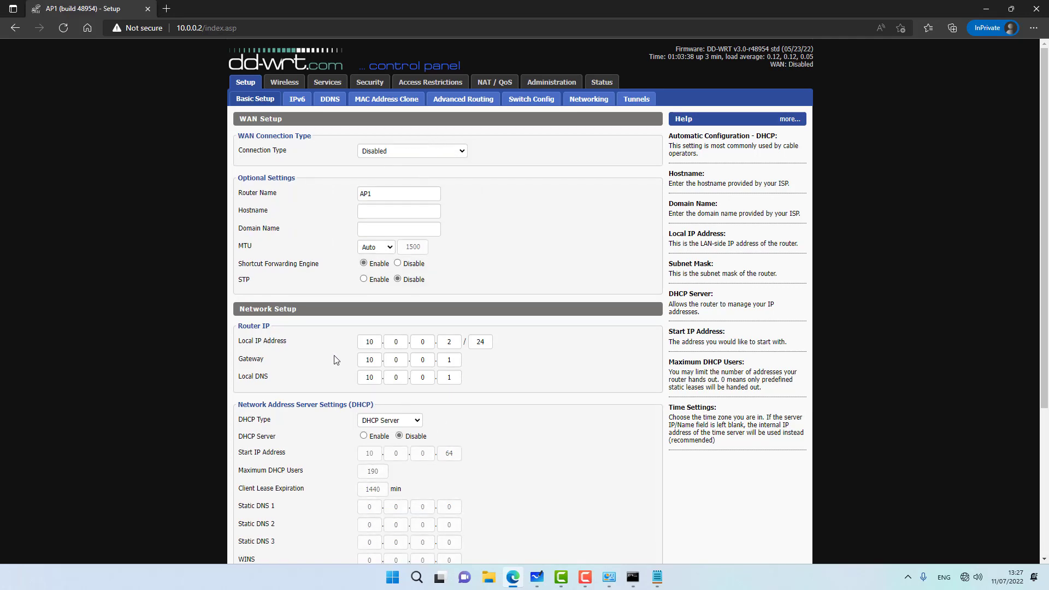
pyautogui.scroll(-5, 336, 360)
pyautogui.click(379, 543)
pyautogui.scroll(-5, 400, 438)
pyautogui.click(433, 538)
# Step: Set the 2.4 GHz radio to N-Only, channel 6 (2437 MHz), SSID TechMeOut
pyautogui.click(281, 84)
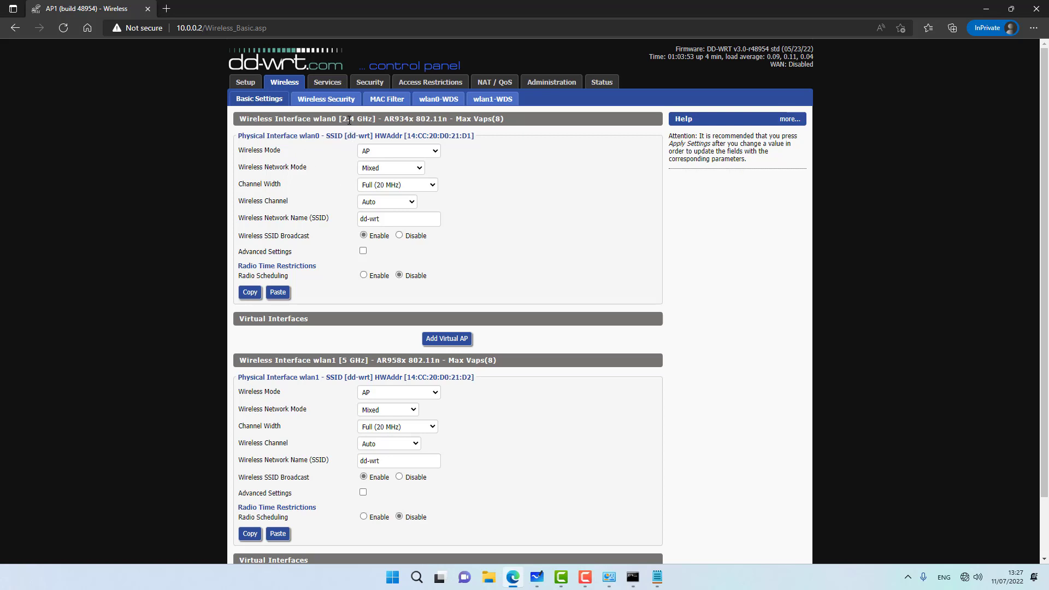
pyautogui.click(377, 169)
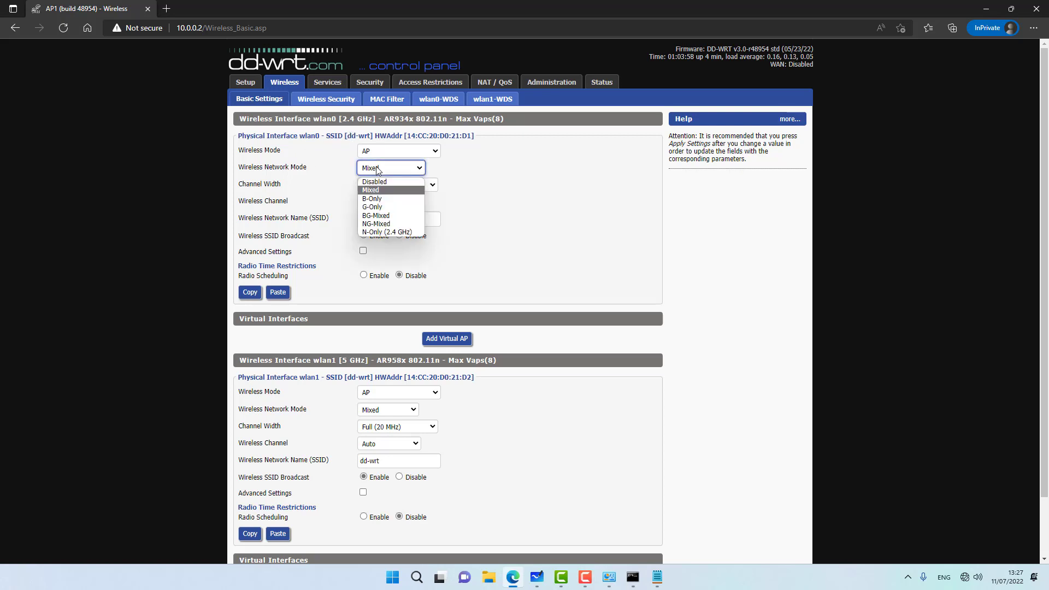
pyautogui.click(385, 233)
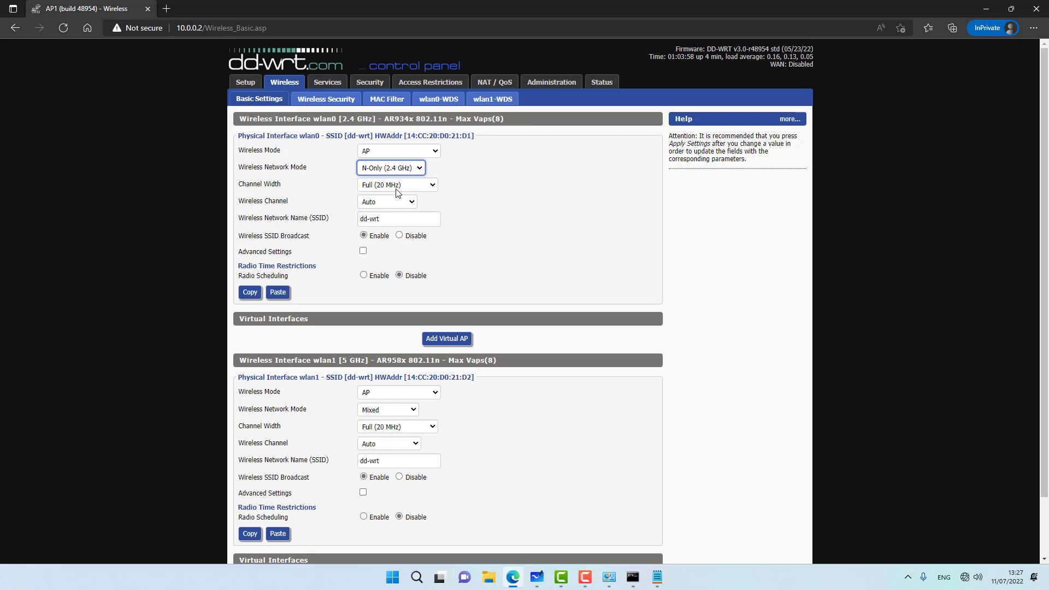
pyautogui.click(387, 201)
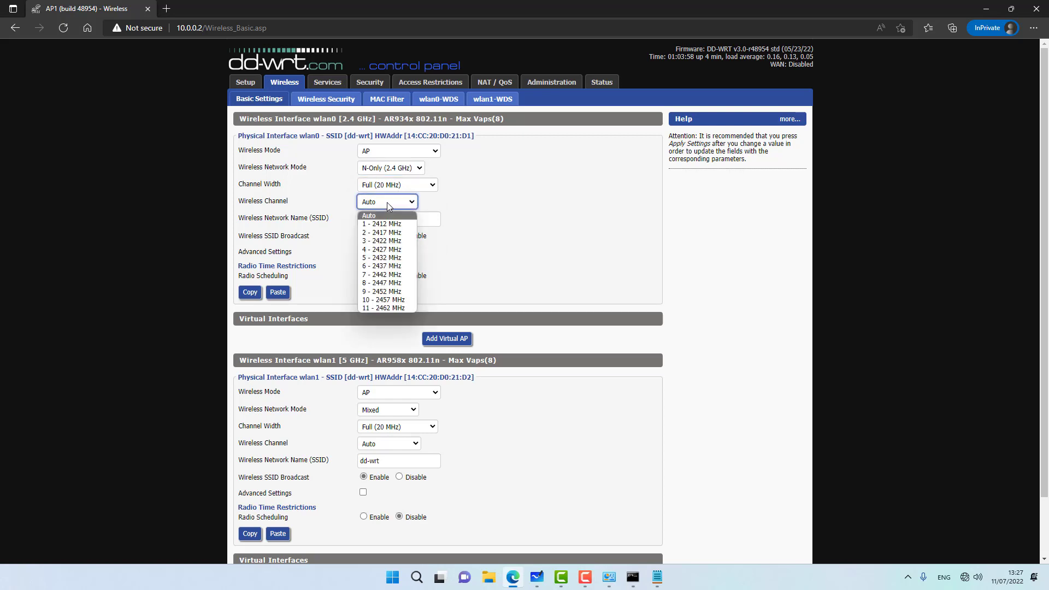
pyautogui.click(376, 267)
pyautogui.press('Tab')
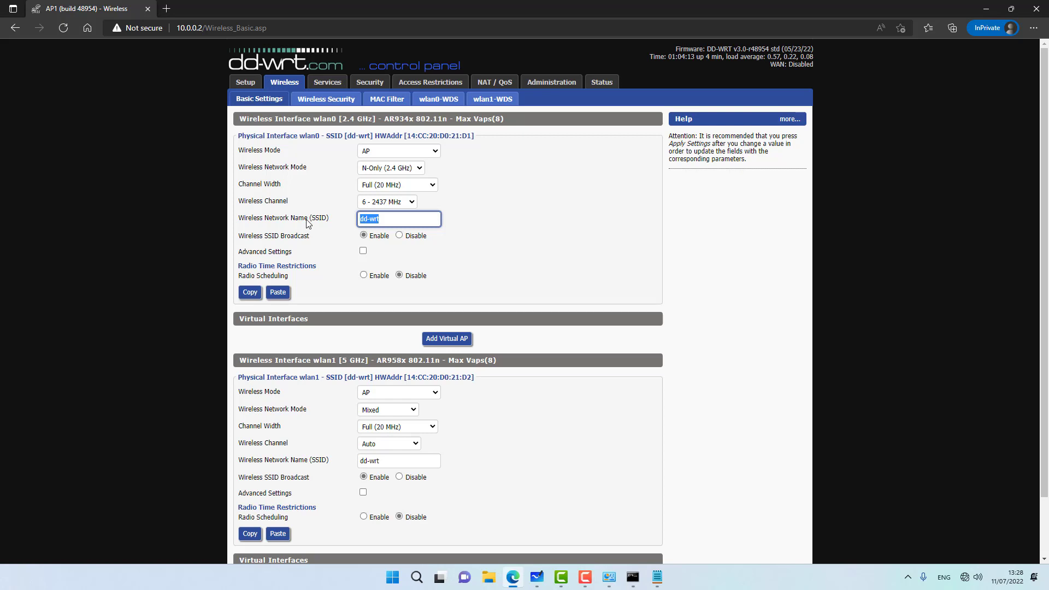
pyautogui.write('TechMeOut')
pyautogui.click(168, 234)
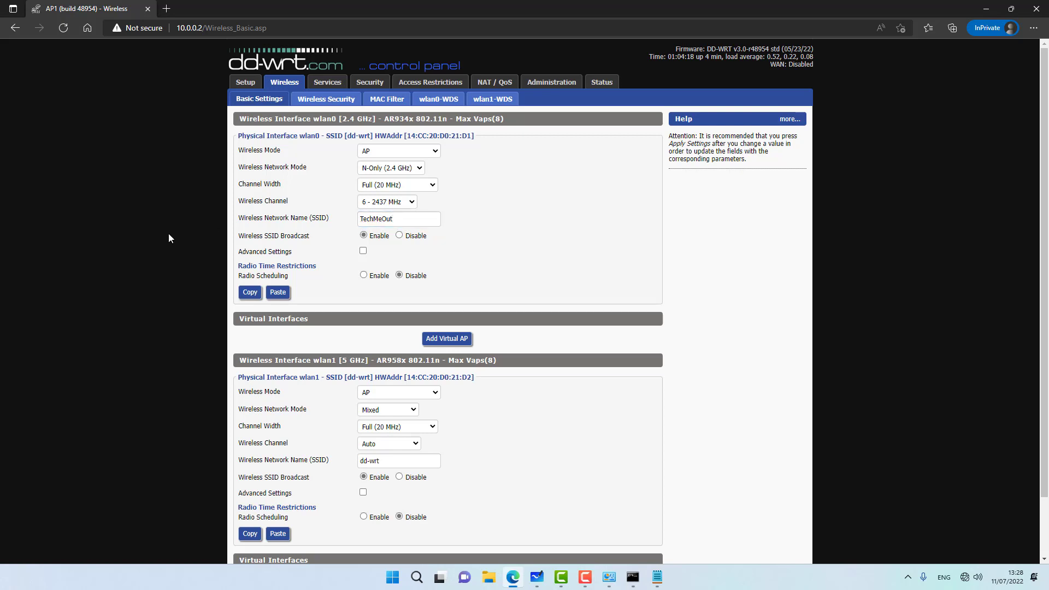
# Step: Make wlan1 a WDS Station with N-Only (5 GHz) mode and Wide HT40 (40 MHz) width
pyautogui.scroll(-2, 168, 233)
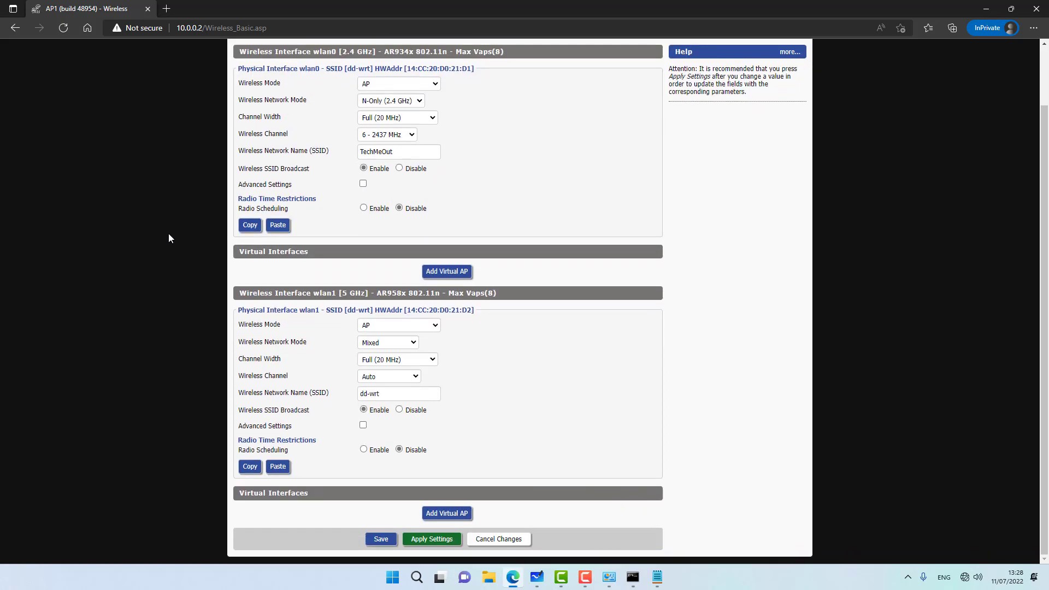
pyautogui.click(384, 324)
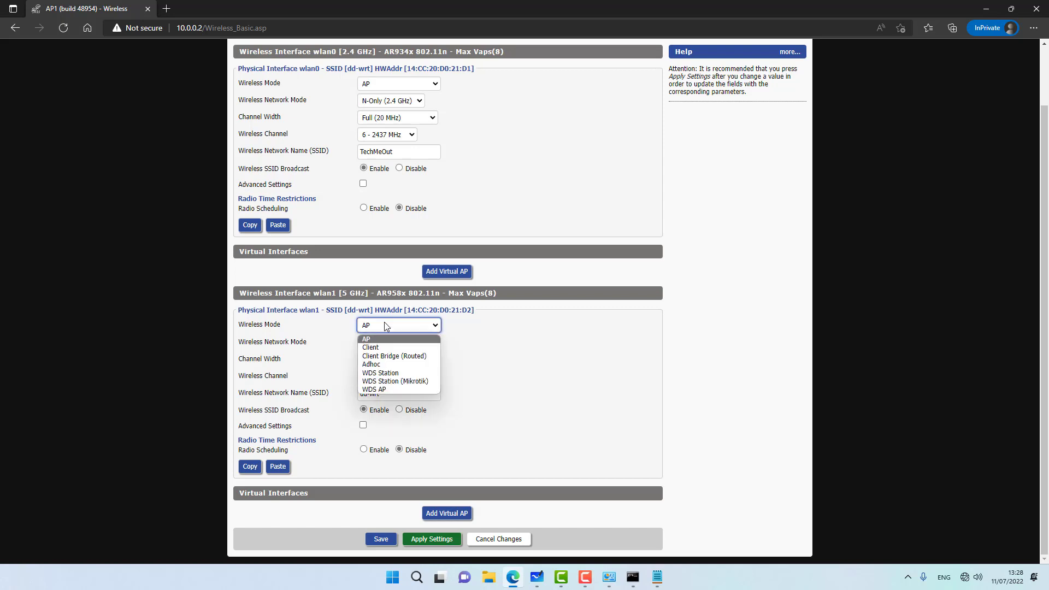
pyautogui.click(385, 373)
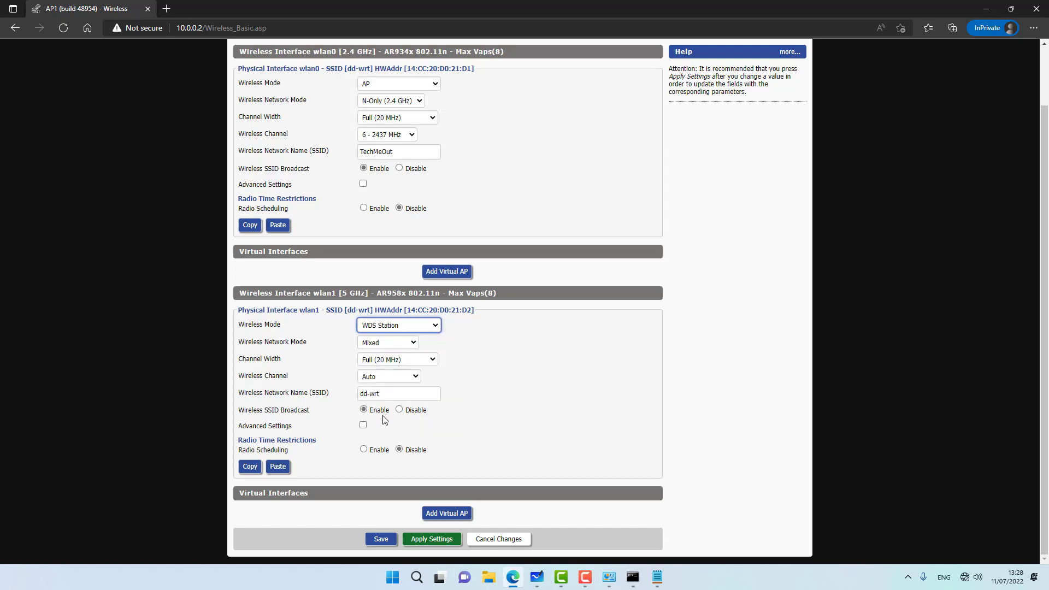
pyautogui.click(375, 347)
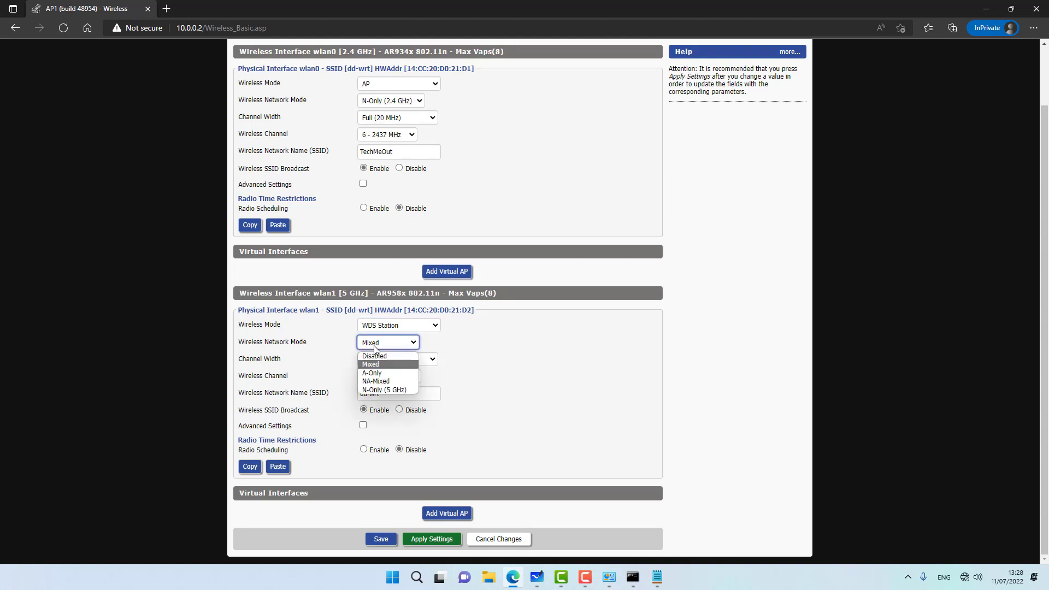
pyautogui.click(385, 390)
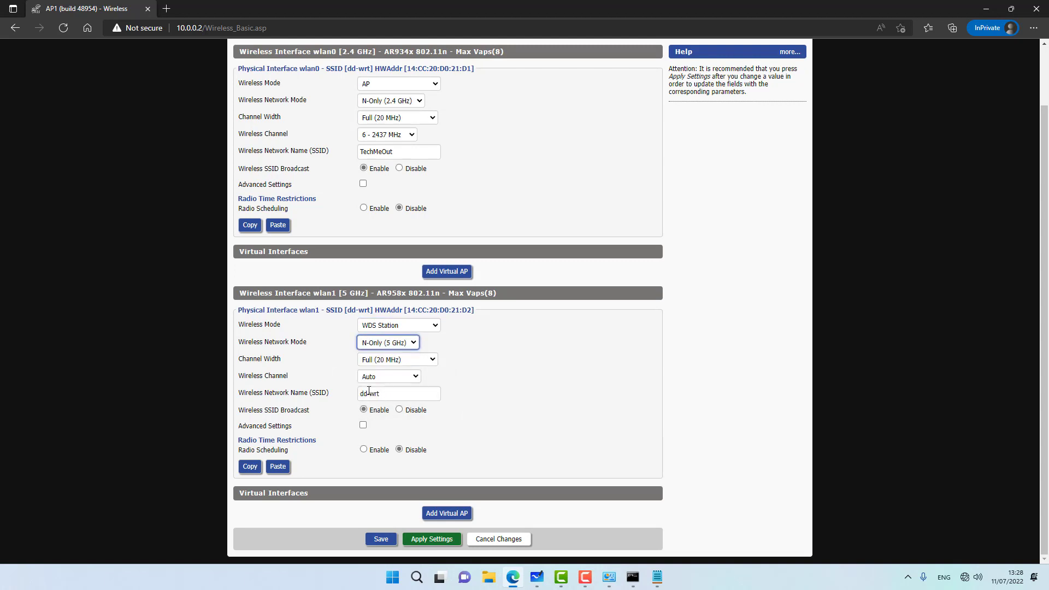
pyautogui.click(368, 362)
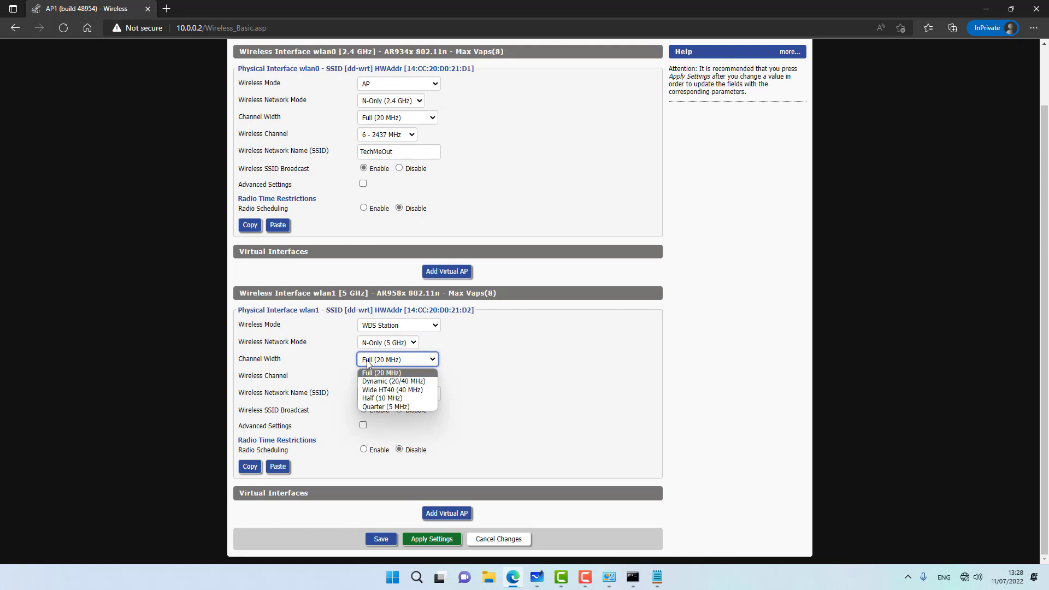
pyautogui.click(383, 390)
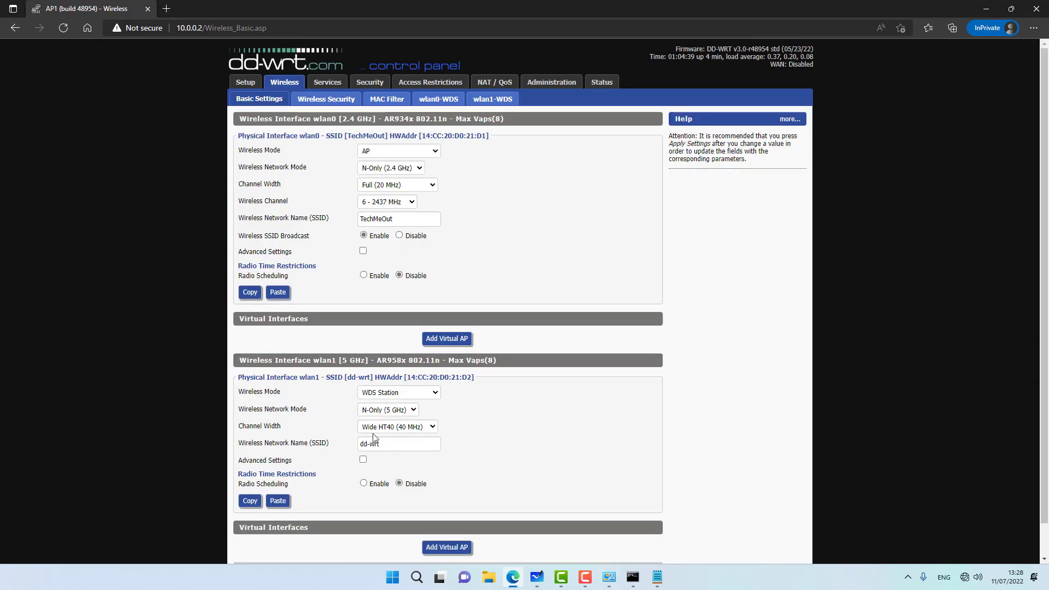
# Step: Rename the wlan1 SSID to MESH, then save and apply the wireless settings
pyautogui.tripleClick(377, 443)
pyautogui.scroll(-1, 377, 444)
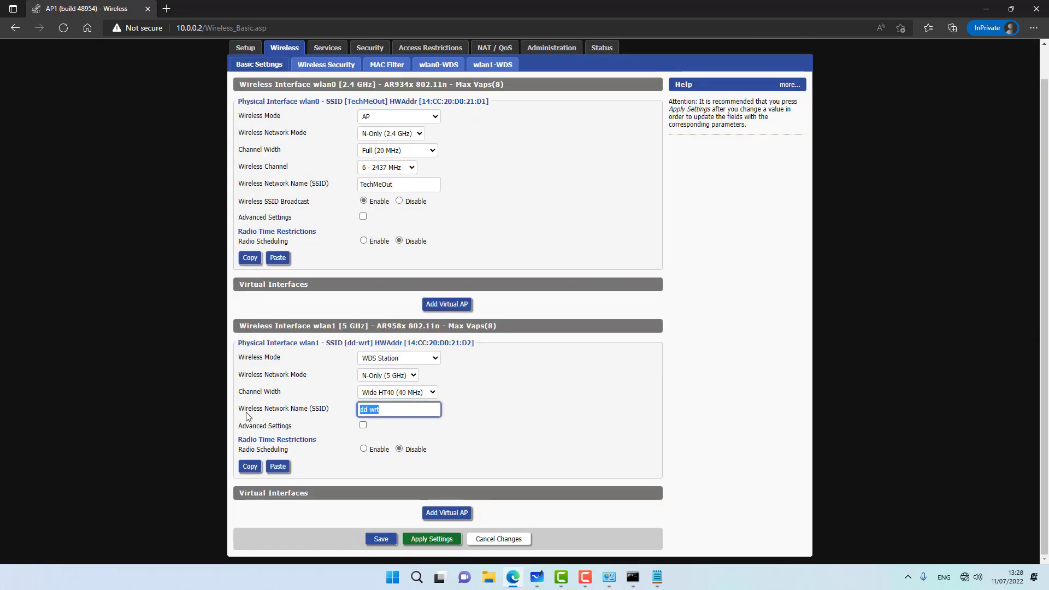
pyautogui.write('MESH')
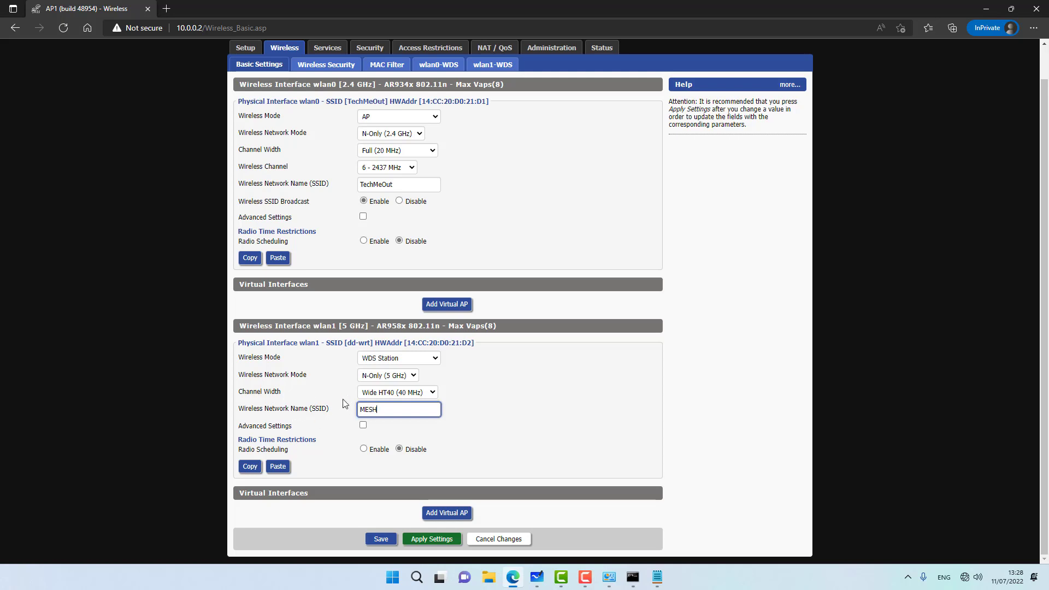
pyautogui.click(378, 538)
pyautogui.scroll(-1, 386, 514)
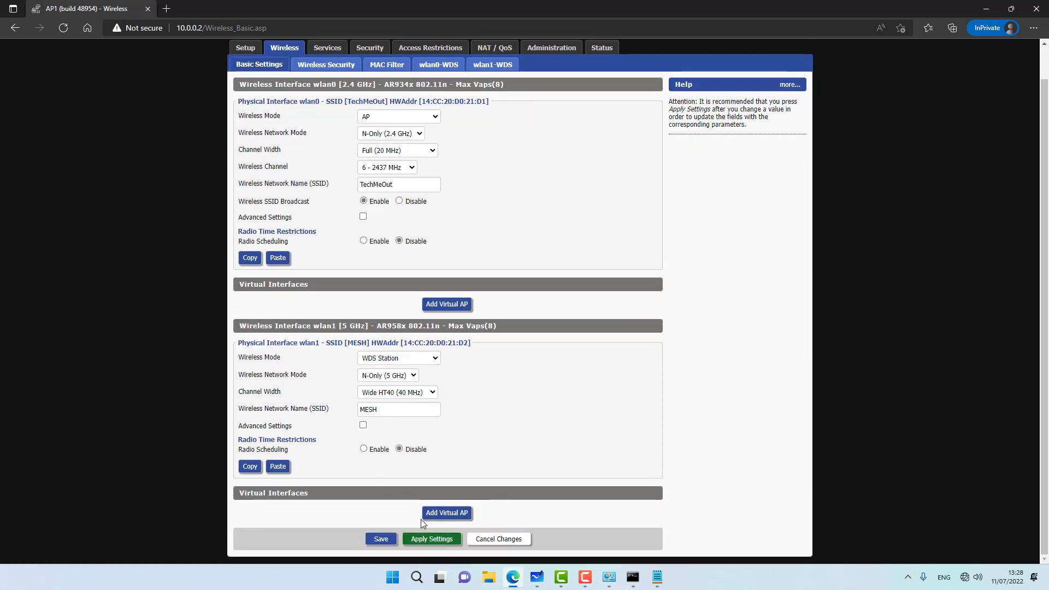
pyautogui.click(429, 539)
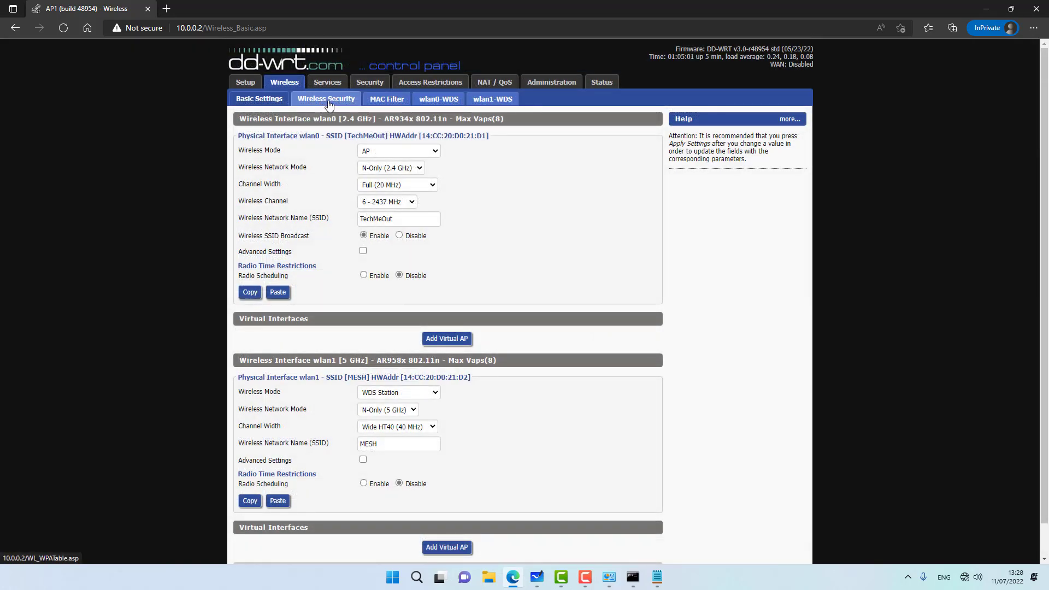
# Step: Give wlan0 WPA security with WPA2 Personal and CCMP-128 (AES), and save
pyautogui.click(329, 102)
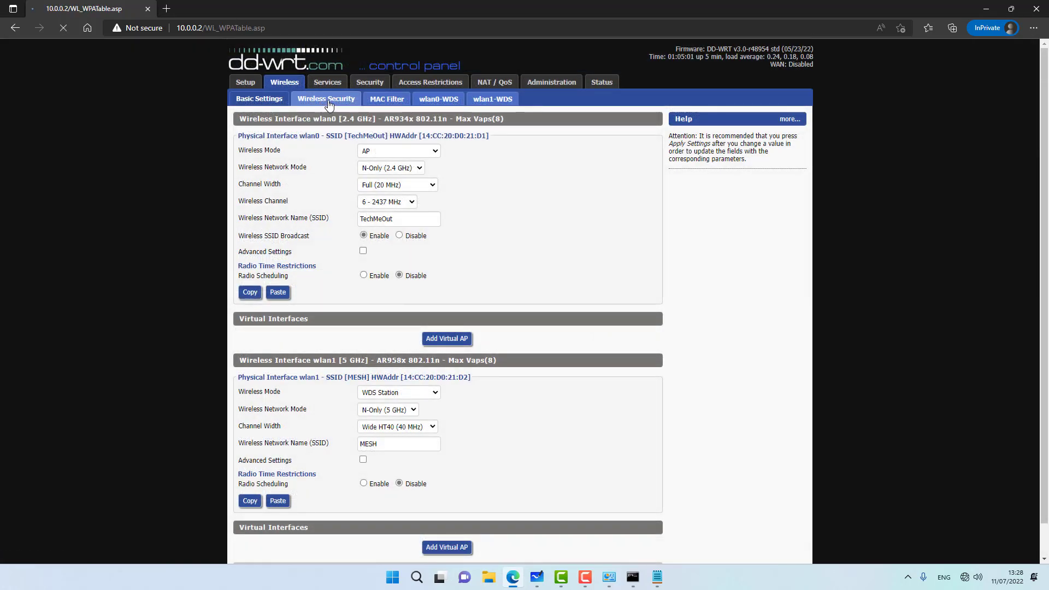
pyautogui.click(385, 157)
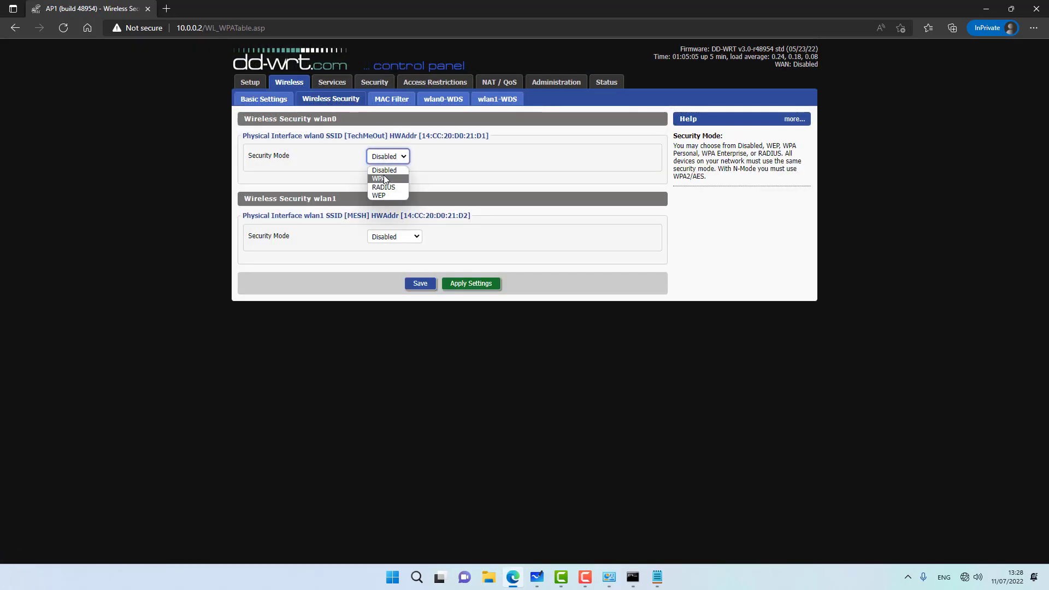
pyautogui.click(383, 178)
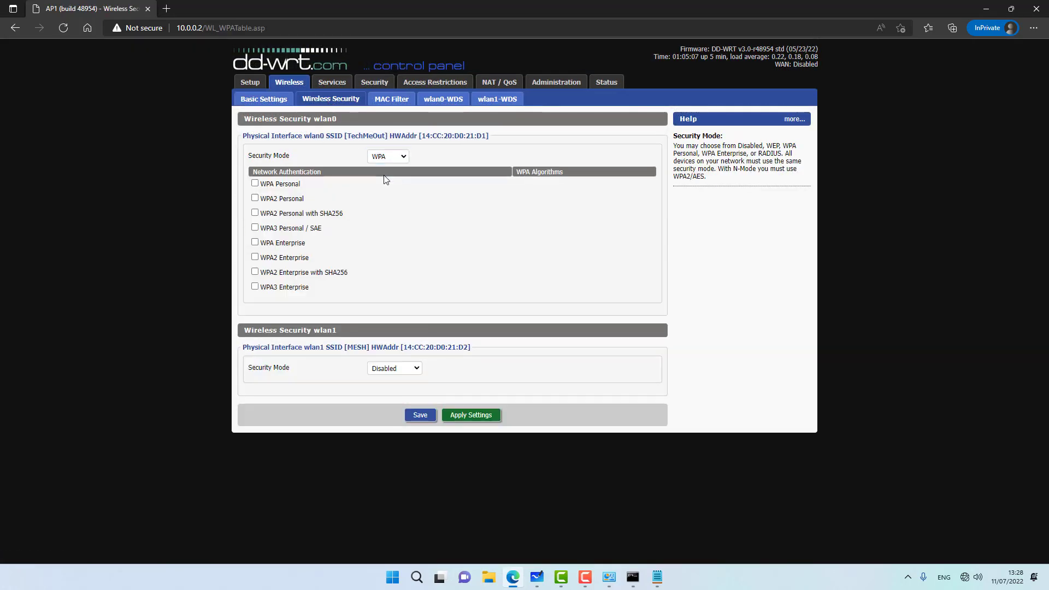
pyautogui.click(255, 198)
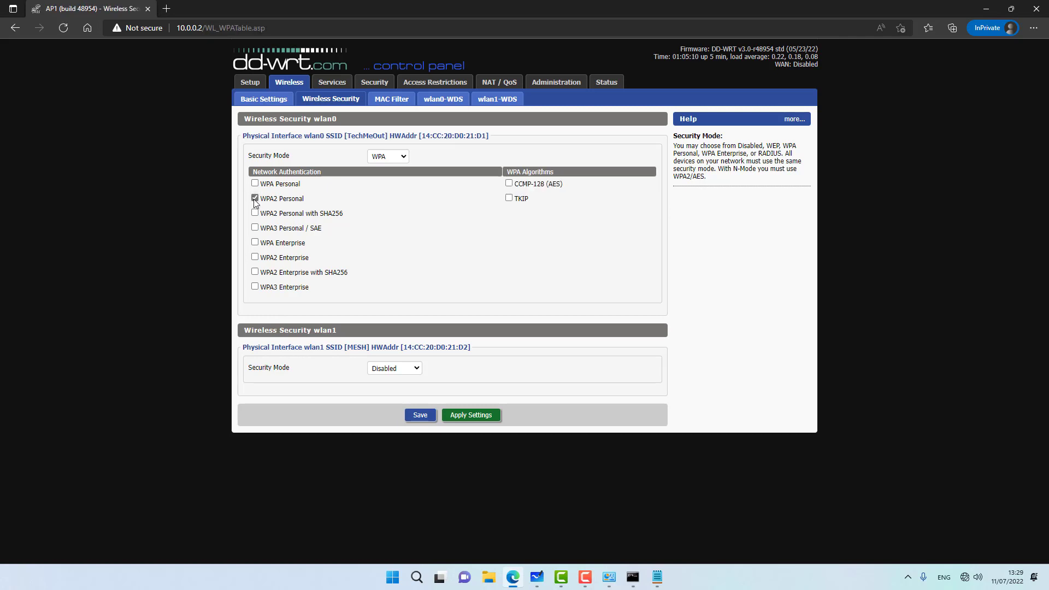
pyautogui.click(509, 183)
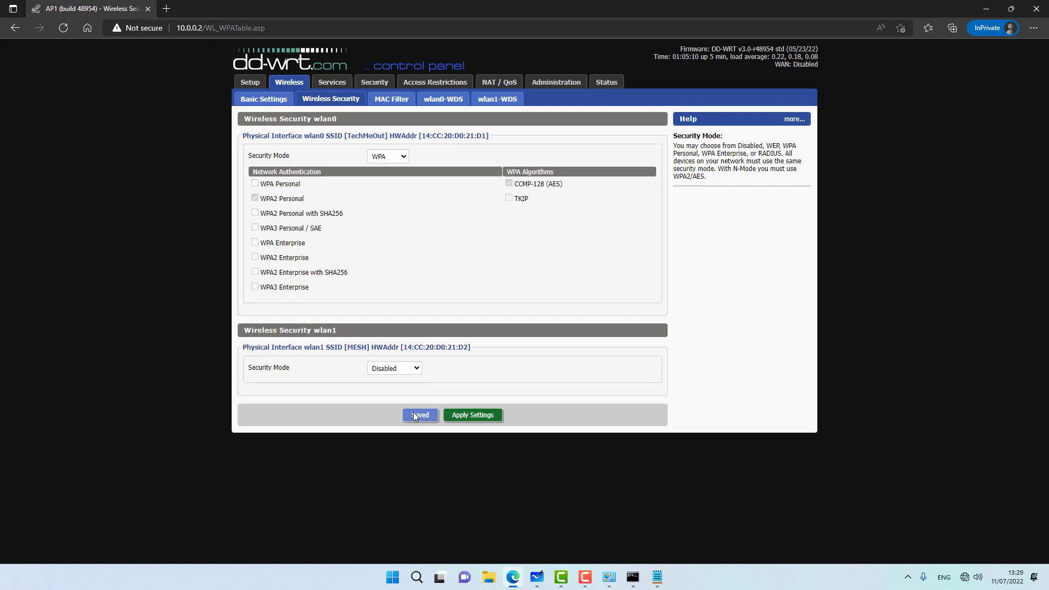
pyautogui.click(419, 415)
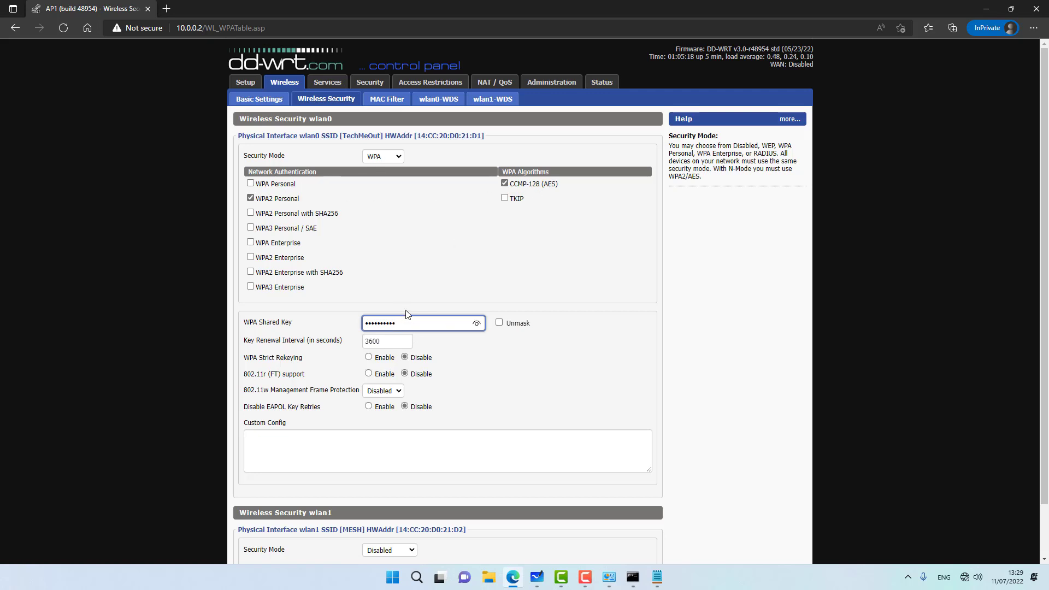
pyautogui.scroll(-2, 425, 340)
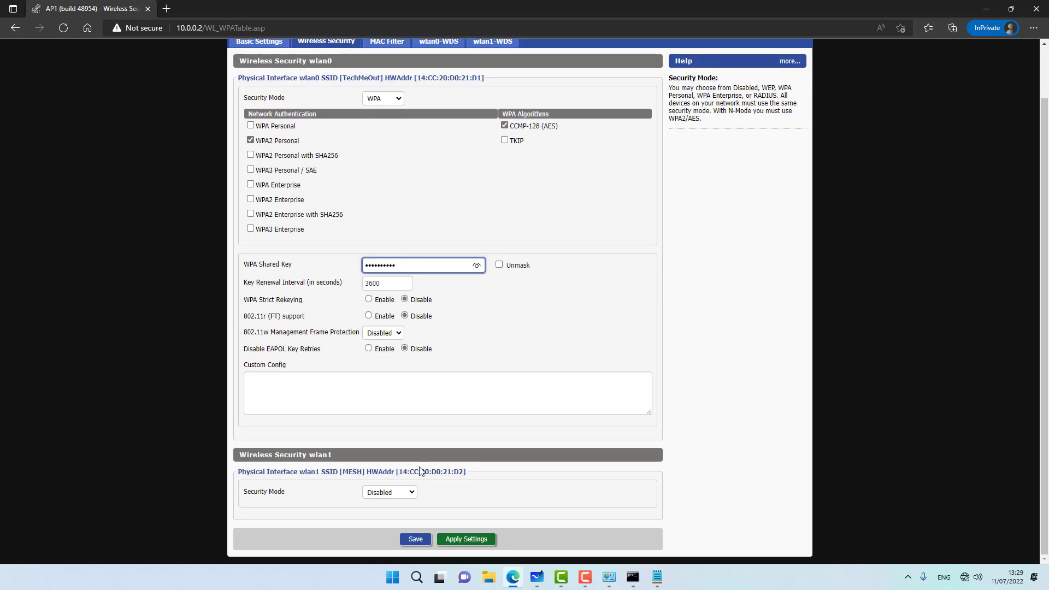
pyautogui.click(411, 539)
# Step: Give wlan1 WPA2 Personal with CCMP-128 (AES) and the shared key, then save and apply
pyautogui.click(384, 493)
pyautogui.click(382, 513)
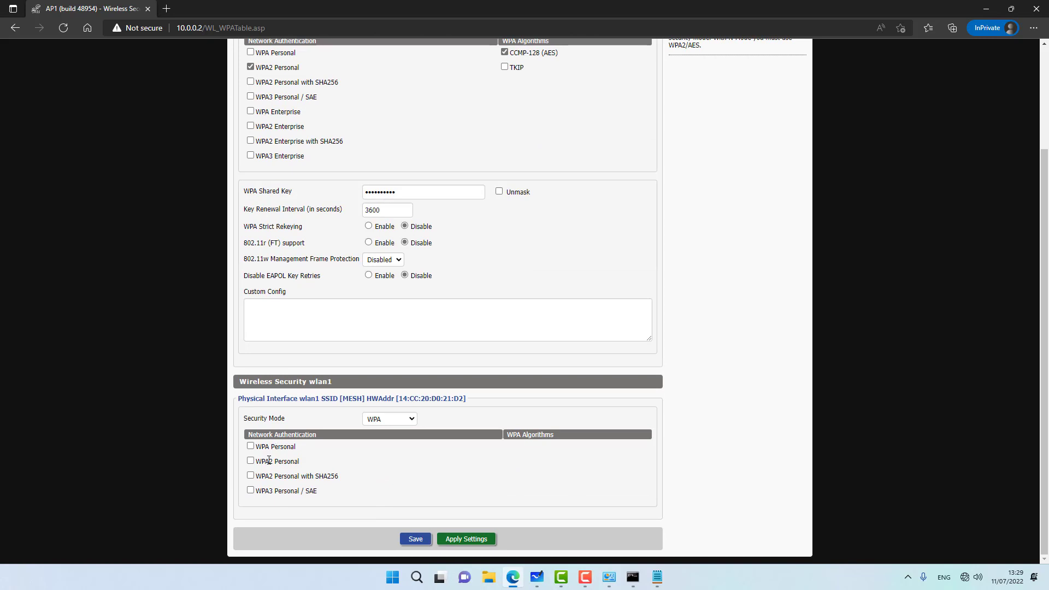
pyautogui.click(251, 461)
pyautogui.scroll(-3, 345, 473)
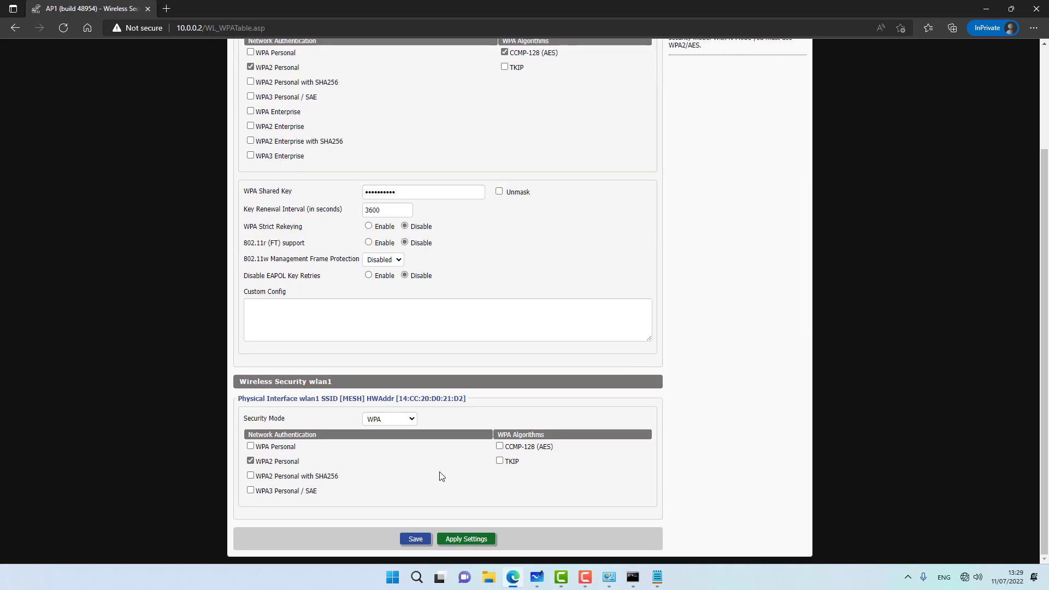
pyautogui.click(498, 448)
pyautogui.click(416, 539)
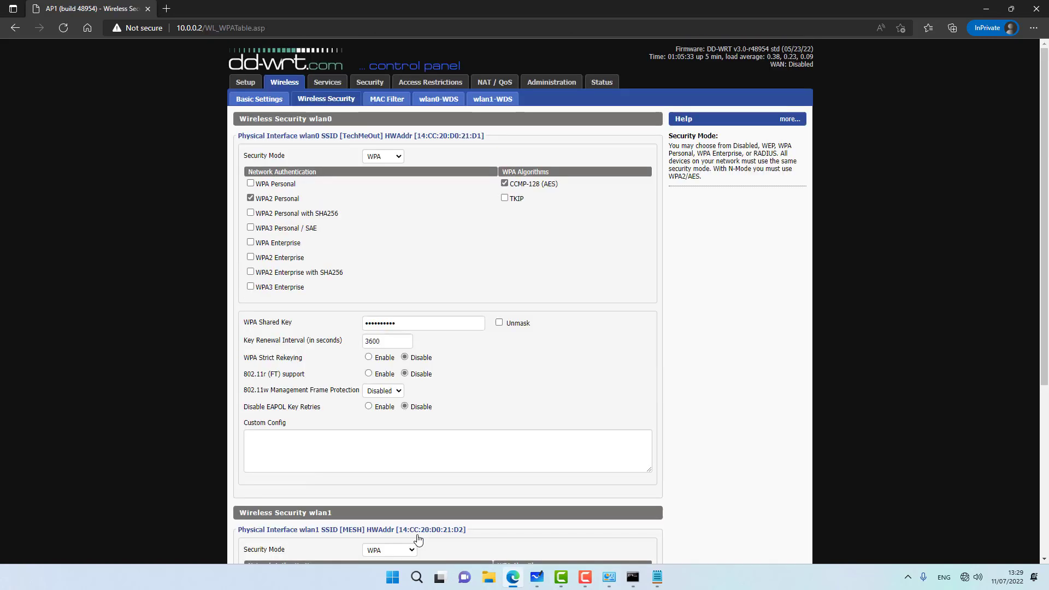
pyautogui.scroll(-5, 383, 435)
pyautogui.click(388, 396)
pyautogui.write('p')
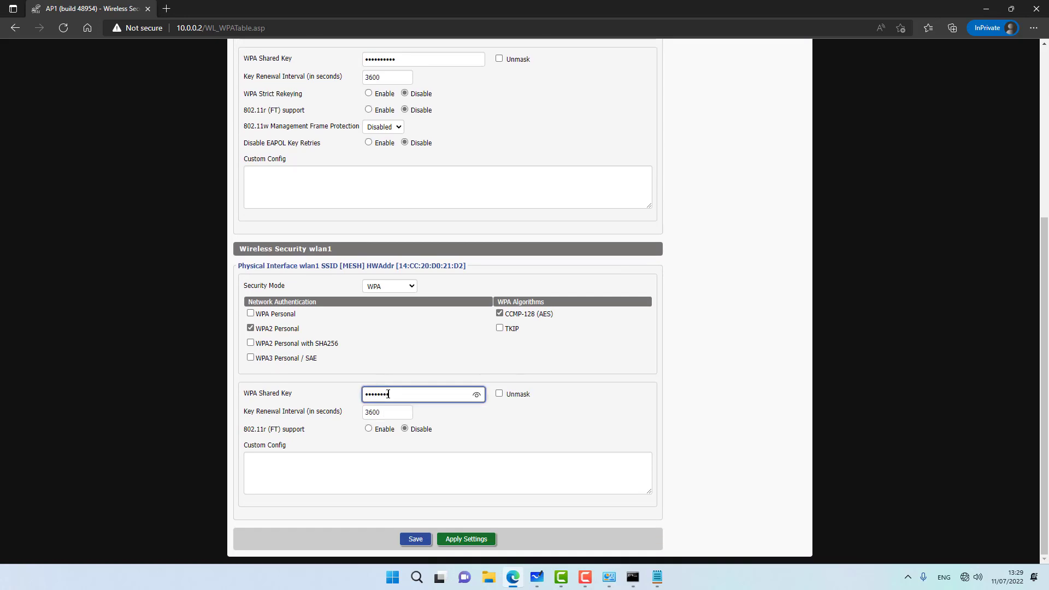
pyautogui.click(415, 538)
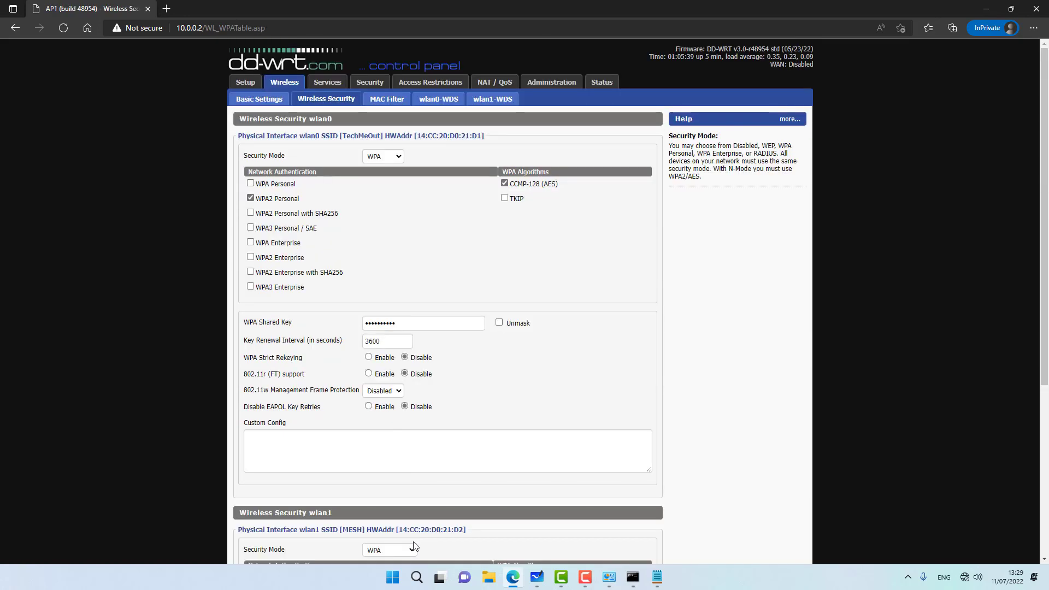
pyautogui.scroll(-5, 423, 508)
pyautogui.click(465, 539)
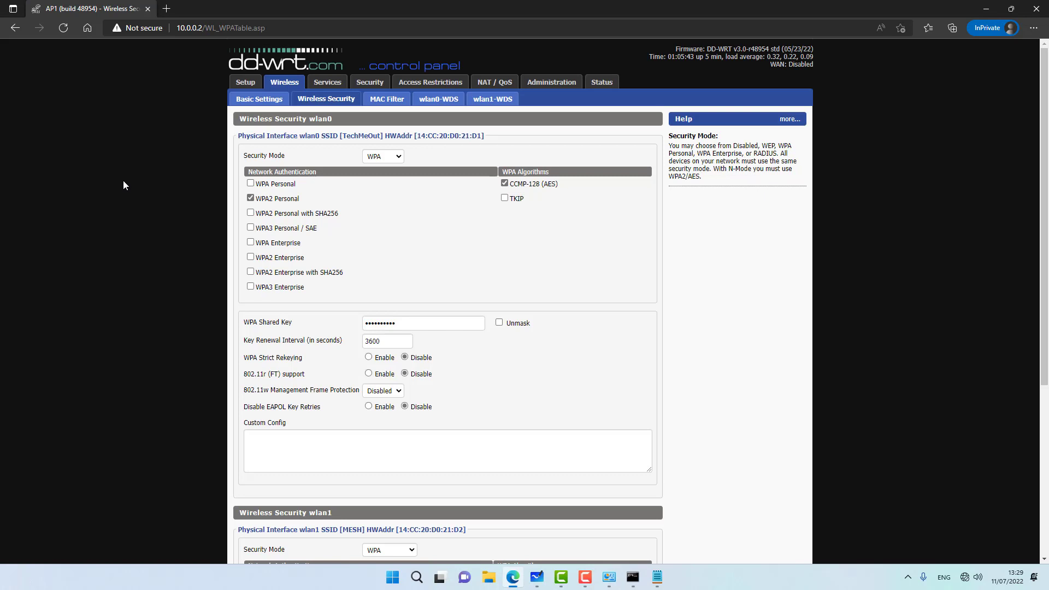
pyautogui.click(501, 104)
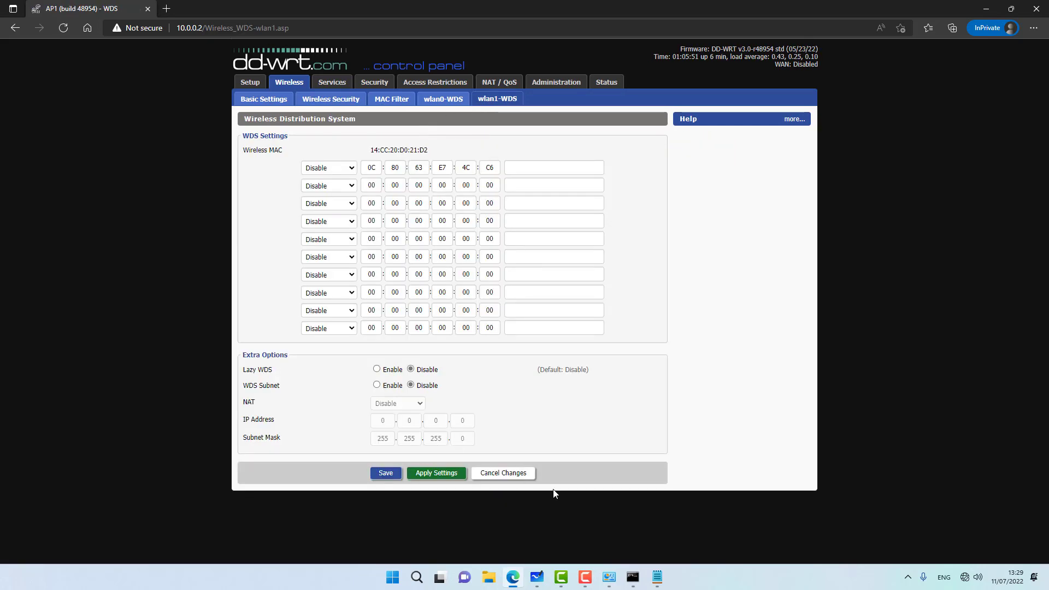
# Step: Copy BASE1's 5 GHz MAC from the notes and set both WDS rows to LAN
pyautogui.click(657, 577)
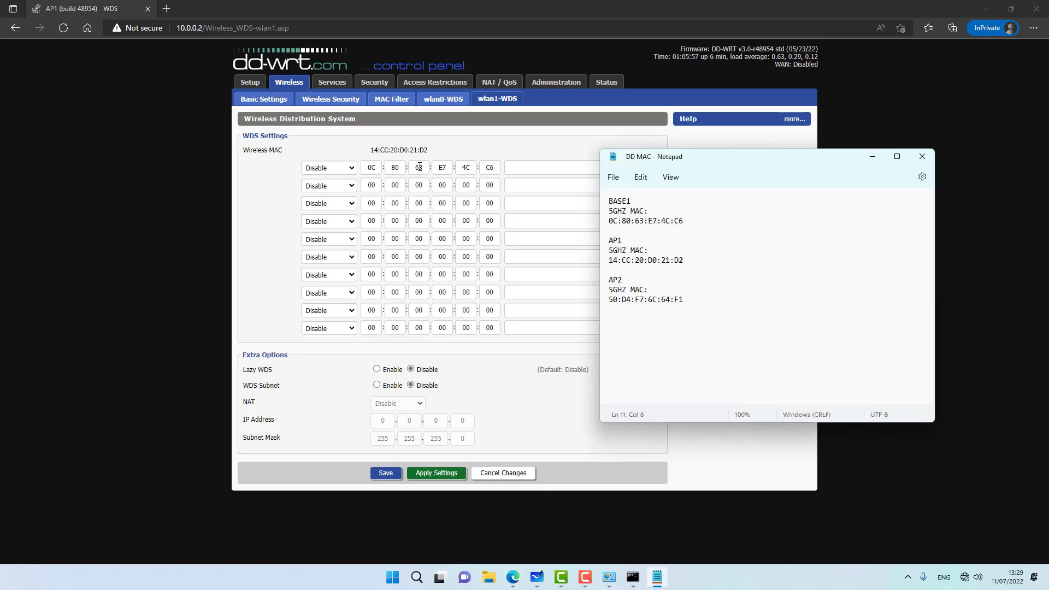
pyautogui.moveTo(683, 222); pyautogui.dragTo(608, 205)
pyautogui.click(623, 227)
pyautogui.click(332, 171)
pyautogui.click(327, 198)
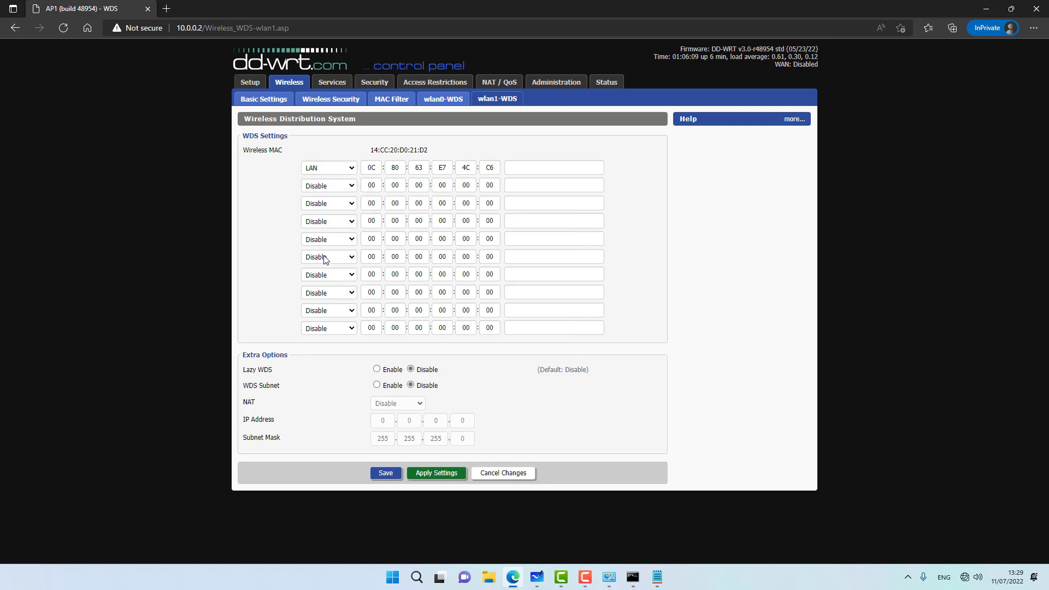
pyautogui.click(320, 187)
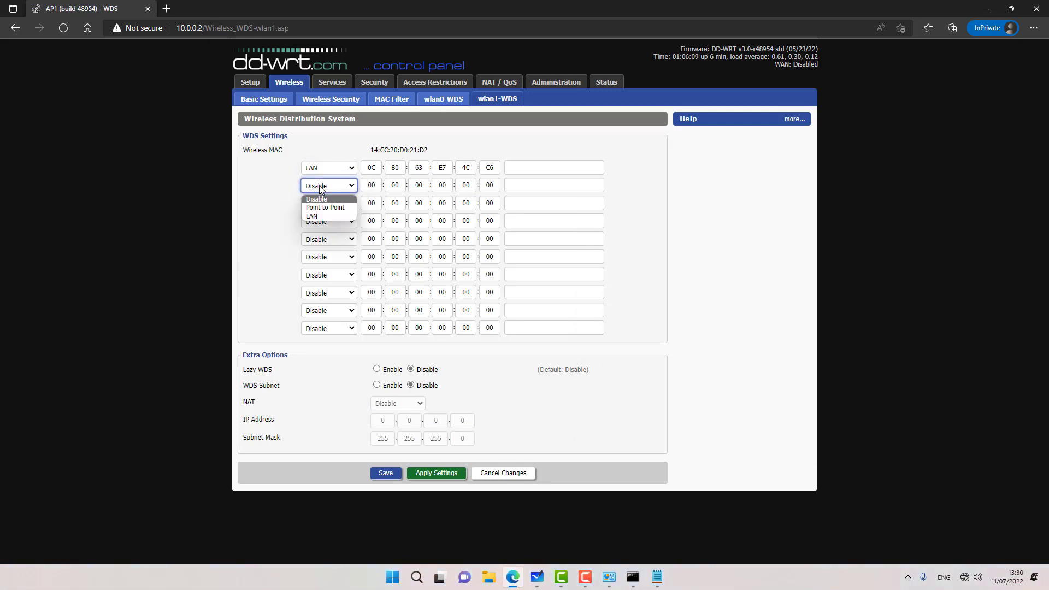
pyautogui.click(315, 217)
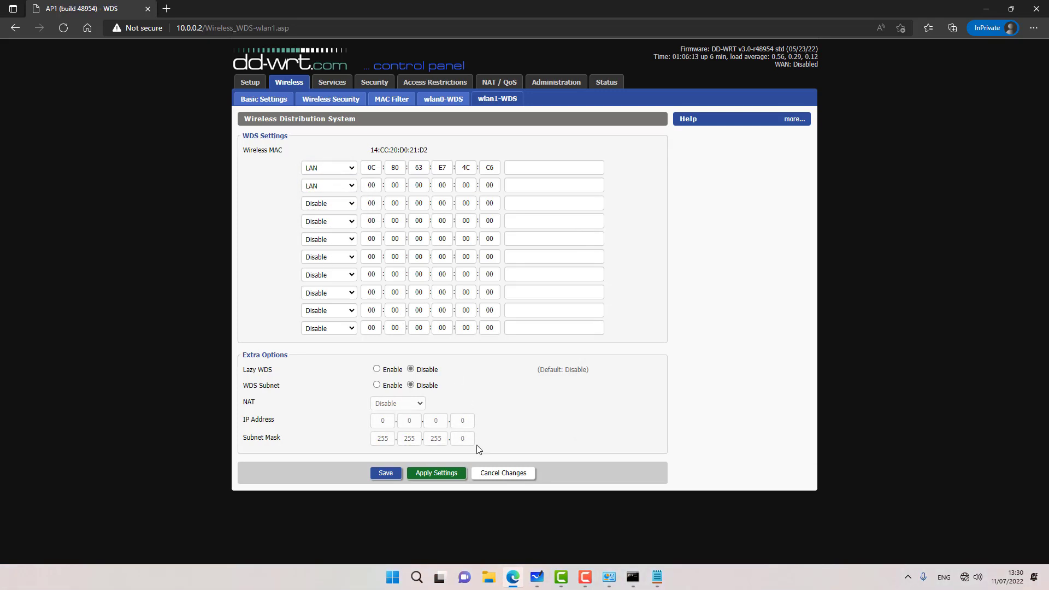
pyautogui.click(657, 574)
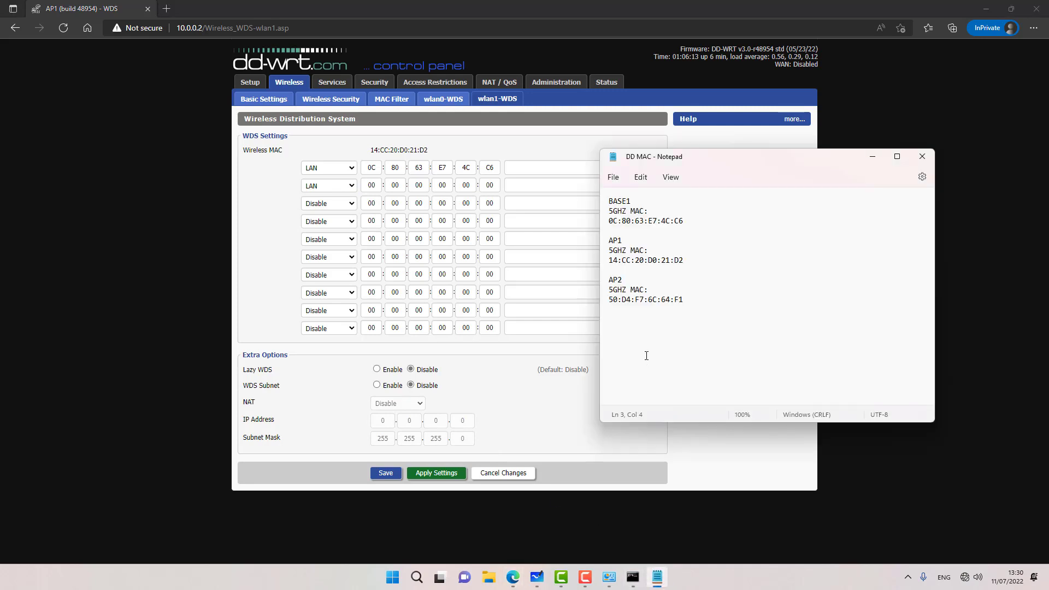
pyautogui.click(645, 299)
pyautogui.moveTo(628, 220); pyautogui.dragTo(680, 223)
pyautogui.click(662, 300)
pyautogui.moveTo(685, 301); pyautogui.dragTo(609, 295)
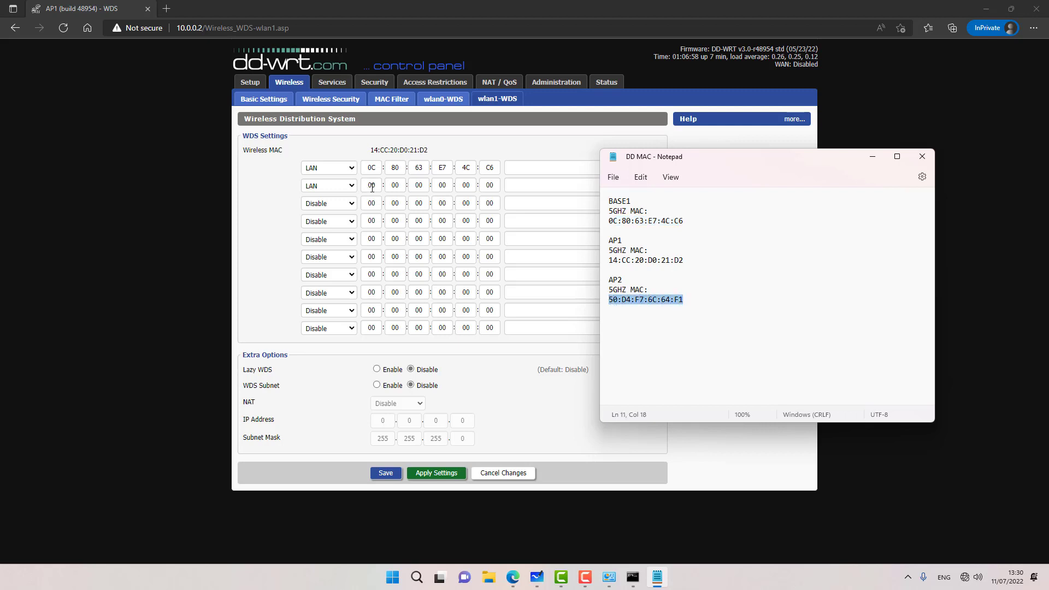
pyautogui.click(372, 187)
pyautogui.click(386, 473)
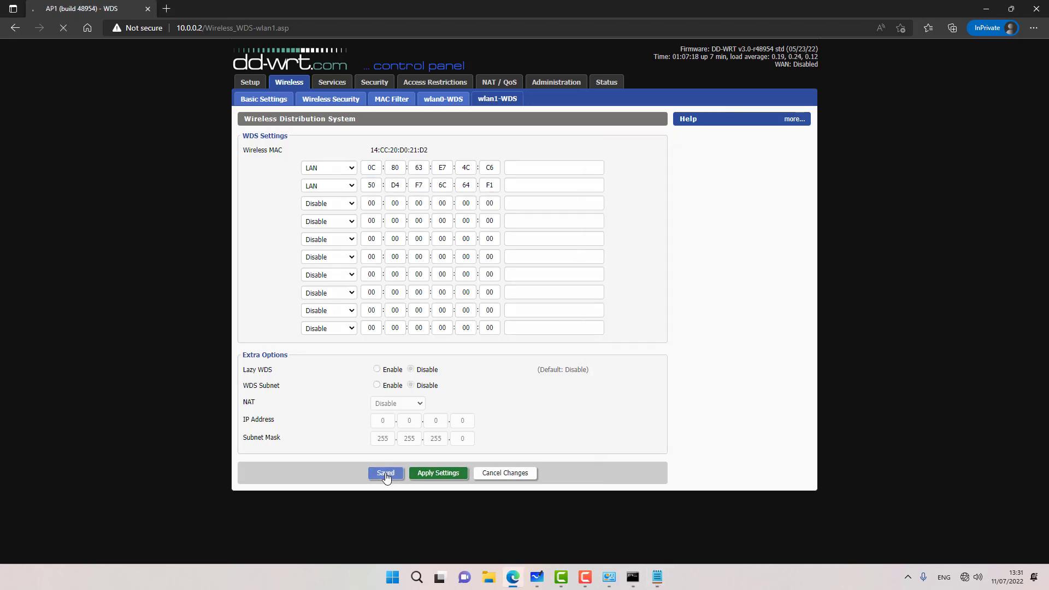
pyautogui.click(448, 473)
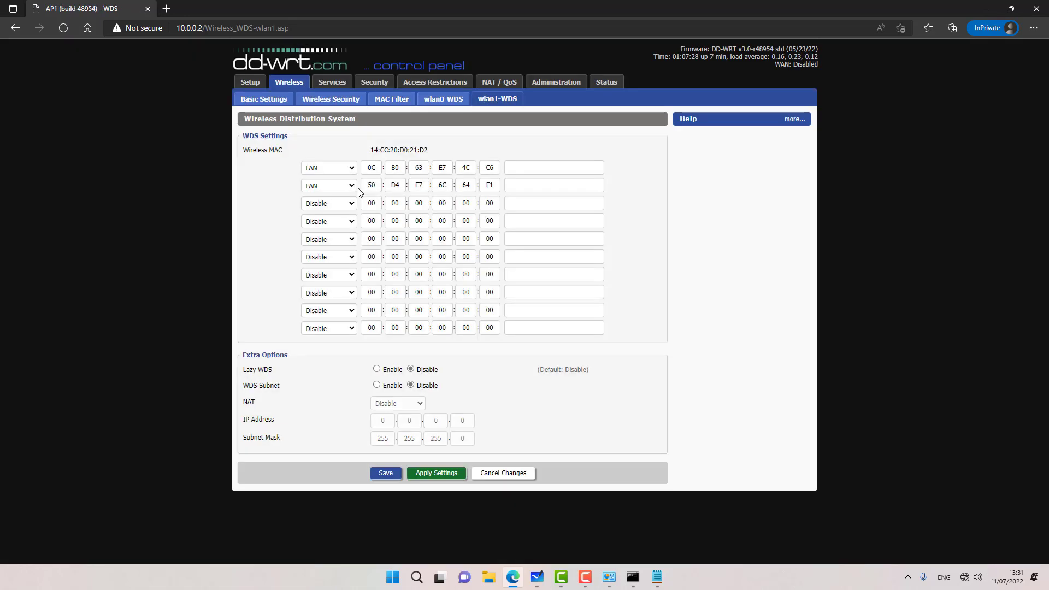
pyautogui.click(369, 82)
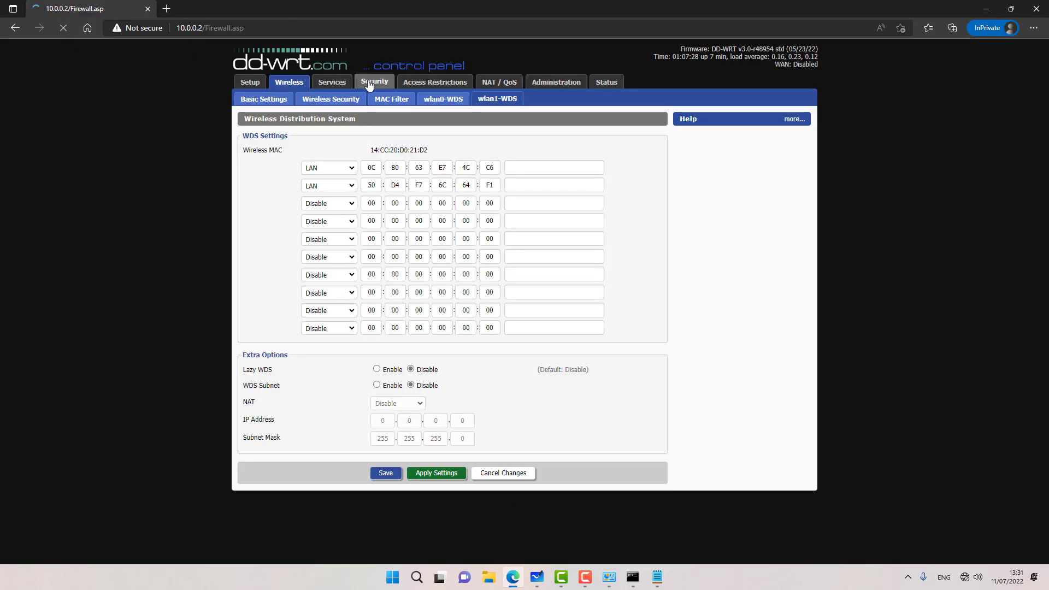
# Step: Disable the SPI firewall and save the firewall settings
pyautogui.click(399, 152)
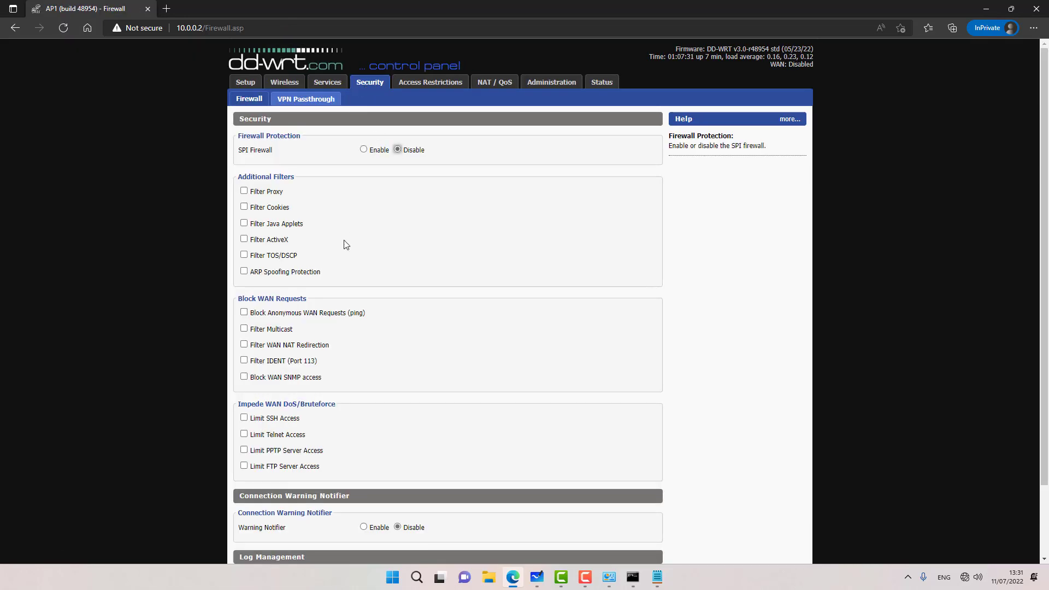
pyautogui.scroll(-2, 342, 244)
pyautogui.click(427, 543)
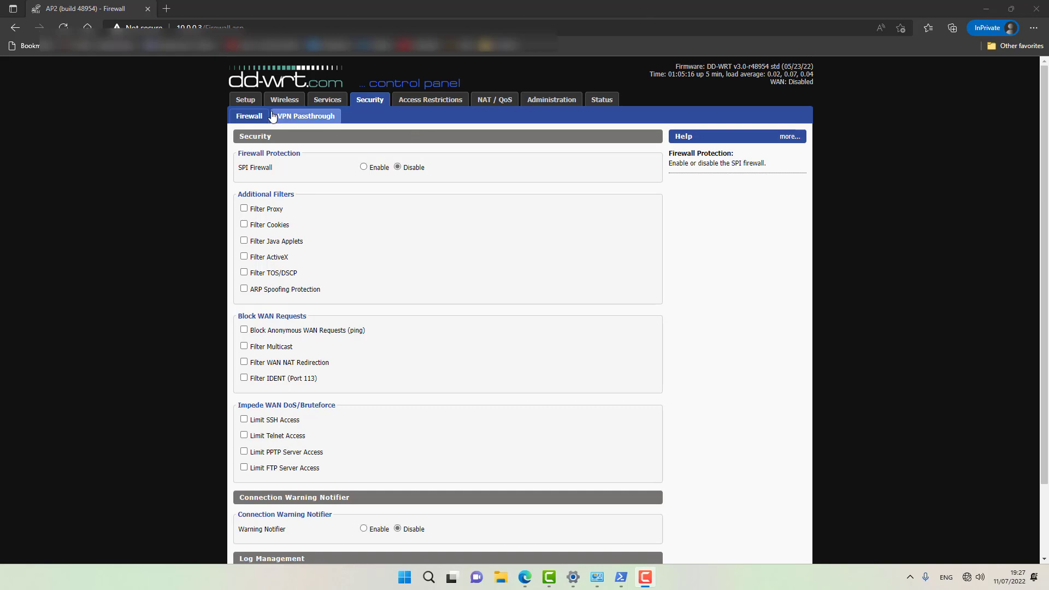
# Step: Change the Advanced Routing operating mode from Gateway to Router and apply
pyautogui.click(246, 100)
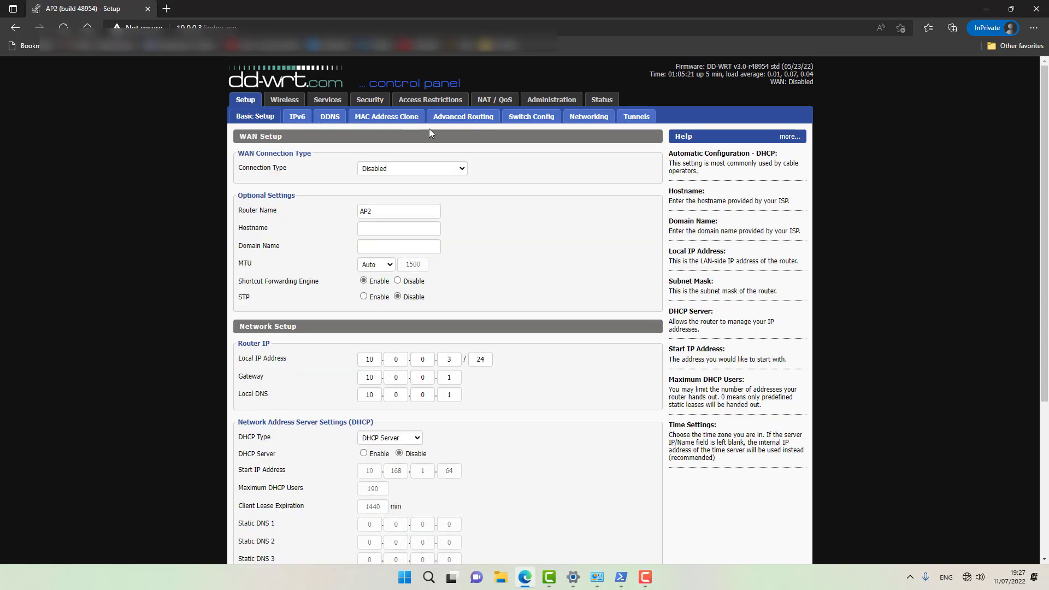
pyautogui.click(453, 119)
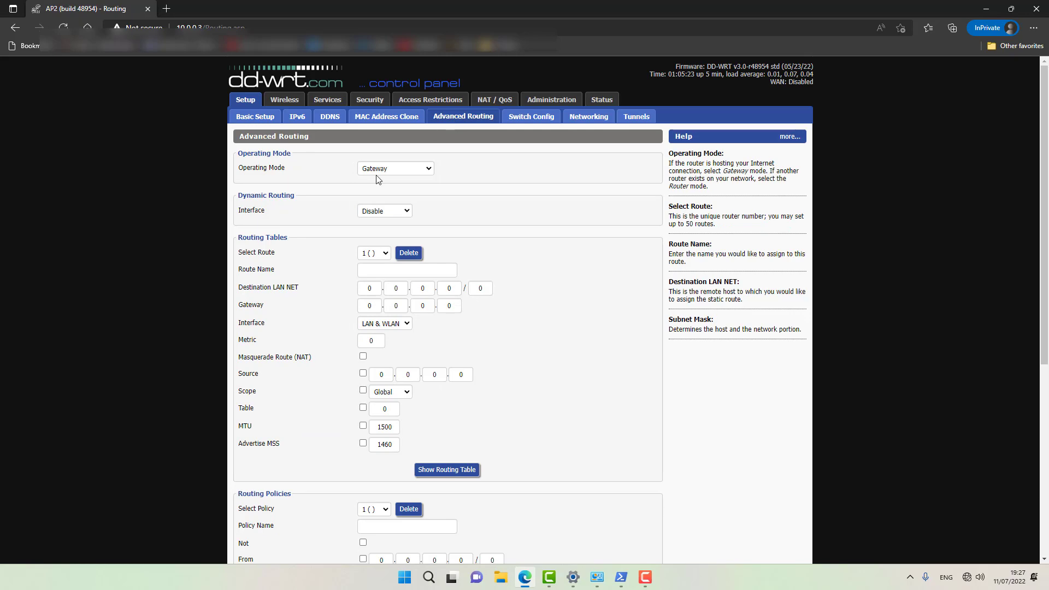
pyautogui.click(380, 170)
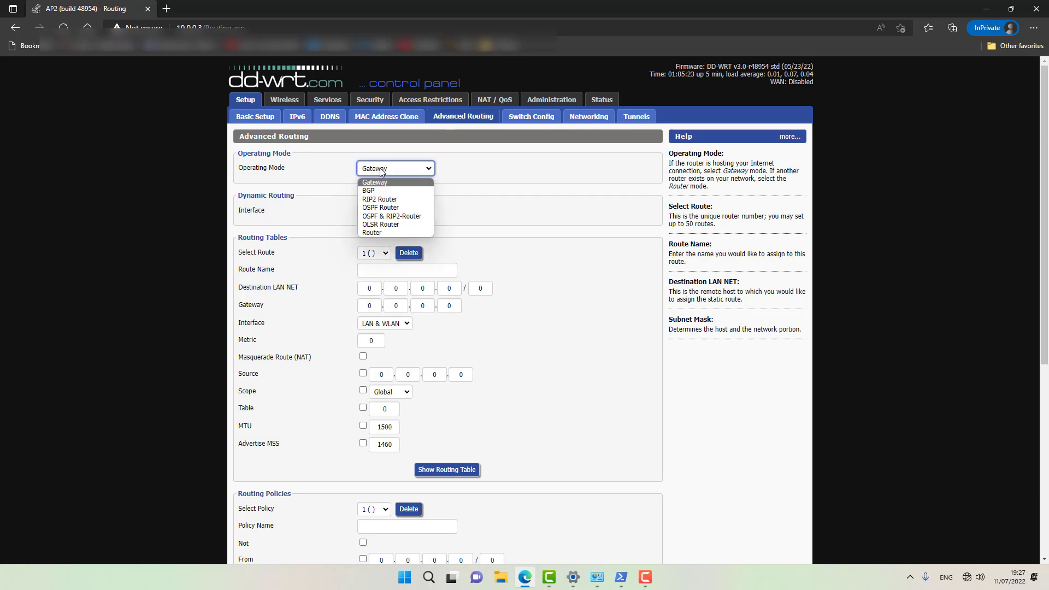
pyautogui.click(382, 232)
pyautogui.scroll(-4, 348, 429)
pyautogui.scroll(-1, 350, 429)
pyautogui.click(433, 539)
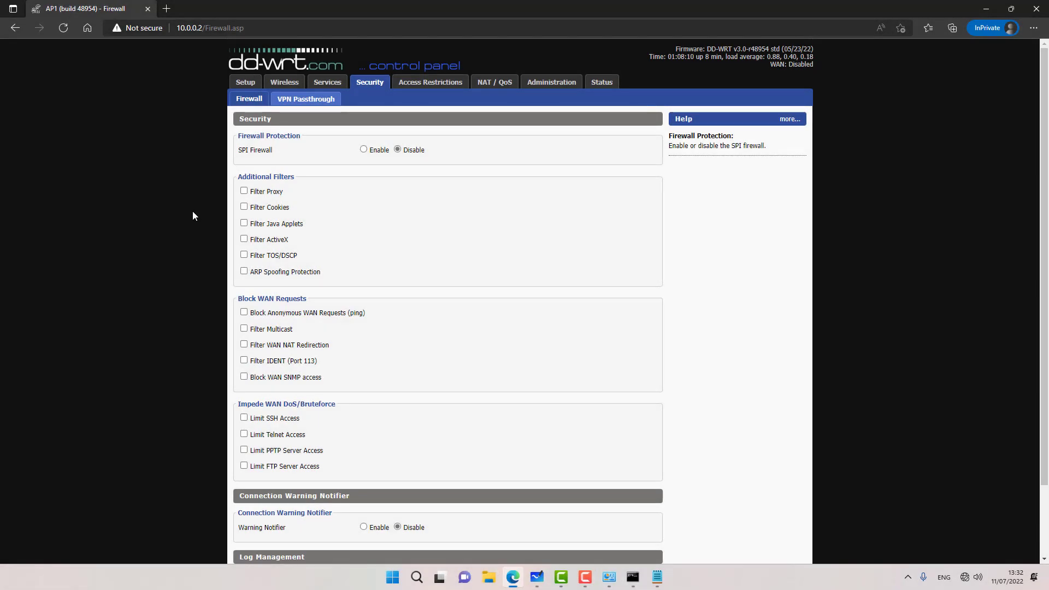
# Step: Set the Ethernet adapter's IPv4 to obtain IP and DNS addresses automatically
pyautogui.click(609, 577)
pyautogui.doubleClick(298, 195)
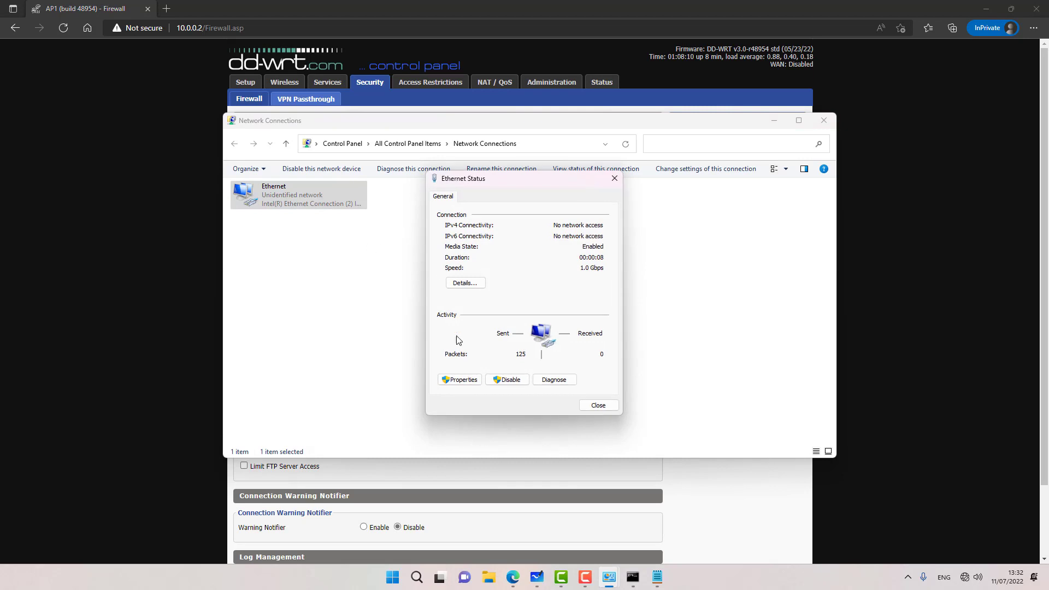
pyautogui.click(458, 382)
pyautogui.doubleClick(494, 303)
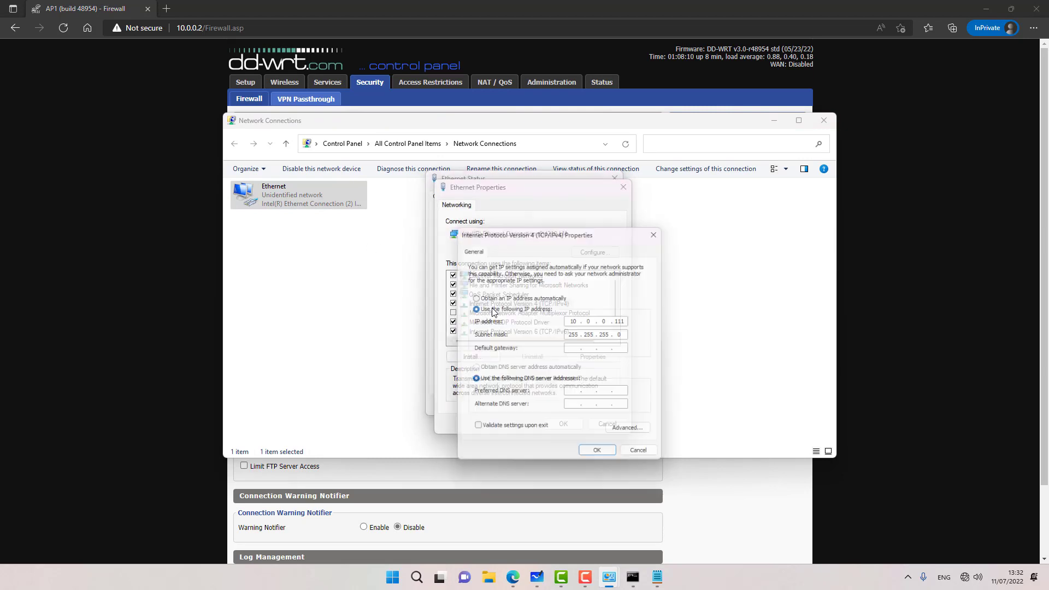
pyautogui.click(473, 370)
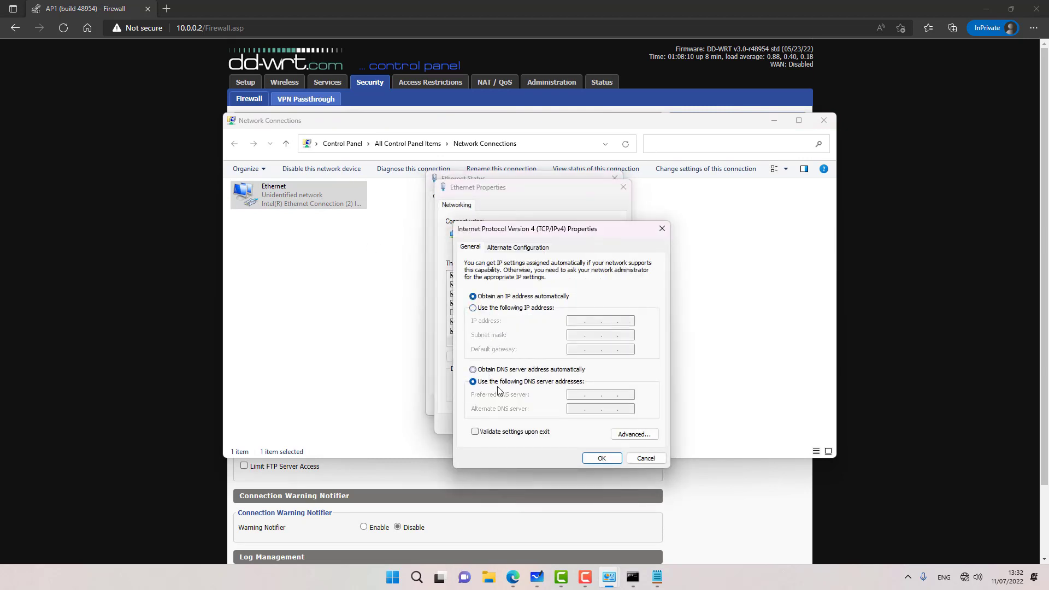
pyautogui.click(602, 458)
pyautogui.click(563, 424)
# Step: Run ipconfig /release and /renew to get 192.168.1.65 with gateway 192.168.1.1
pyautogui.hotkey('alt', 'Tab')
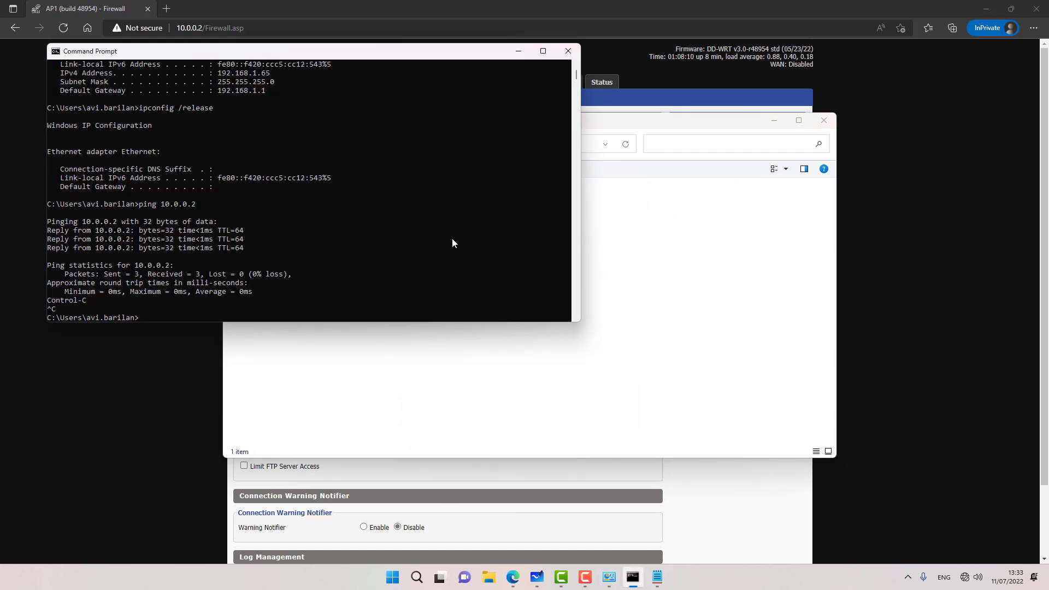
pyautogui.press('Up')
pyautogui.press('Up')
pyautogui.press('Return')
pyautogui.press('Up')
pyautogui.press('Up')
pyautogui.press('Return')
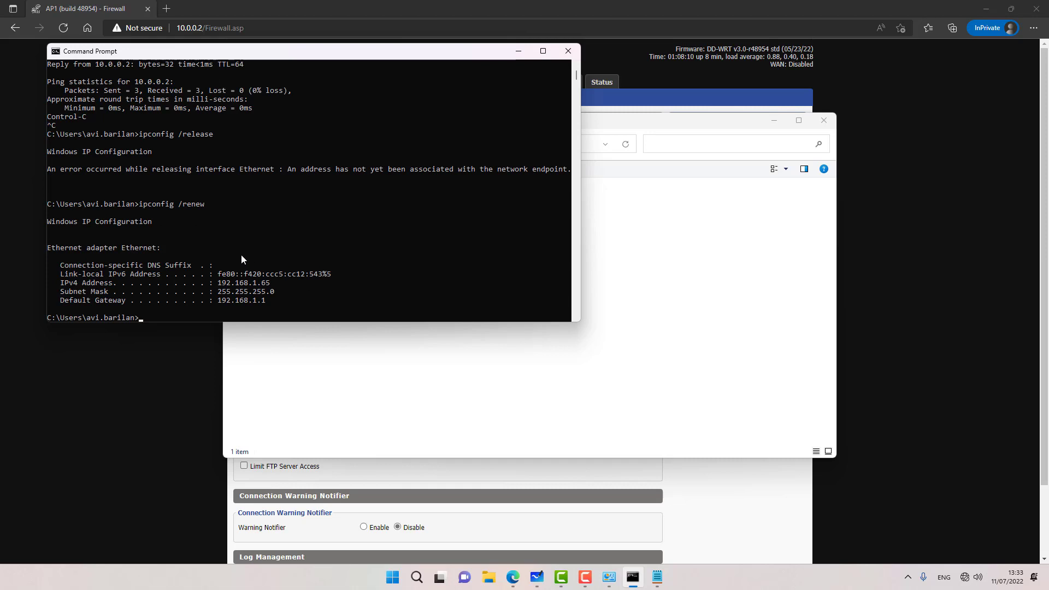
pyautogui.click(152, 356)
# Step: Load 192.168.1.1 in Edge, switching from https to plain http when it fails
pyautogui.click(284, 24)
pyautogui.write('192.168.1.1')
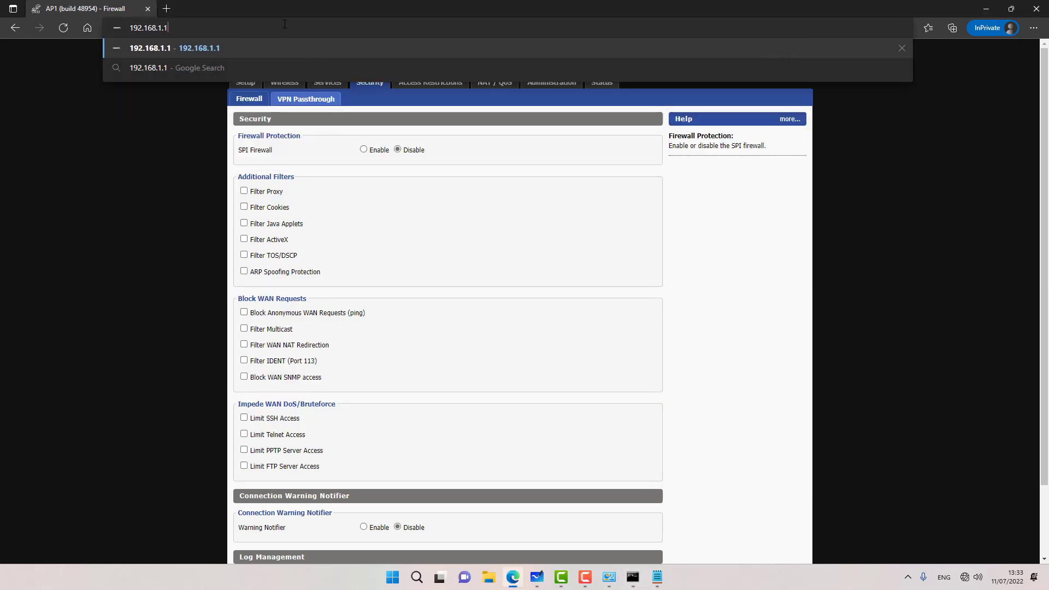
pyautogui.press('Return')
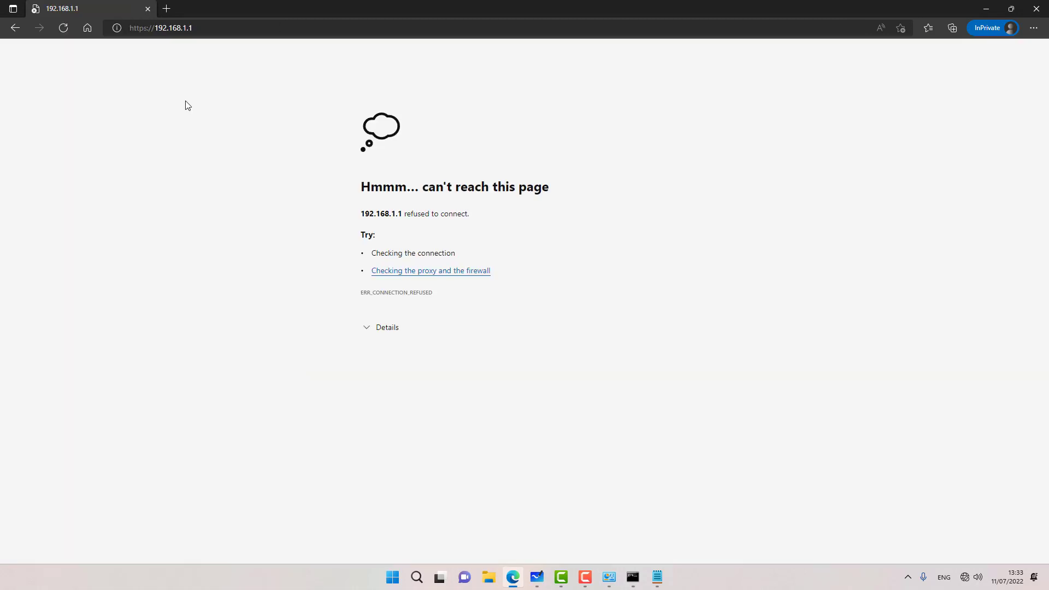
pyautogui.click(147, 28)
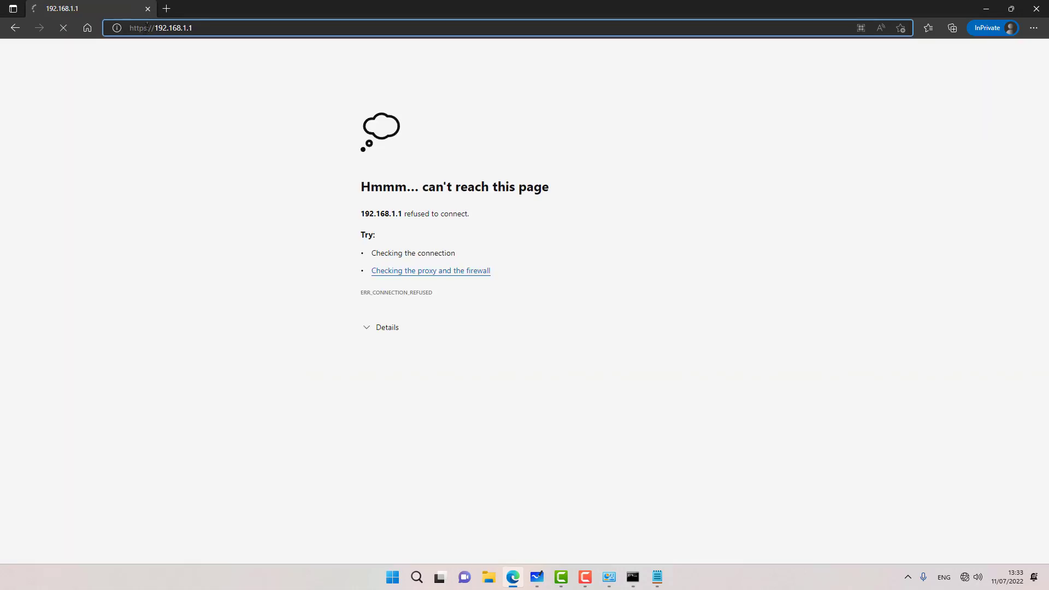
pyautogui.moveTo(147, 27); pyautogui.dragTo(144, 28)
pyautogui.press('BackSpace')
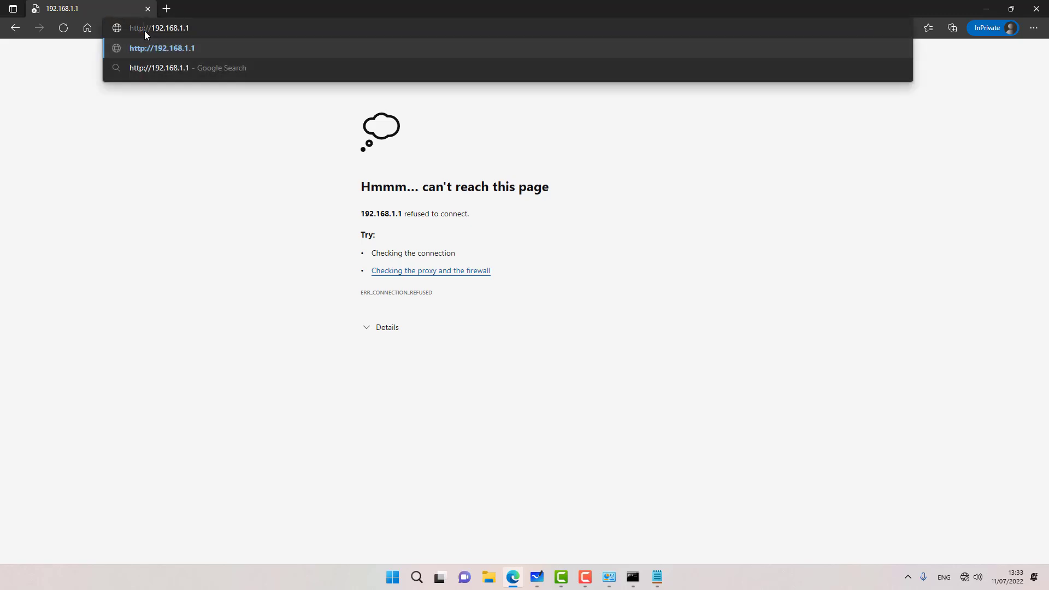
pyautogui.press('Return')
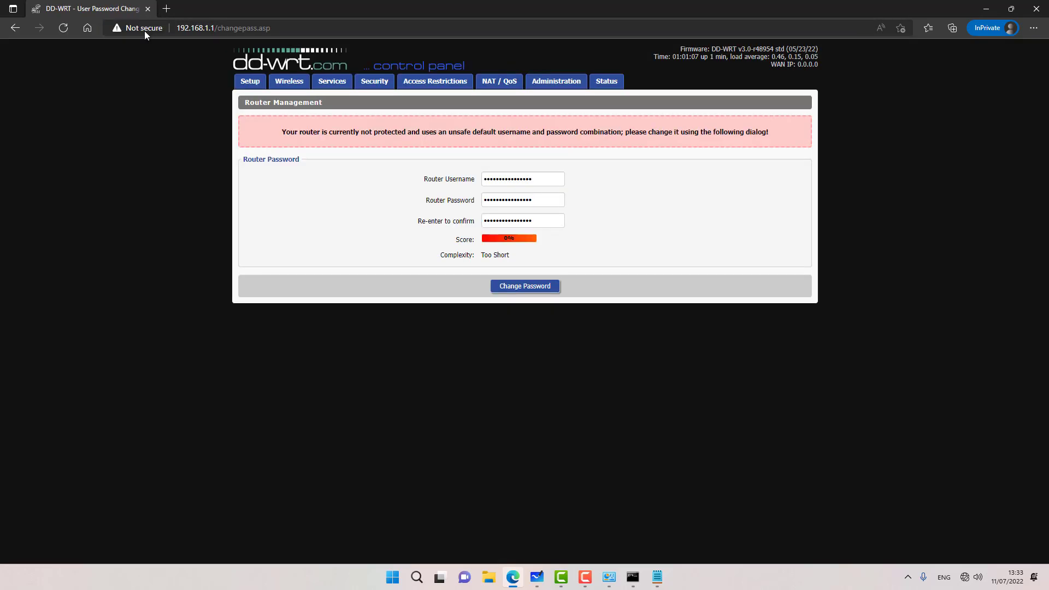
# Step: Replace the default router username and password with new credentials, confirm, and submit
pyautogui.doubleClick(503, 175)
pyautogui.write('•••••')
pyautogui.press('Tab')
pyautogui.write('••••••••••')
pyautogui.press('Tab')
pyautogui.write('•')
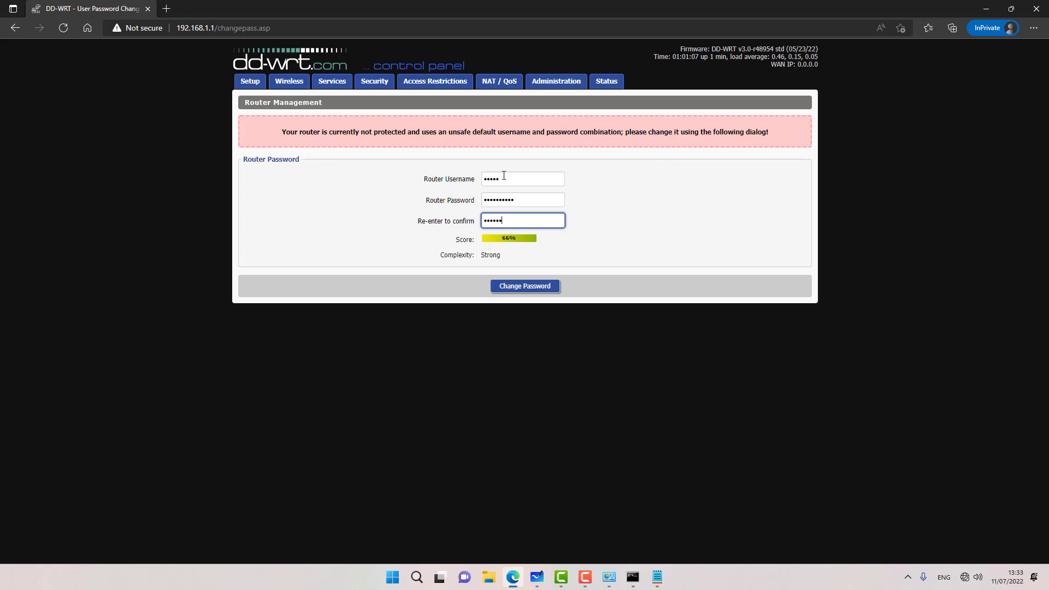
pyautogui.click(510, 286)
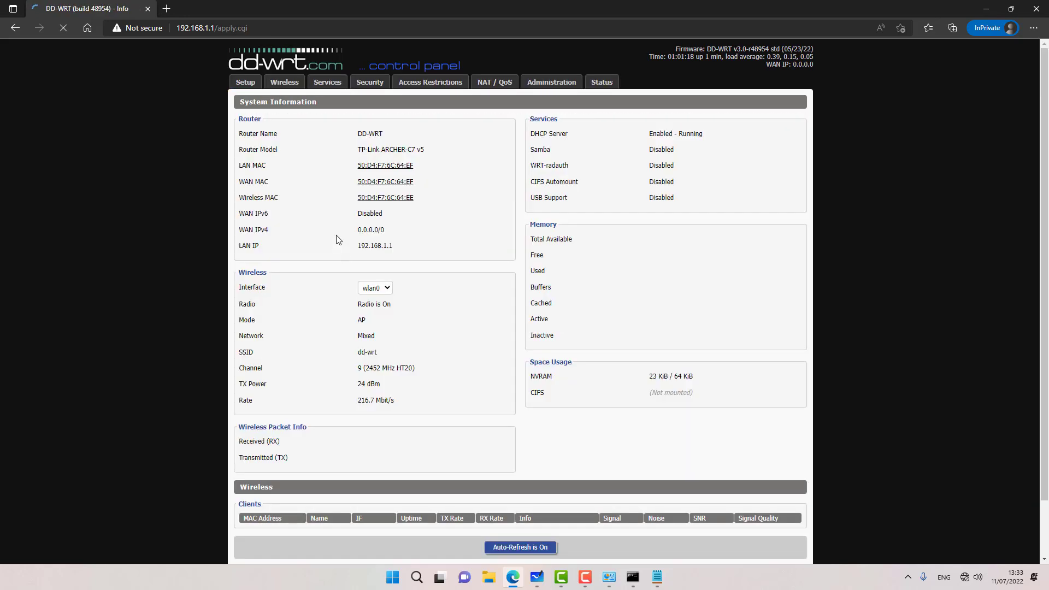
# Step: In Basic Setup, disable the WAN connection and rename the router to AP2
pyautogui.click(242, 83)
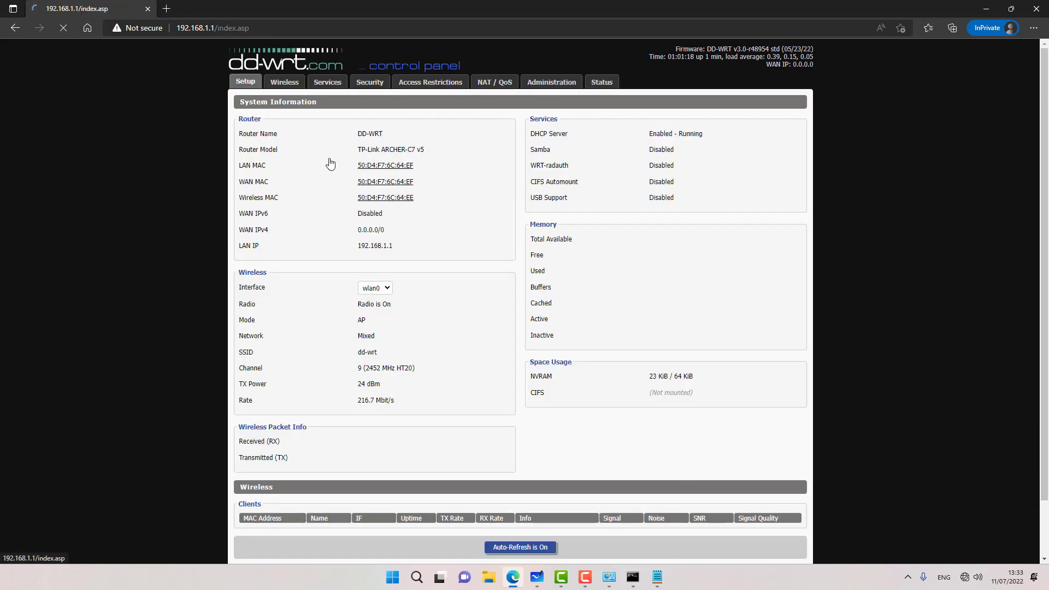
pyautogui.click(414, 151)
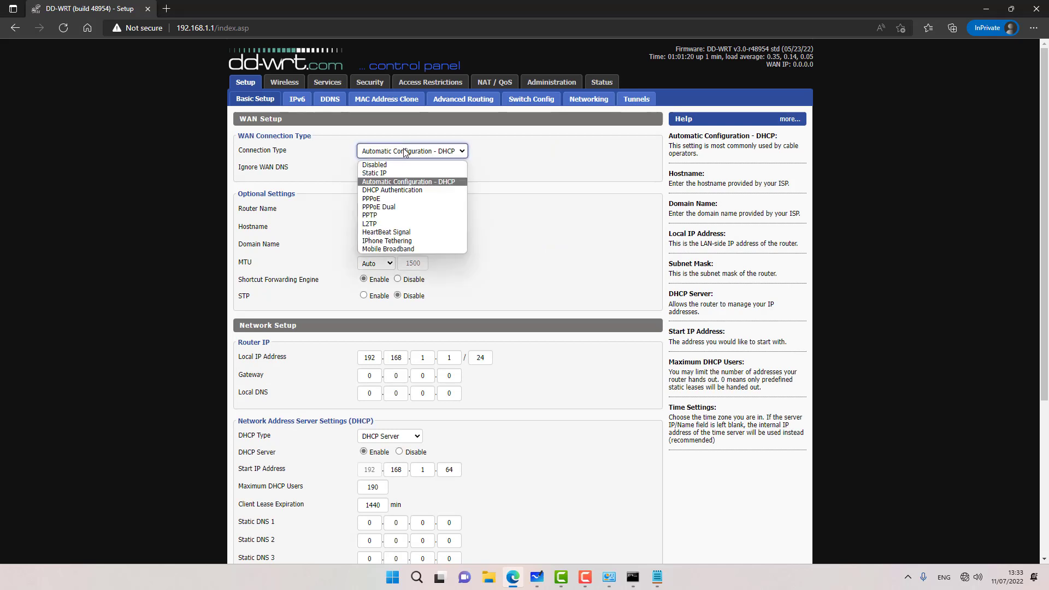
pyautogui.click(394, 165)
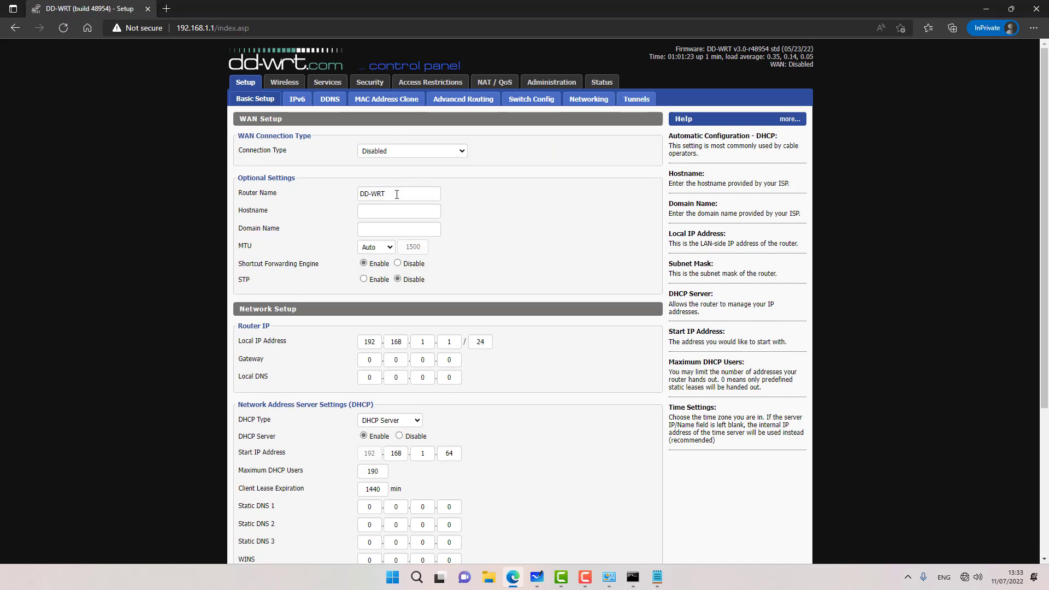
pyautogui.moveTo(398, 194); pyautogui.dragTo(252, 186)
pyautogui.write('AP2')
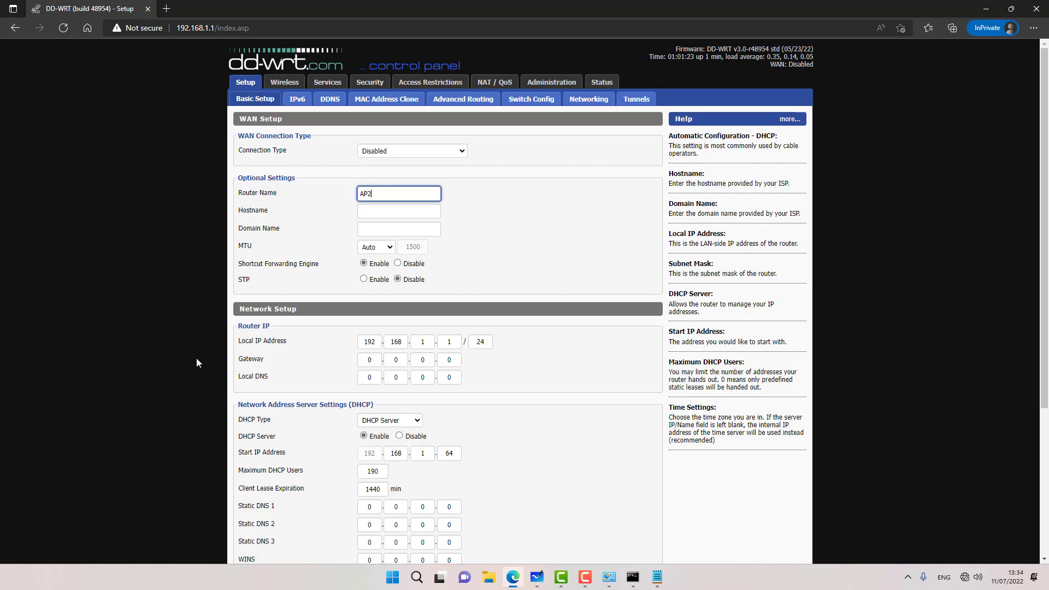
# Step: Set the router's local IP address to 10.0.0.3
pyautogui.doubleClick(364, 344)
pyautogui.write('10')
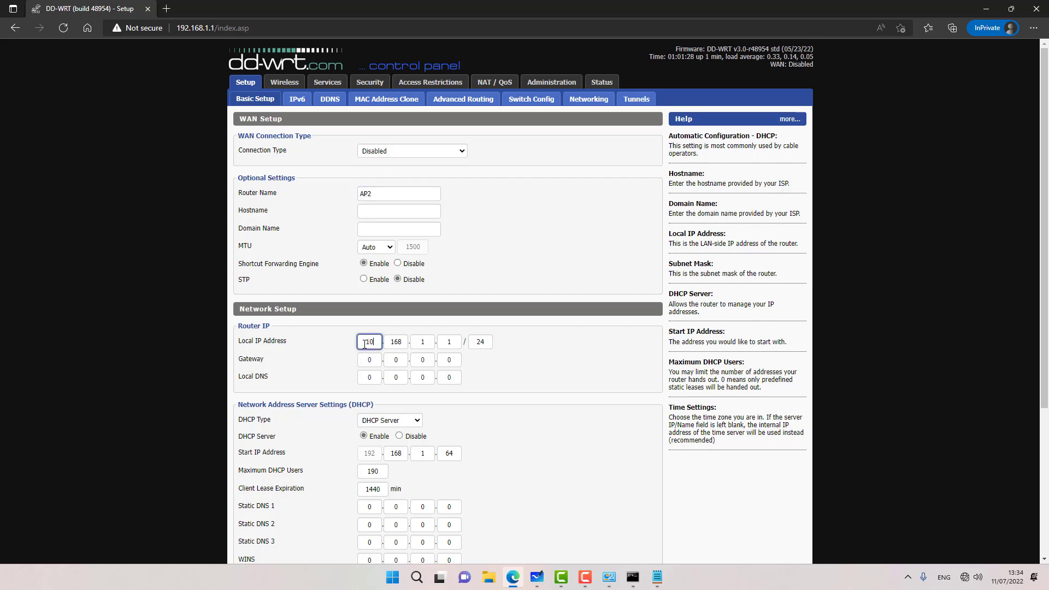
pyautogui.press('Tab')
pyautogui.write('0')
pyautogui.press('Tab')
pyautogui.write('0')
pyautogui.press('Tab')
pyautogui.write('3')
# Step: Set gateway and local DNS to 10.0.0.1, disable DHCP server, then save and apply
pyautogui.doubleClick(370, 360)
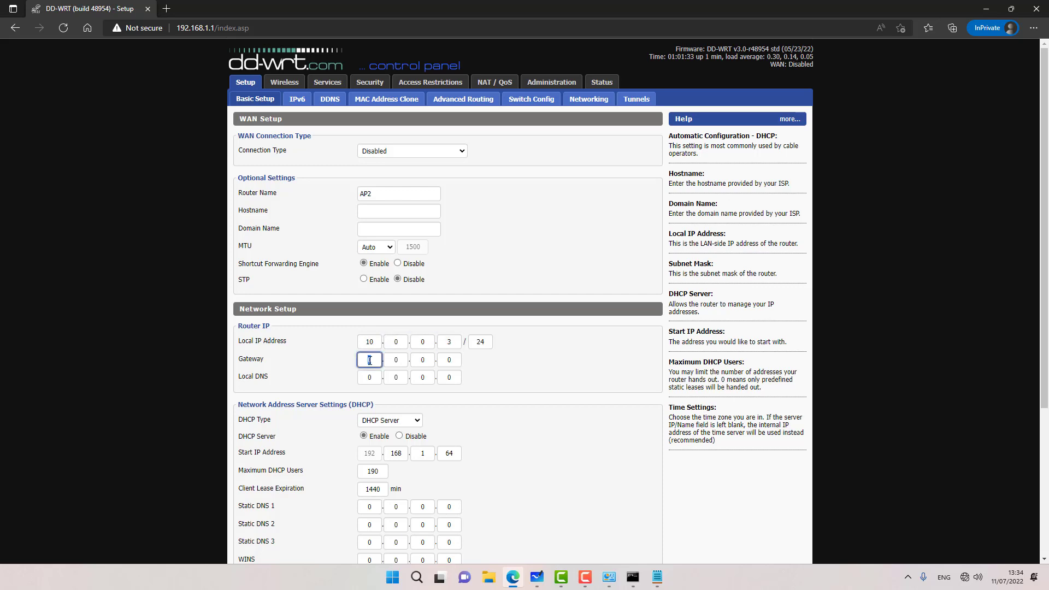
pyautogui.write('10')
pyautogui.doubleClick(451, 360)
pyautogui.write('1')
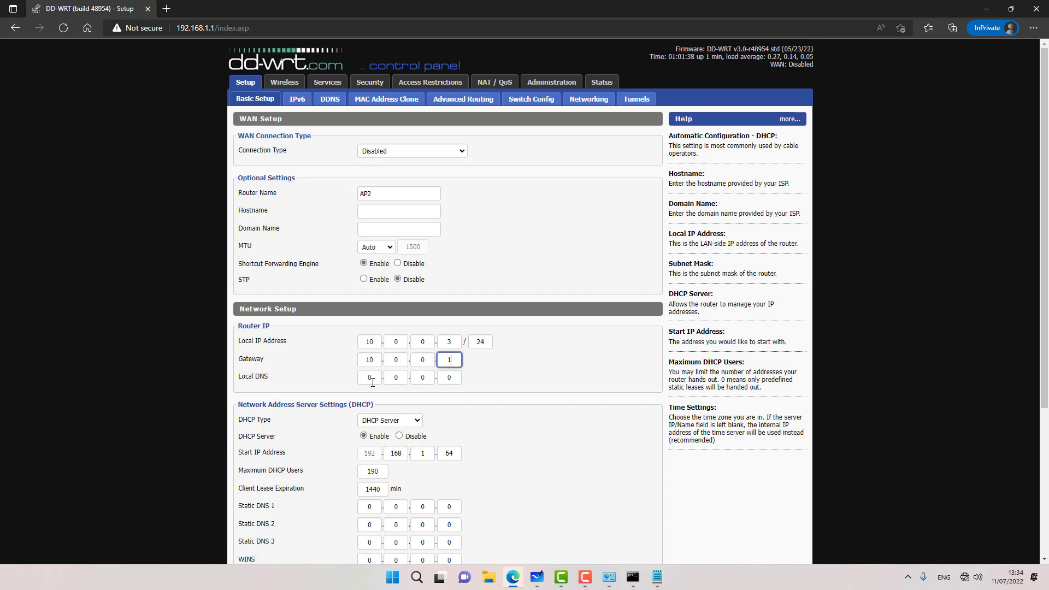
pyautogui.press('Tab')
pyautogui.write('10')
pyautogui.doubleClick(449, 378)
pyautogui.write('1')
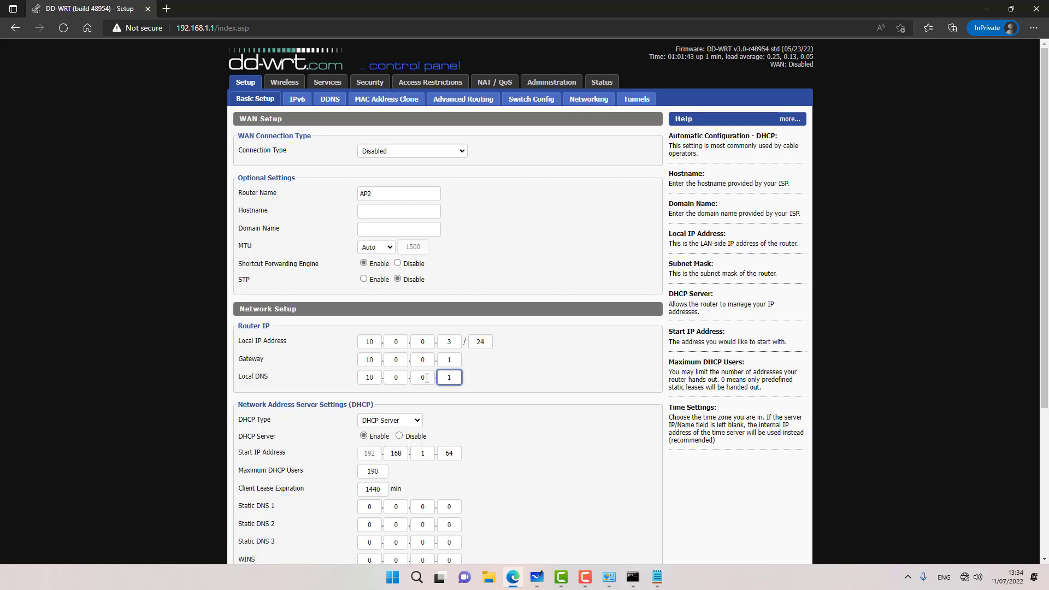
pyautogui.click(399, 436)
pyautogui.scroll(-4, 255, 472)
pyautogui.click(394, 538)
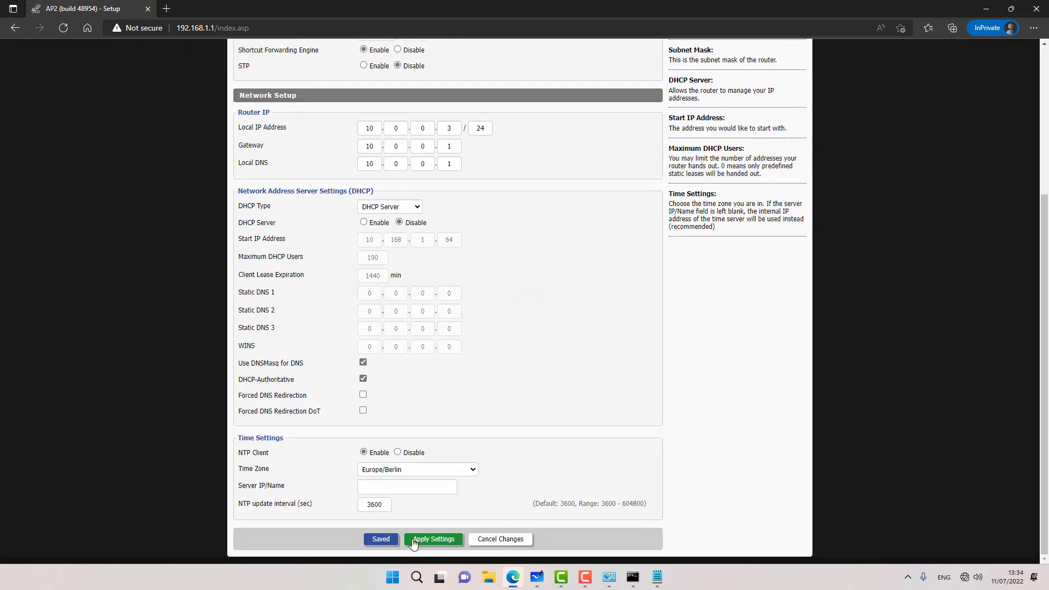
pyautogui.click(422, 538)
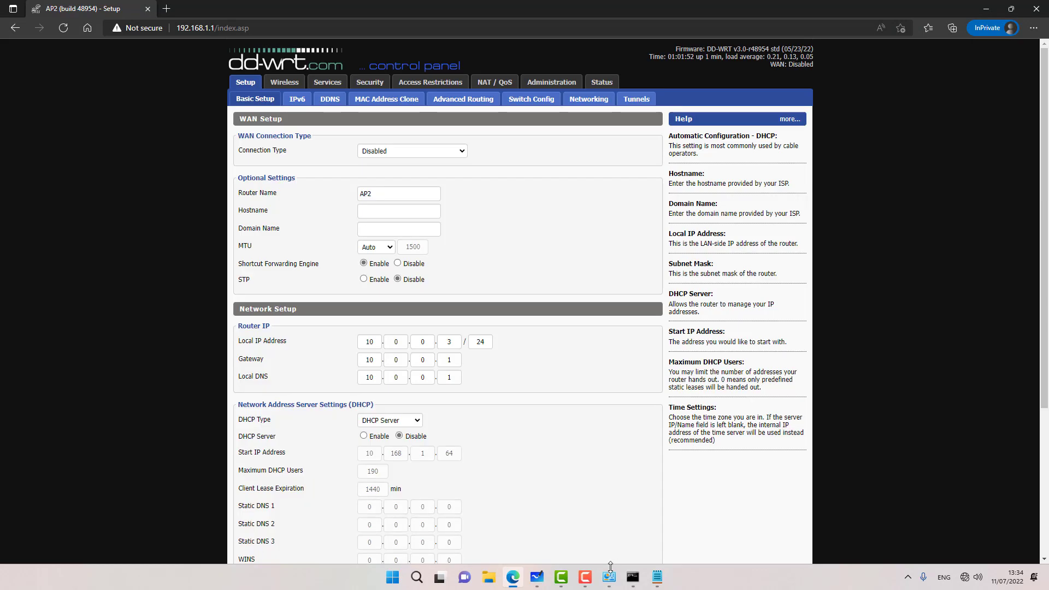
# Step: Give the Ethernet adapter a static IPv4 address of 10.0.0.111 with a /24 subnet mask
pyautogui.click(609, 577)
pyautogui.doubleClick(300, 200)
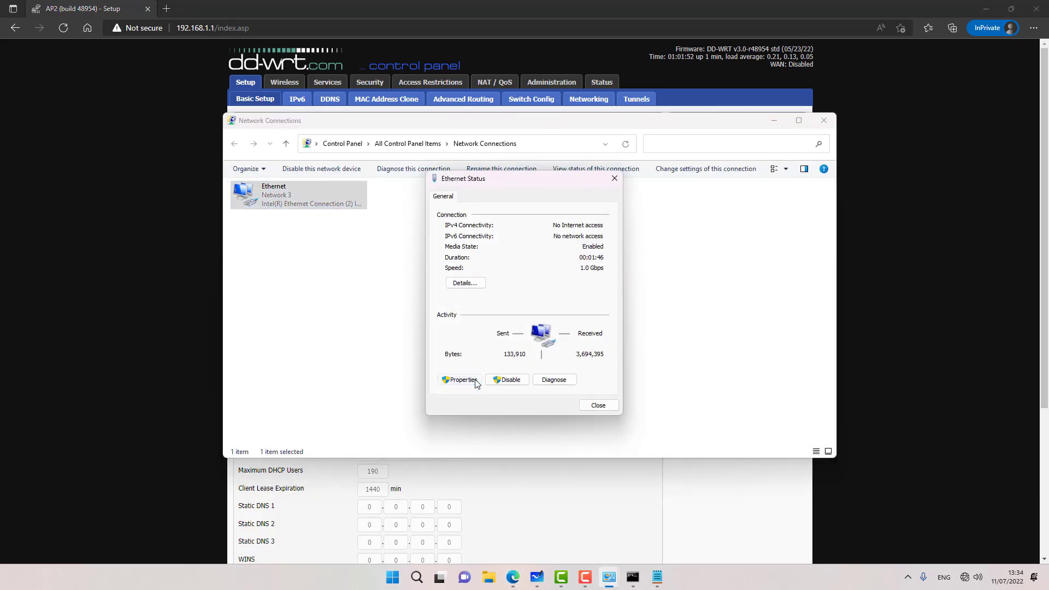
pyautogui.click(473, 379)
pyautogui.click(500, 309)
pyautogui.doubleClick(500, 308)
pyautogui.click(473, 308)
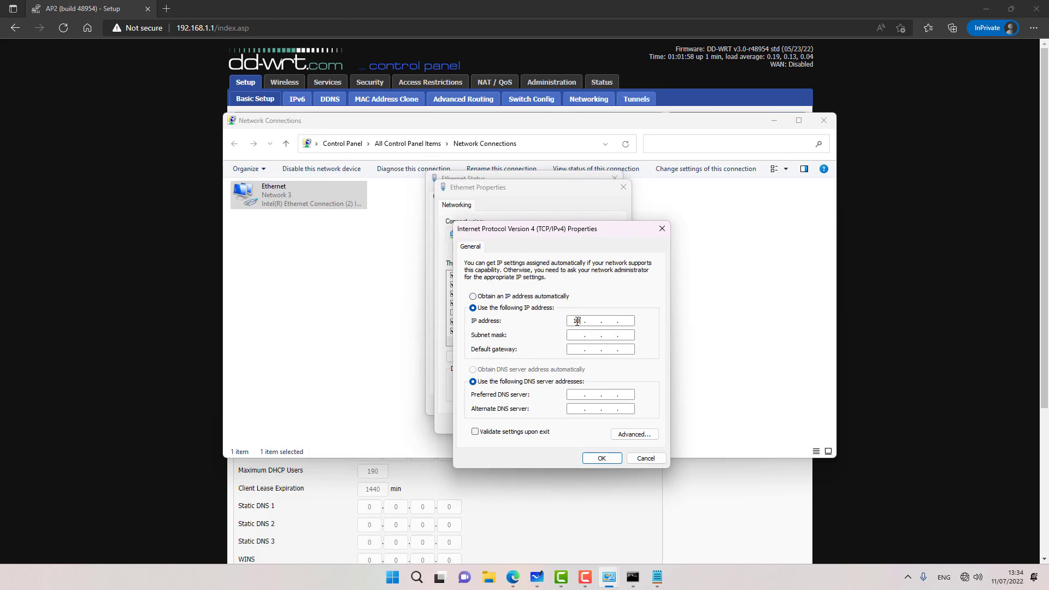
pyautogui.click(577, 321)
pyautogui.write('10.0.0.111')
pyautogui.press('Tab')
pyautogui.write('245255255')
pyautogui.click(607, 458)
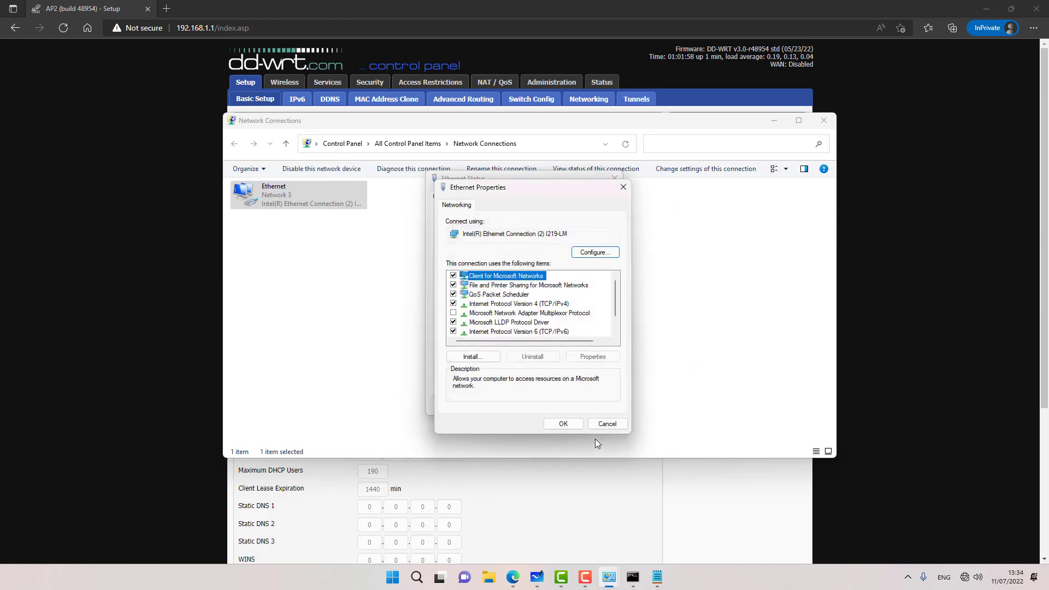
pyautogui.click(563, 424)
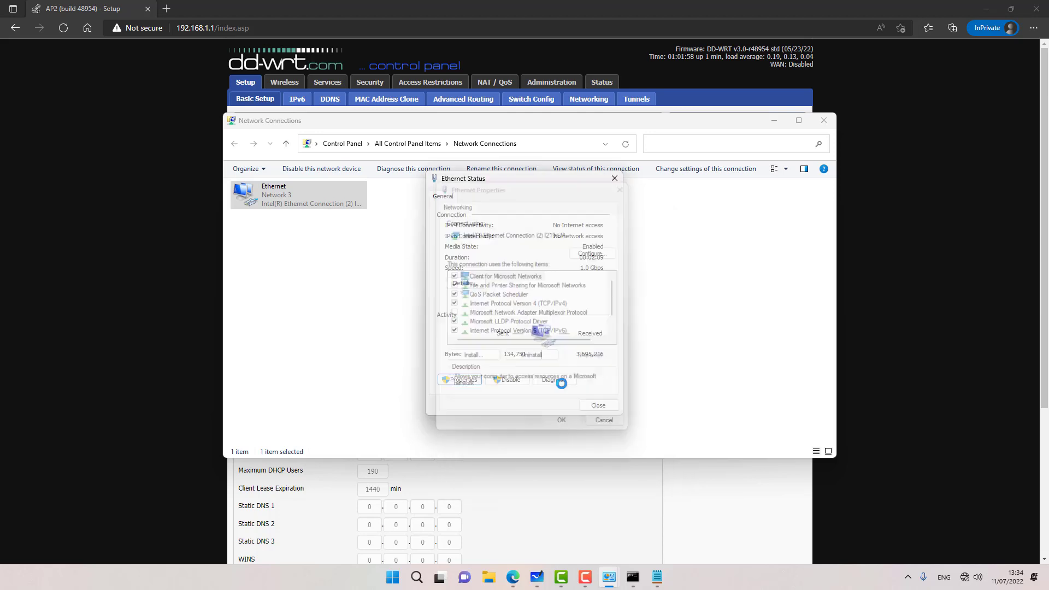
# Step: Rerun an earlier command to ping AP2 at 10.0.0.3, which now replies
pyautogui.hotkey('alt', 'Tab')
pyautogui.press('Up')
pyautogui.press('Up')
pyautogui.press('Up')
pyautogui.press('Up')
pyautogui.press('Up')
pyautogui.press('Up')
pyautogui.press('Up')
pyautogui.press('Up')
pyautogui.press('Return')
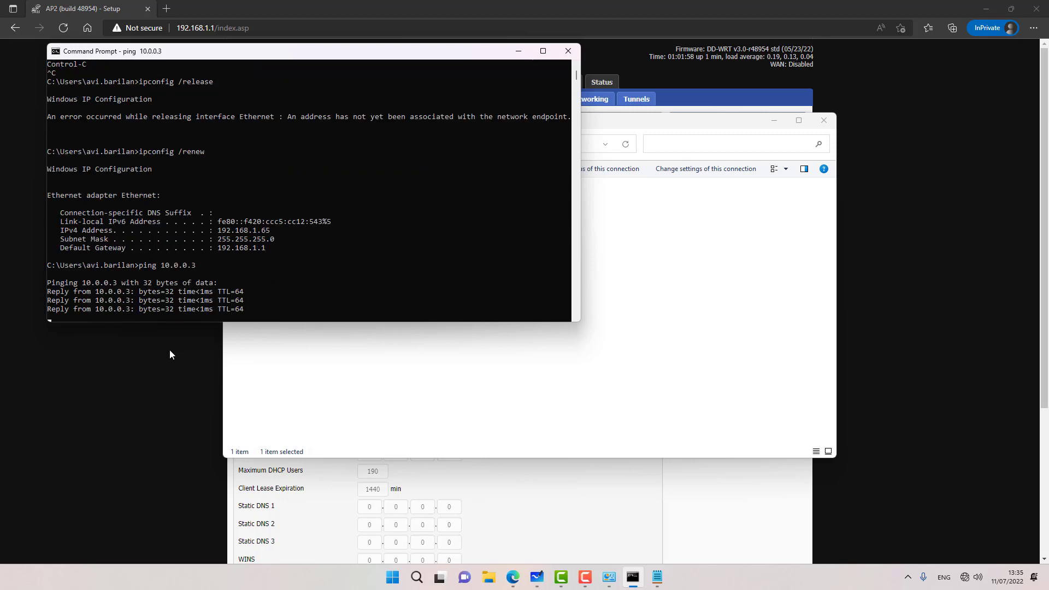
pyautogui.click(297, 33)
# Step: Sign in to AP2 at 10.0.0.3 with the router credentials and show its Wireless Basic Settings
pyautogui.write('10')
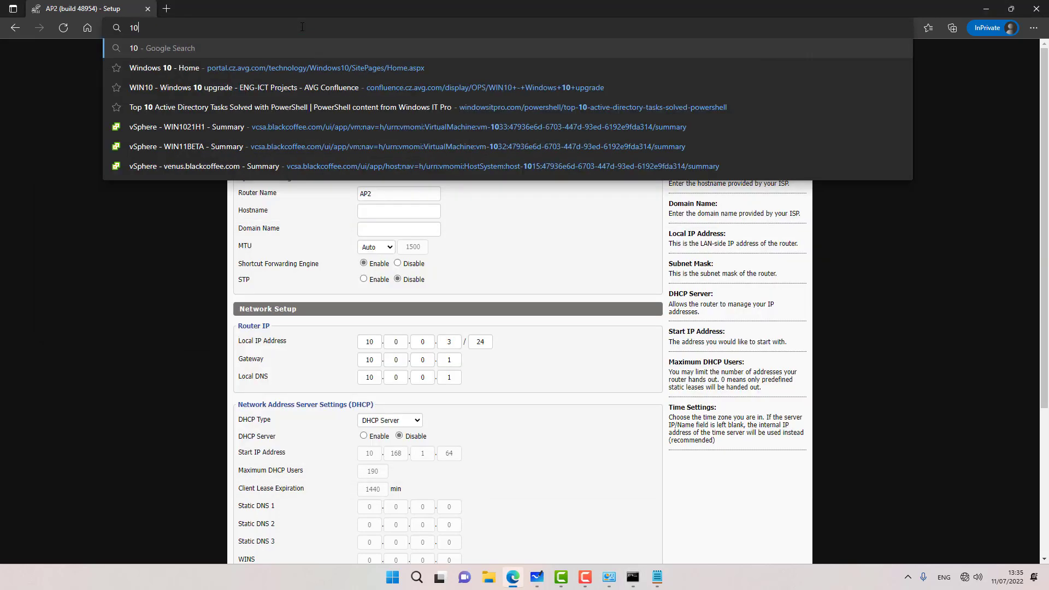
pyautogui.write('.0.0.')
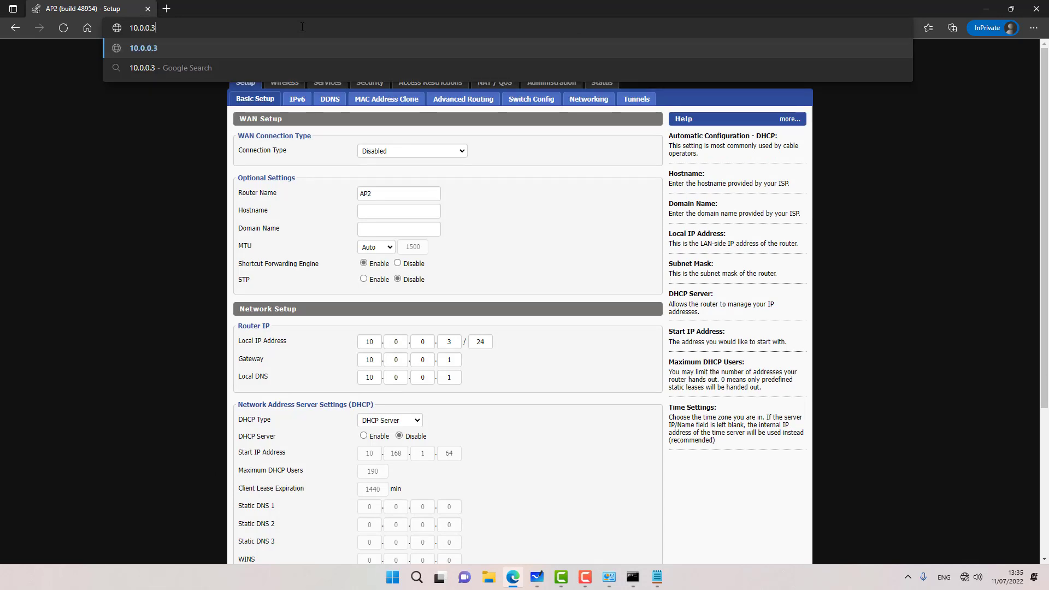
pyautogui.write('3')
pyautogui.press('Return')
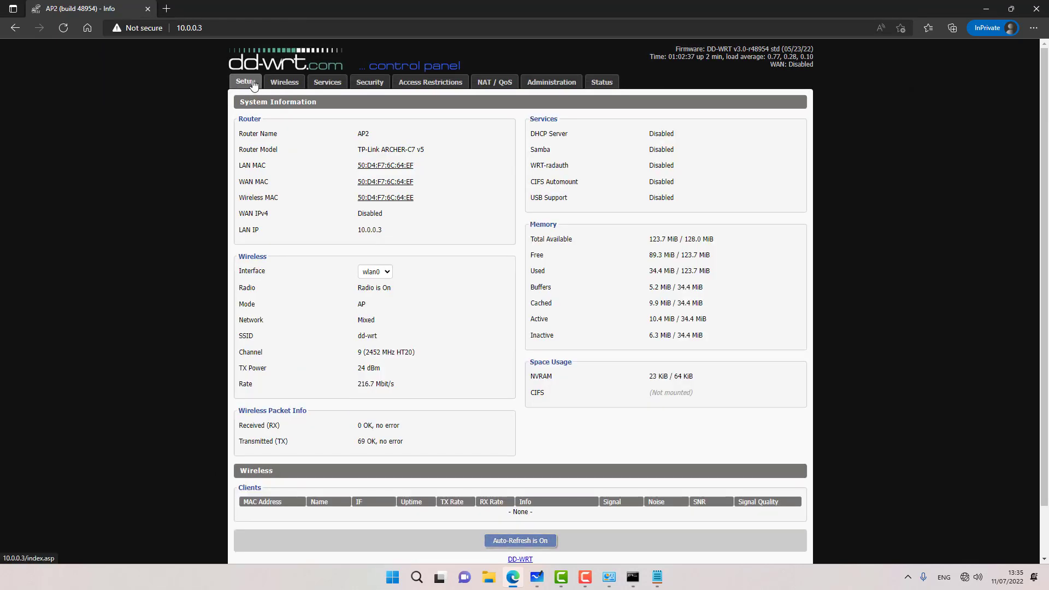
pyautogui.click(253, 83)
pyautogui.write('adminm')
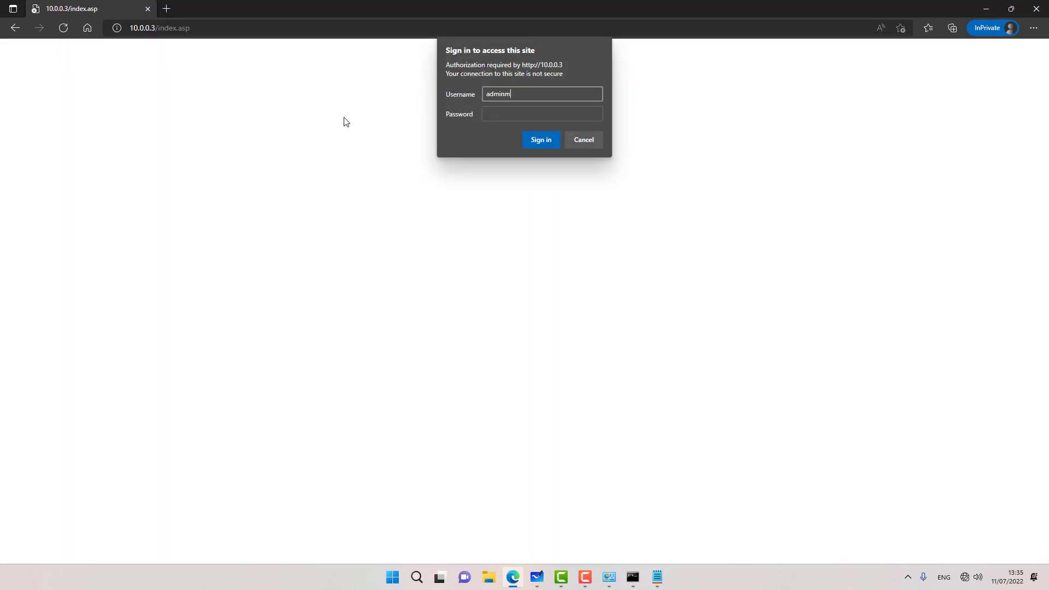
pyautogui.press('Tab')
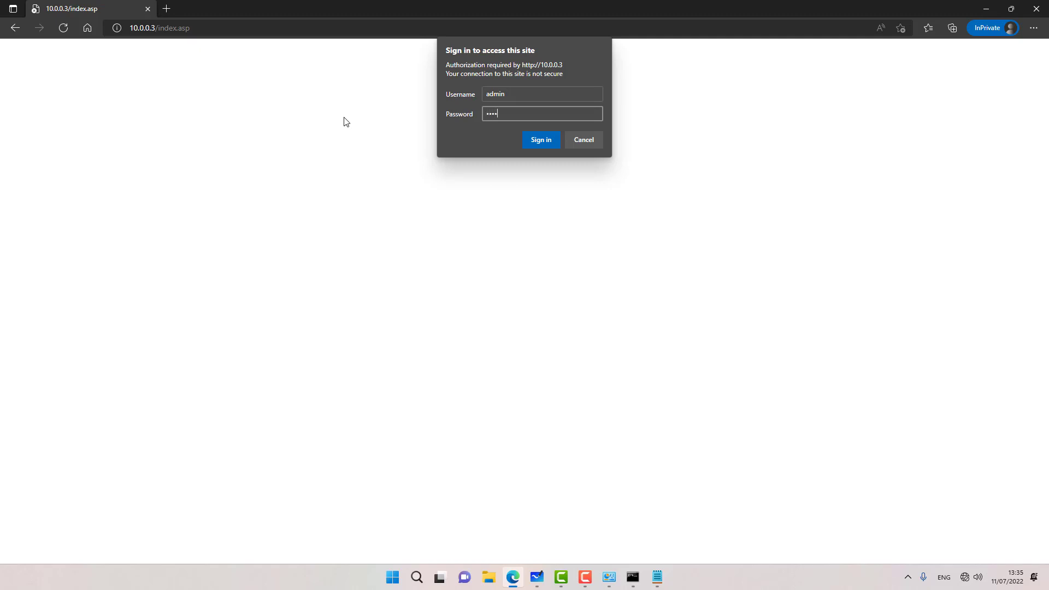
pyautogui.press('Return')
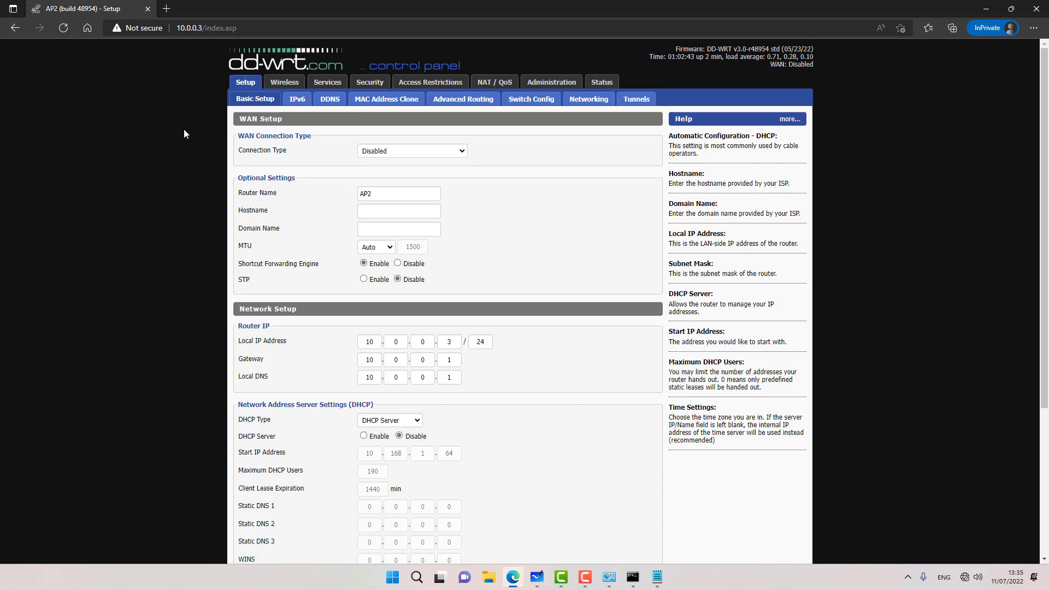
pyautogui.scroll(-4, 210, 142)
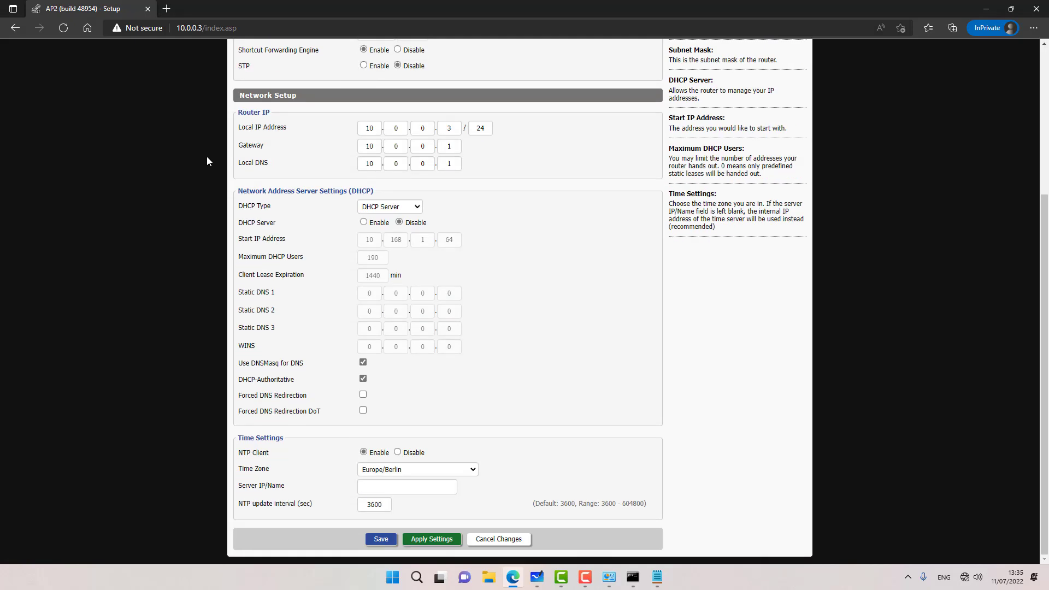
pyautogui.scroll(4, 213, 148)
pyautogui.click(284, 82)
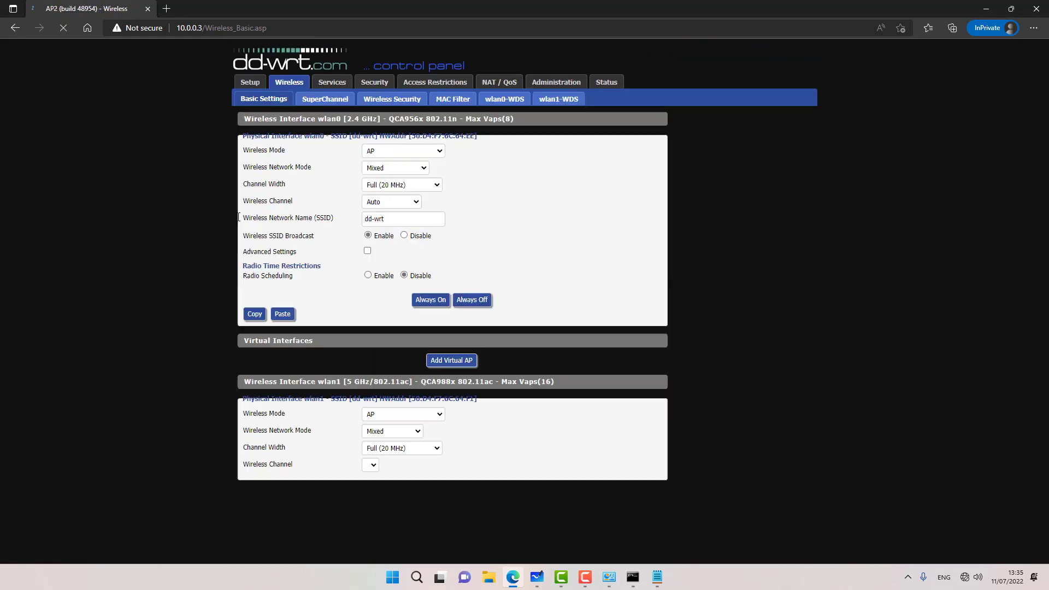
# Step: Set wlan0 to N-Only (2.4 GHz) on channel 11 (2462 MHz) with SSID TechMeOut
pyautogui.click(372, 173)
pyautogui.click(376, 231)
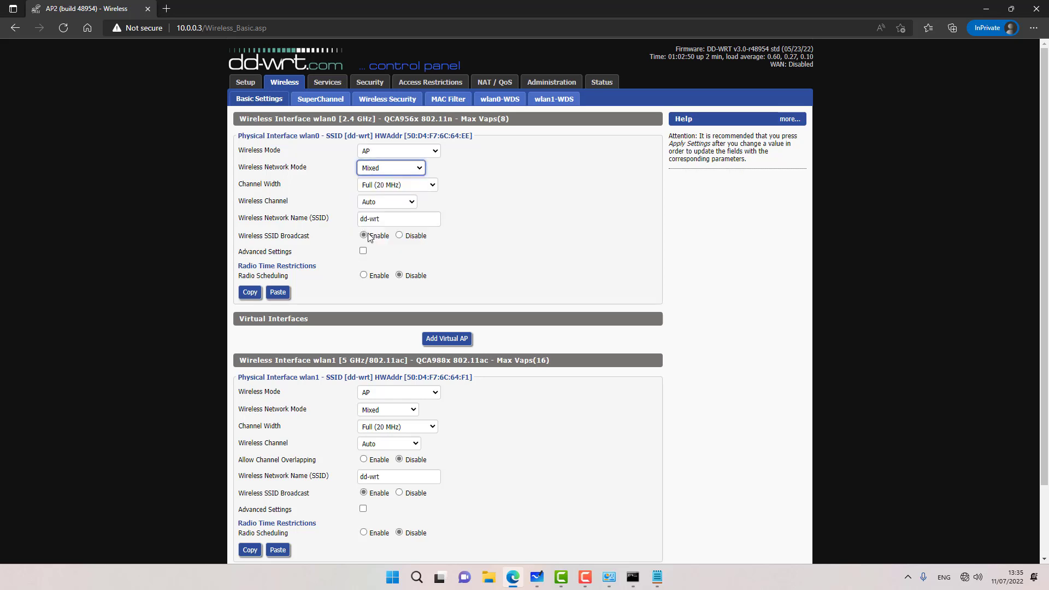
pyautogui.click(377, 202)
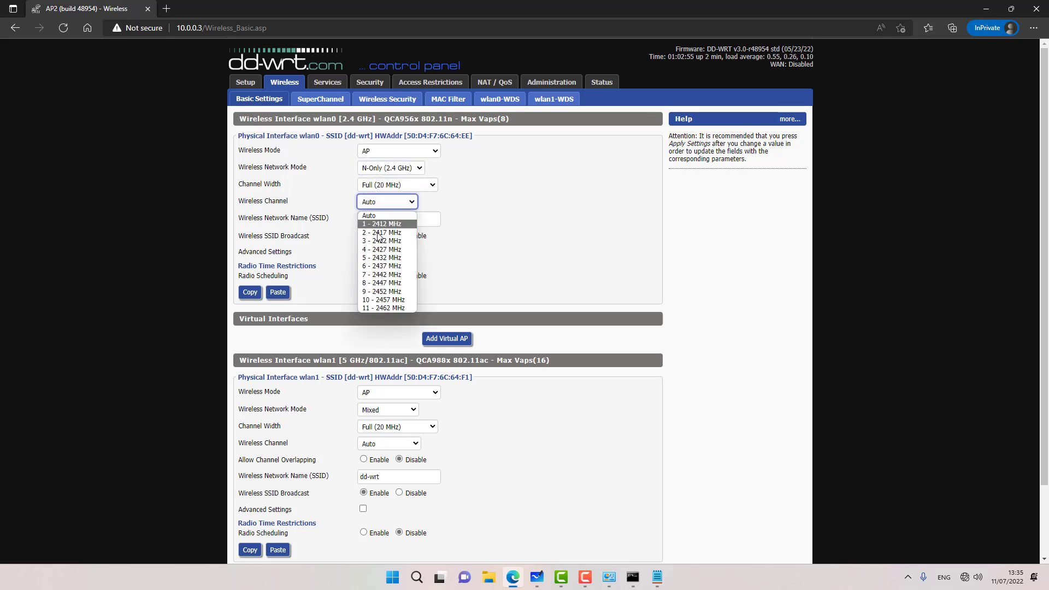
pyautogui.click(382, 308)
pyautogui.press('Tab')
pyautogui.write('Tec')
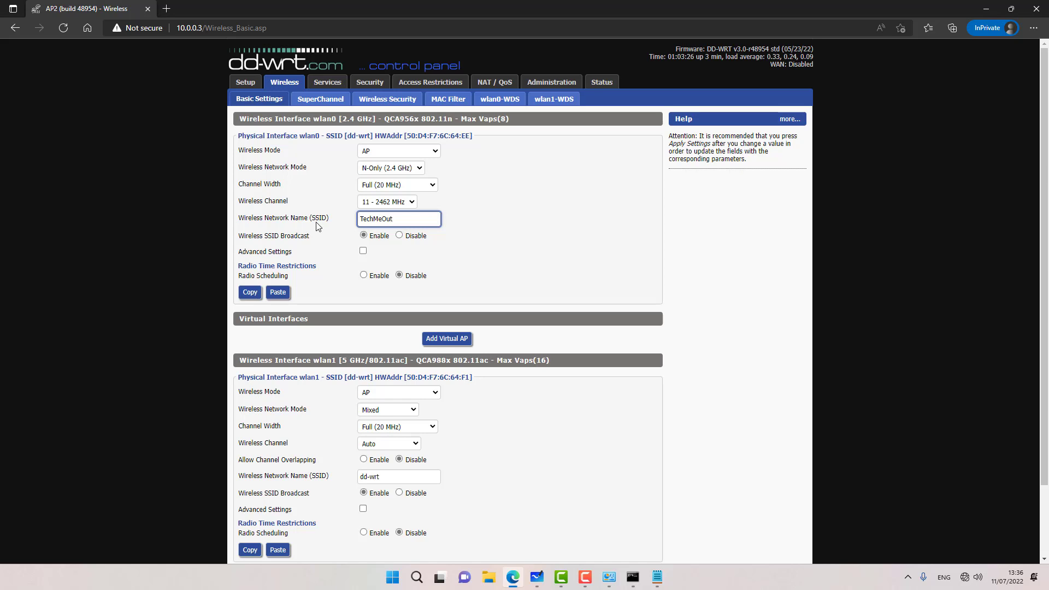
# Step: Make wlan1 a Wide HT40 N-Only (5 GHz) WDS Station named MESH, then save and apply
pyautogui.scroll(-3, 350, 304)
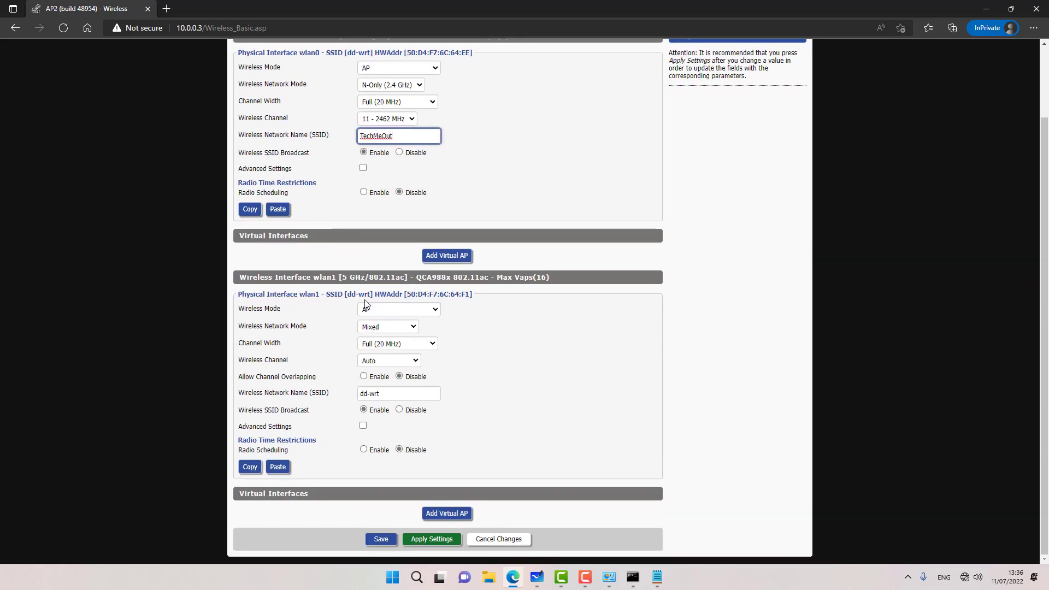
pyautogui.click(383, 309)
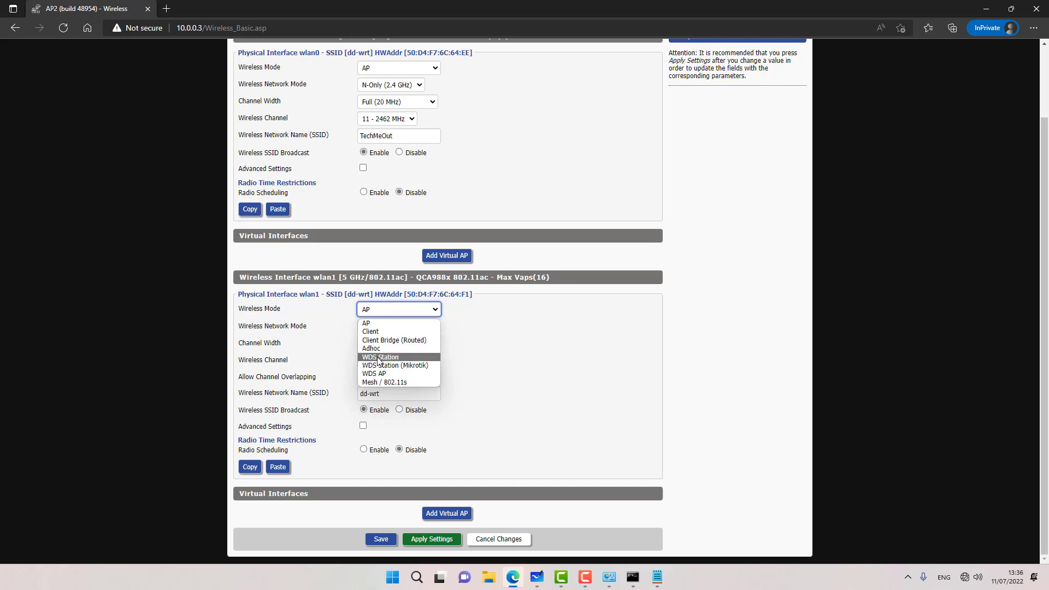
pyautogui.click(379, 357)
pyautogui.click(374, 329)
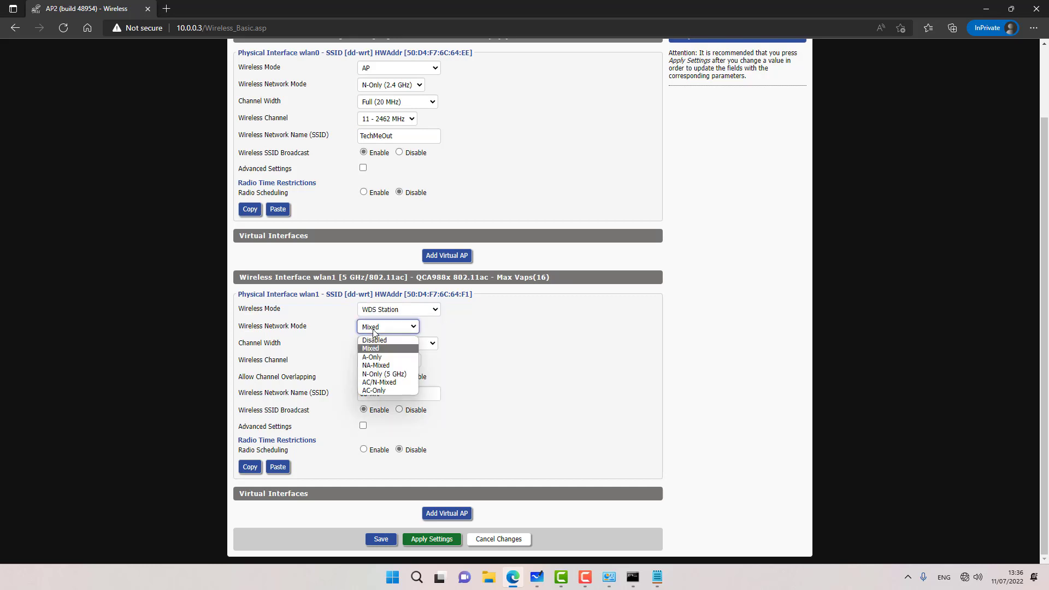
pyautogui.click(373, 374)
pyautogui.click(383, 343)
pyautogui.click(369, 375)
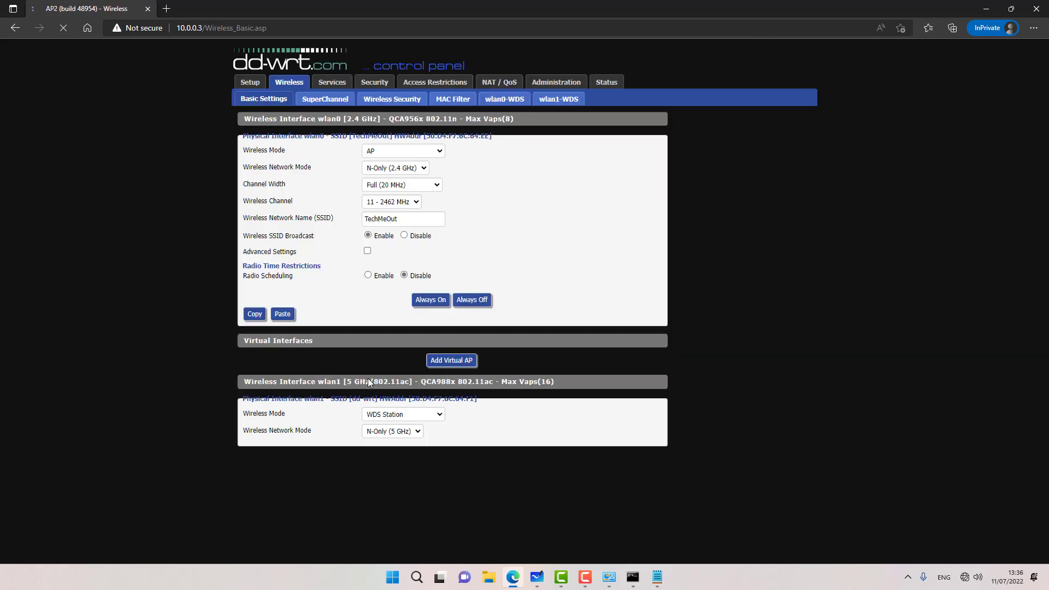
pyautogui.scroll(-2, 302, 391)
pyautogui.moveTo(398, 410); pyautogui.dragTo(267, 419)
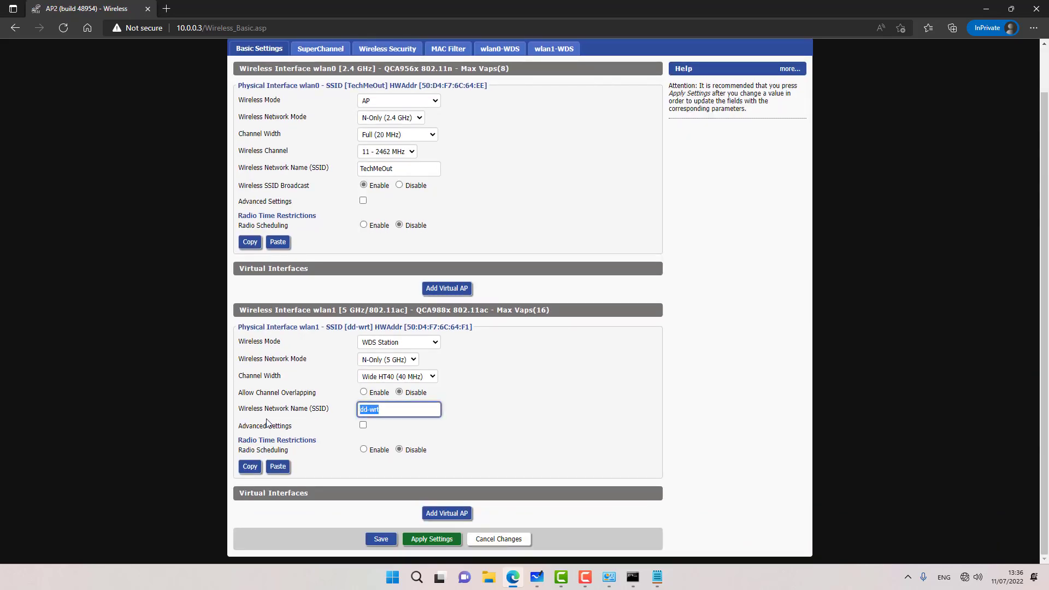
pyautogui.write('MESH')
pyautogui.click(377, 540)
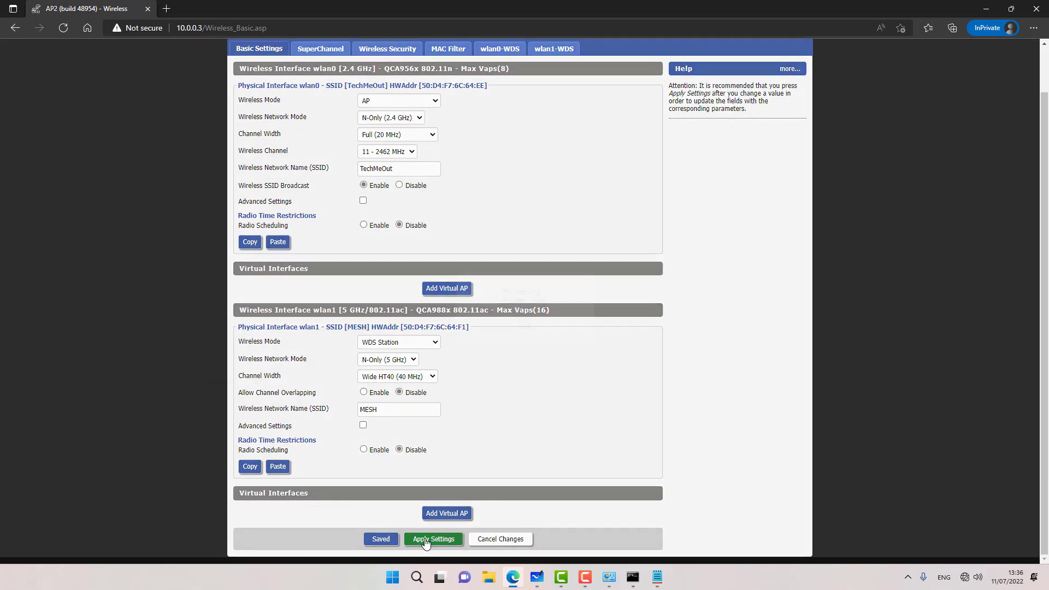
pyautogui.click(425, 540)
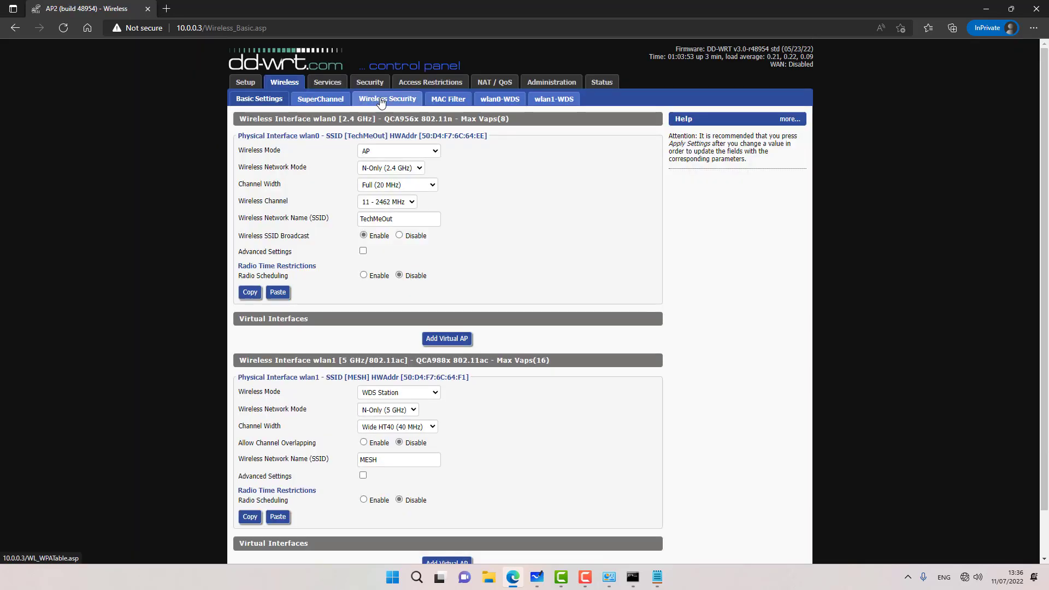
# Step: Set both radios' security mode to WPA and give TechMeOut WPA2 Personal with a shared key
pyautogui.click(381, 101)
pyautogui.click(382, 156)
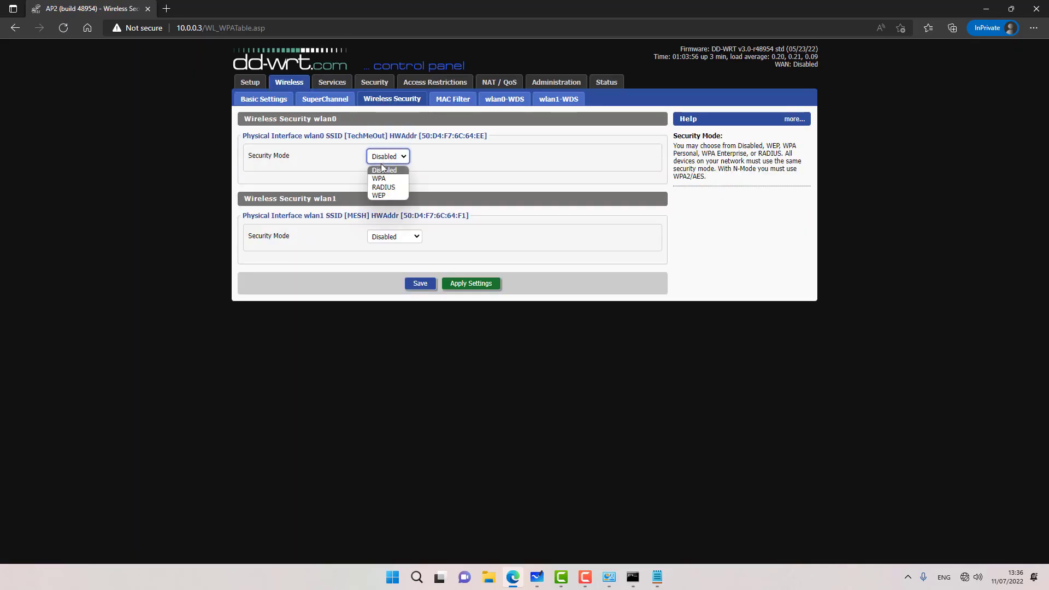
pyautogui.click(381, 179)
pyautogui.click(382, 368)
pyautogui.click(389, 392)
pyautogui.click(255, 197)
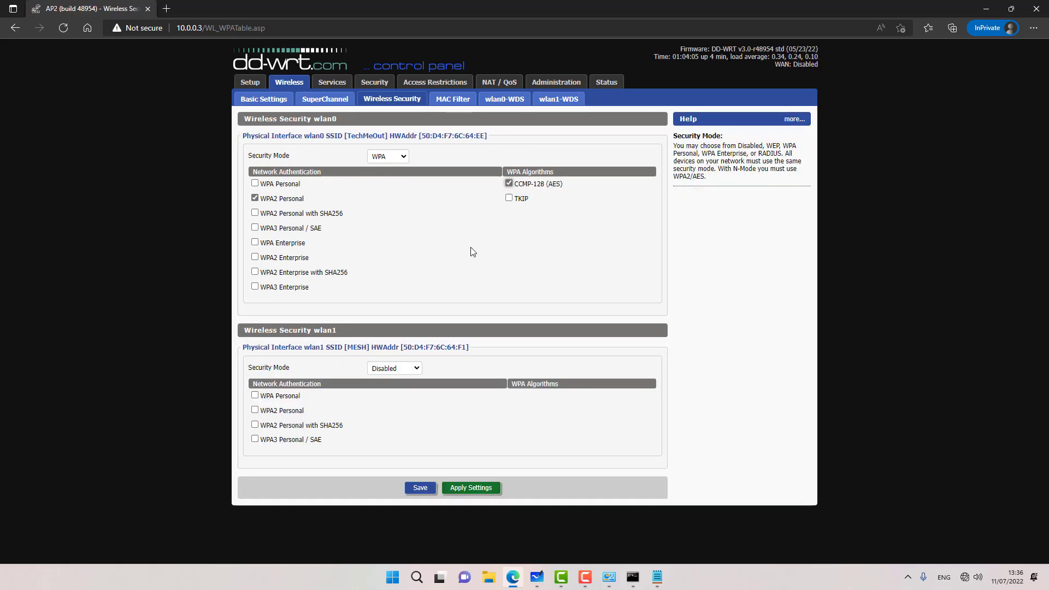
pyautogui.click(415, 489)
pyautogui.click(417, 322)
pyautogui.write('p')
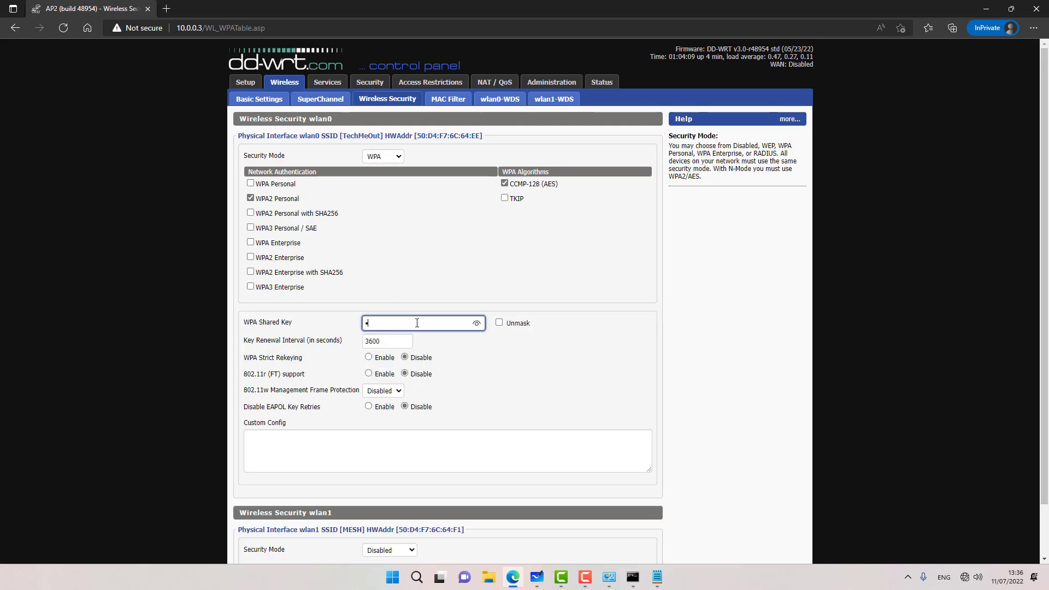
pyautogui.write('•••••••')
pyautogui.press('BackSpace')
pyautogui.press('BackSpace')
pyautogui.press('BackSpace')
pyautogui.press('BackSpace')
pyautogui.press('BackSpace')
pyautogui.press('BackSpace')
pyautogui.write('••••••••••')
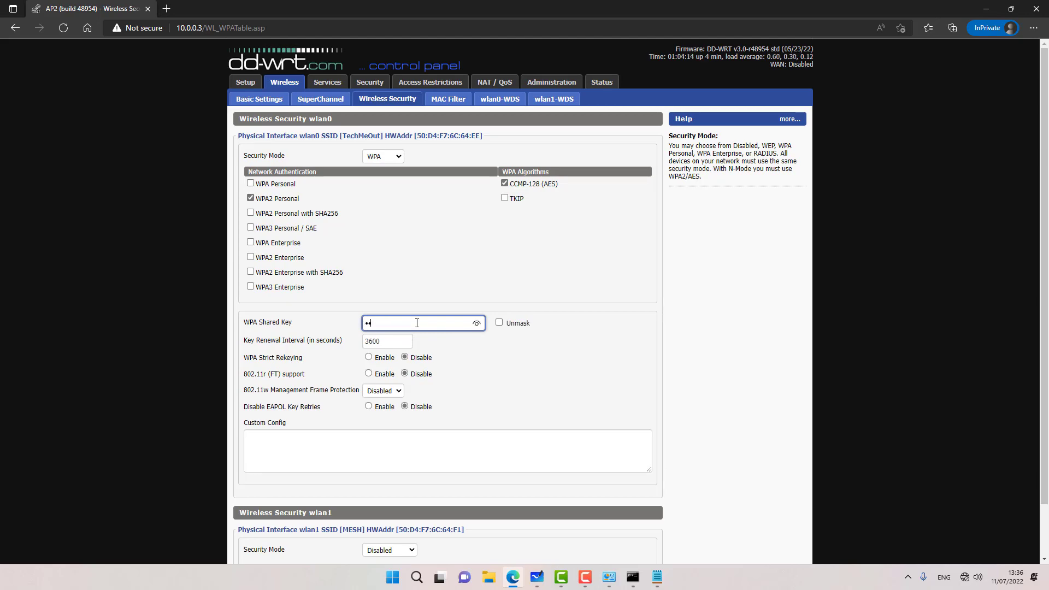
# Step: Give MESH WPA2 Personal with CCMP-128 (AES) and a shared key, then save
pyautogui.scroll(-5, 417, 323)
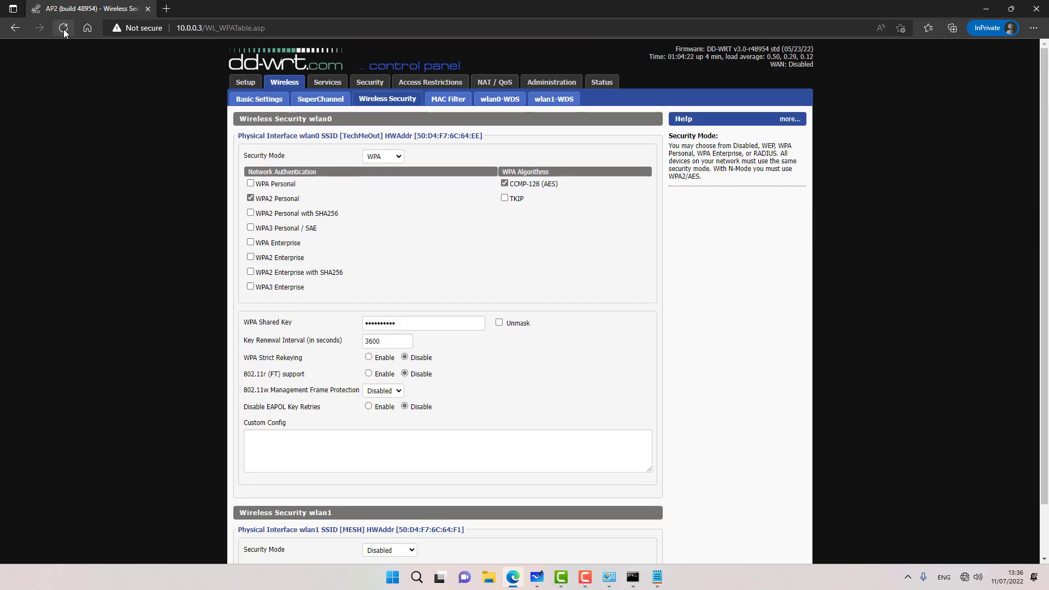
pyautogui.scroll(-2, 360, 382)
pyautogui.click(389, 492)
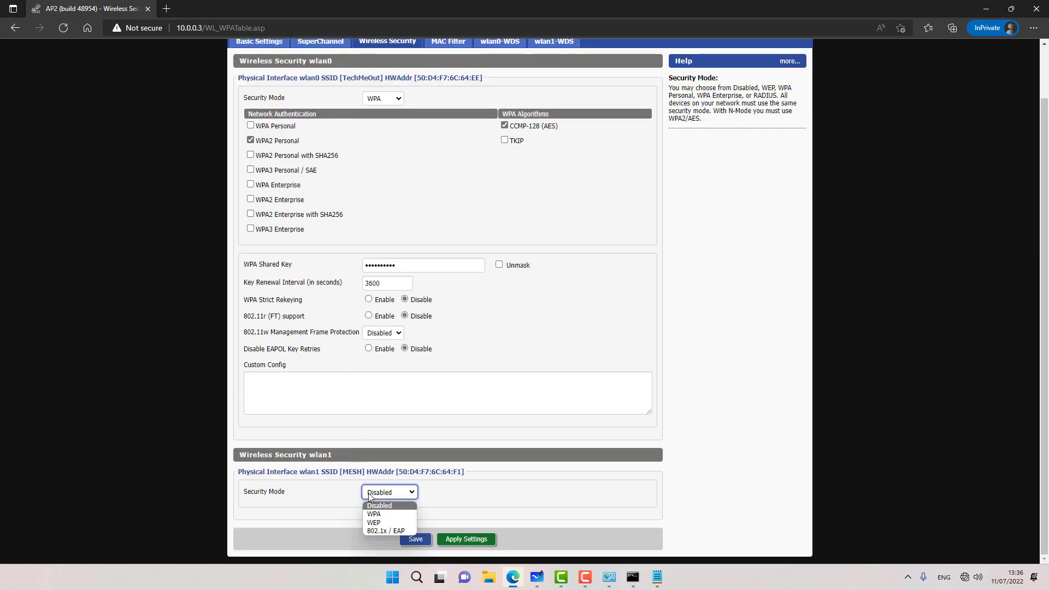
pyautogui.click(377, 514)
pyautogui.scroll(-2, 354, 441)
pyautogui.click(251, 461)
pyautogui.click(500, 448)
pyautogui.click(415, 538)
pyautogui.click(394, 396)
pyautogui.write('••••••••••')
pyautogui.click(415, 538)
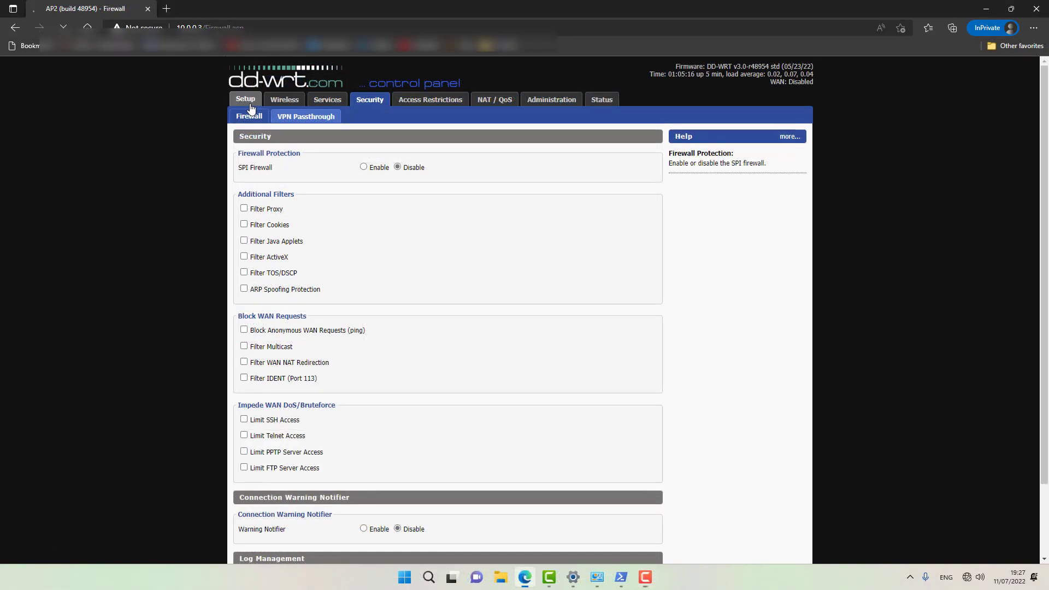
# Step: Change AP2's Advanced Routing operating mode from Gateway to Router and apply it
pyautogui.click(250, 104)
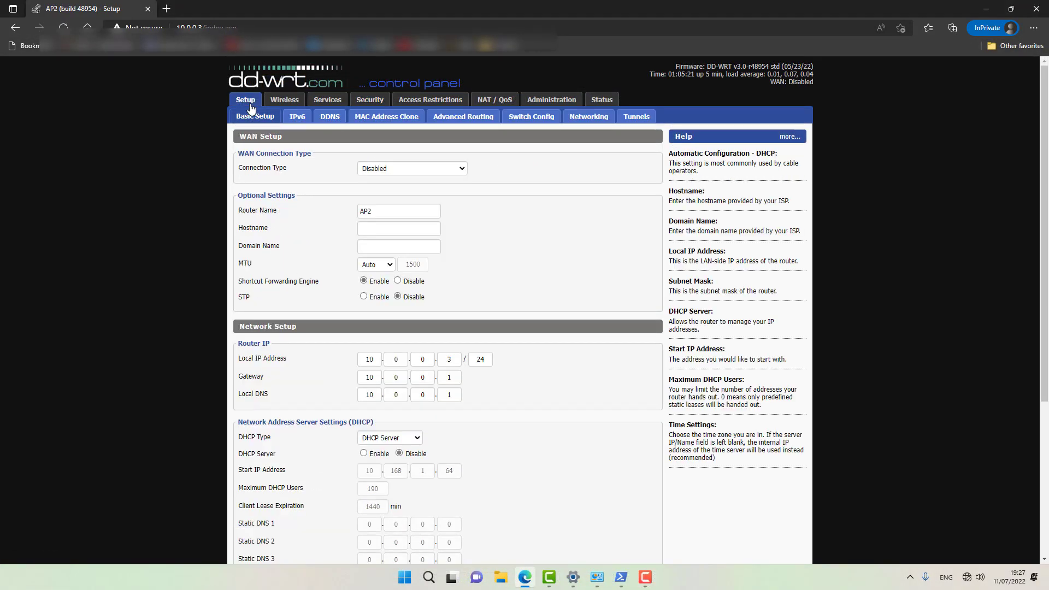
pyautogui.click(452, 118)
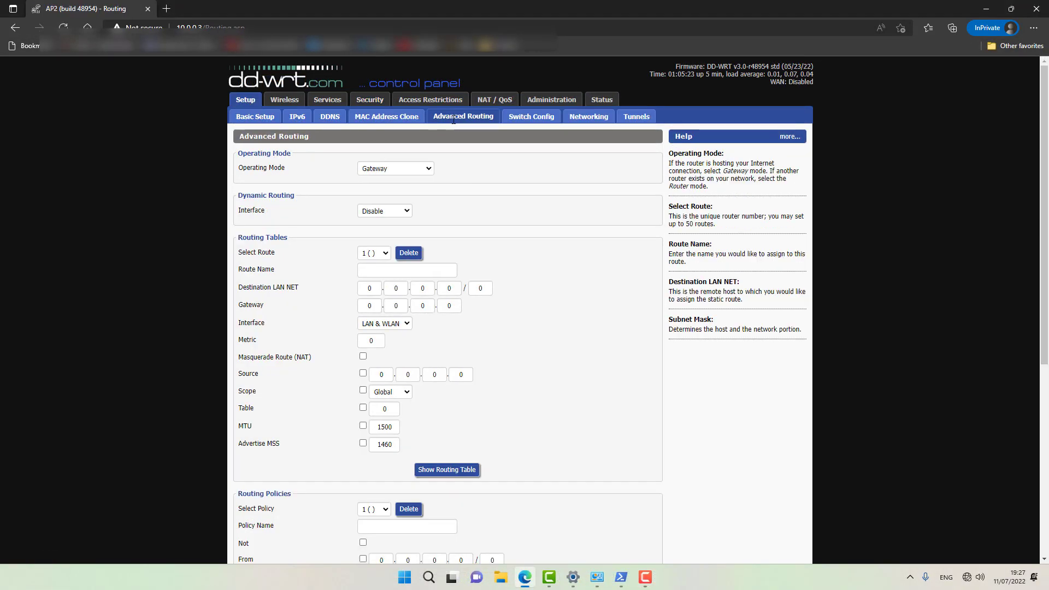
pyautogui.click(381, 171)
pyautogui.click(381, 231)
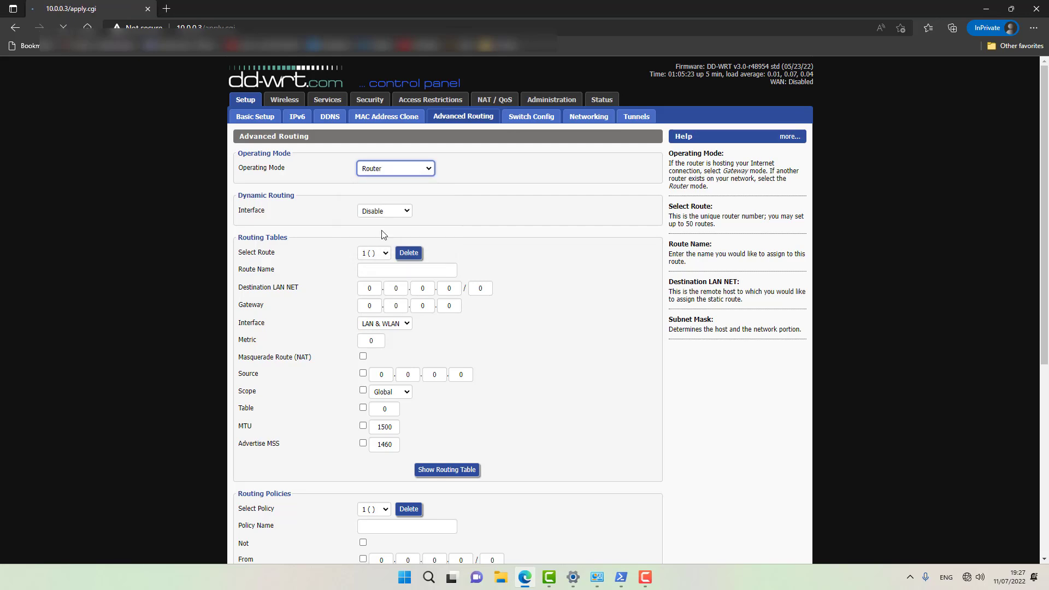
pyautogui.scroll(-5, 340, 375)
pyautogui.click(454, 538)
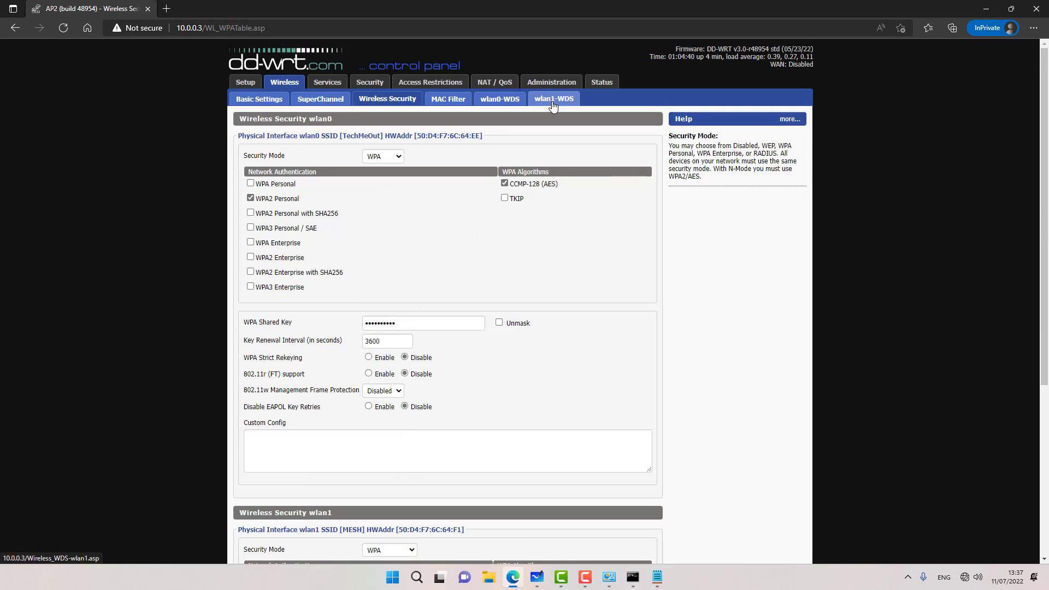
# Step: Set the second row on AP2's wlan1 WDS page to LAN, with the MAC notes alongside
pyautogui.click(552, 104)
pyautogui.click(327, 185)
pyautogui.click(317, 222)
pyautogui.click(657, 577)
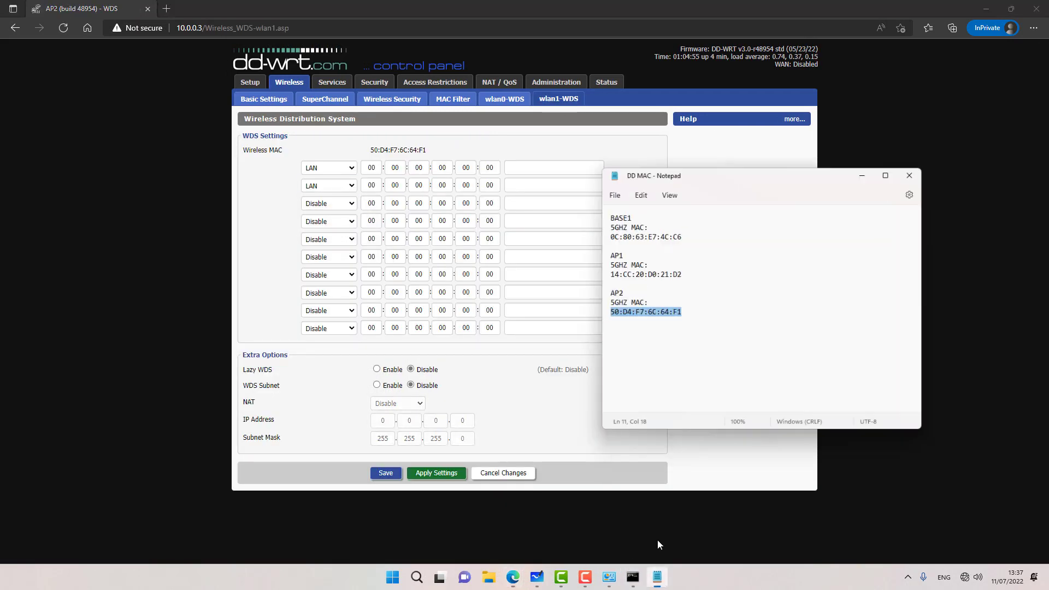
pyautogui.moveTo(681, 158); pyautogui.dragTo(703, 155)
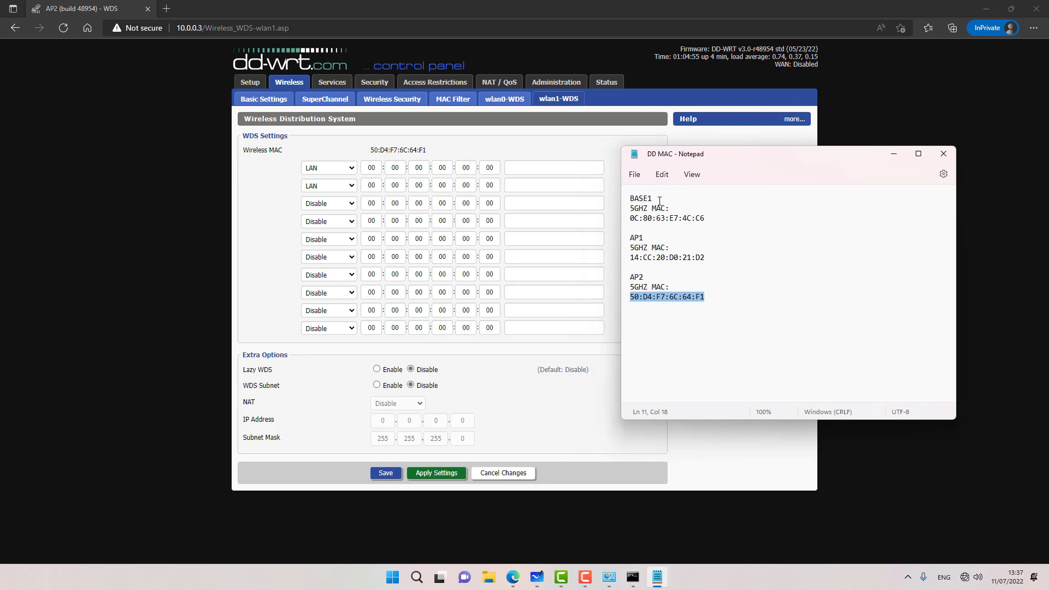
# Step: Copy BASE1's 5GHz MAC address from the notes into the first LAN WDS row
pyautogui.moveTo(705, 218); pyautogui.dragTo(632, 218)
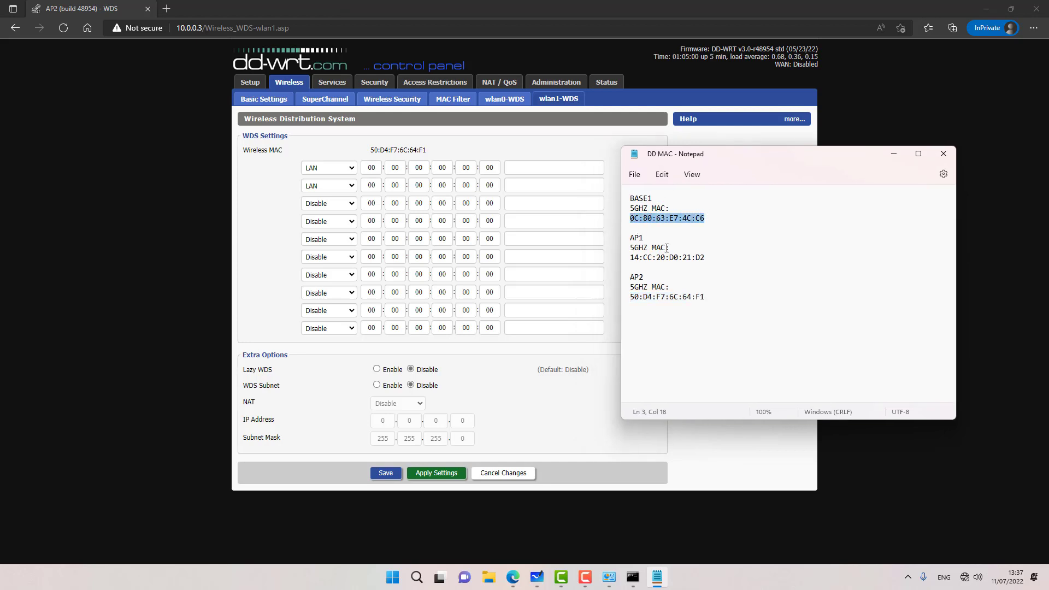
pyautogui.moveTo(705, 257); pyautogui.dragTo(631, 256)
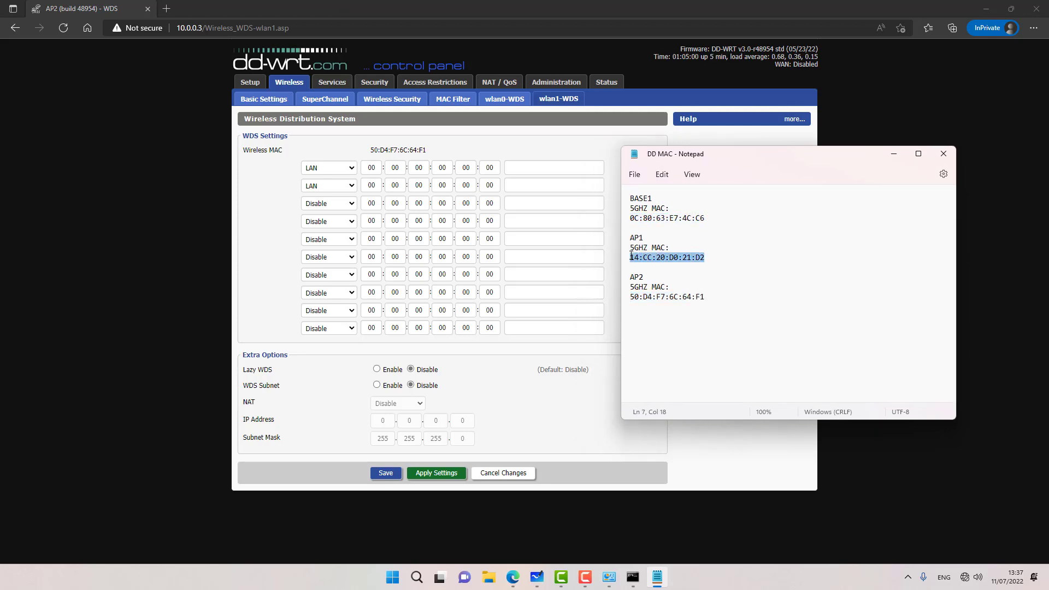
pyautogui.hotkey('ctrl', 'c')
pyautogui.moveTo(639, 218); pyautogui.dragTo(665, 218)
pyautogui.doubleClick(371, 168)
pyautogui.hotkey('ctrl', 'v')
pyautogui.click(656, 577)
pyautogui.click(657, 577)
pyautogui.click(688, 218)
pyautogui.doubleClick(688, 218)
pyautogui.hotkey('ctrl', 'c')
# Step: Copy AP1's 5GHz MAC address into the second WDS row and save the two links
pyautogui.doubleClick(489, 168)
pyautogui.hotkey('ctrl', 'v')
pyautogui.click(657, 577)
pyautogui.doubleClick(634, 258)
pyautogui.doubleClick(661, 258)
pyautogui.click(657, 577)
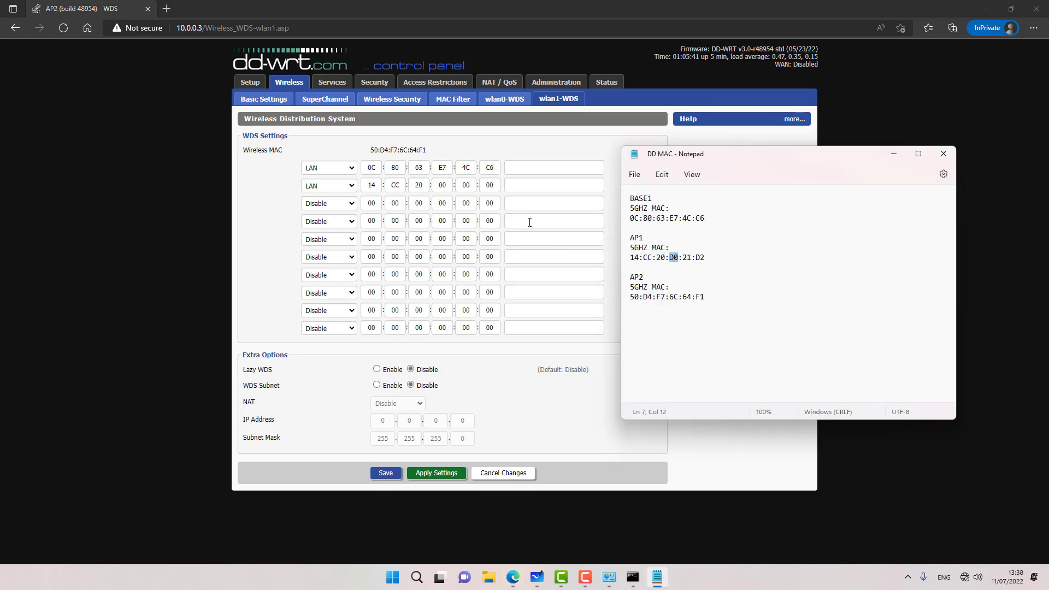
pyautogui.doubleClick(673, 259)
pyautogui.hotkey('ctrl', 'c')
pyautogui.doubleClick(442, 185)
pyautogui.hotkey('ctrl', 'v')
pyautogui.doubleClick(466, 185)
pyautogui.click(656, 576)
pyautogui.doubleClick(700, 257)
pyautogui.click(389, 475)
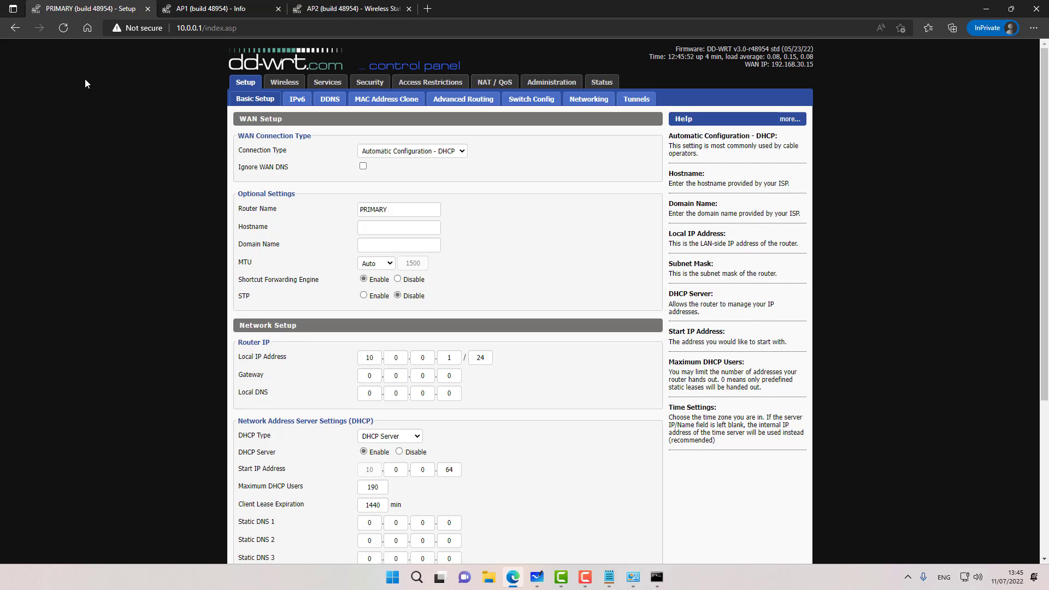
pyautogui.click(633, 577)
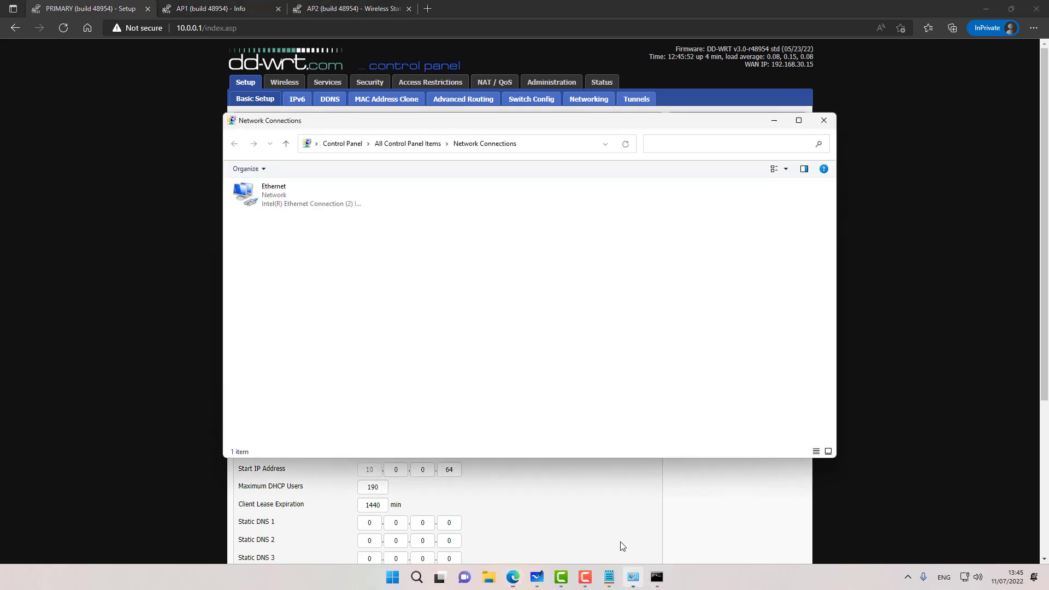
pyautogui.doubleClick(316, 206)
pyautogui.click(468, 379)
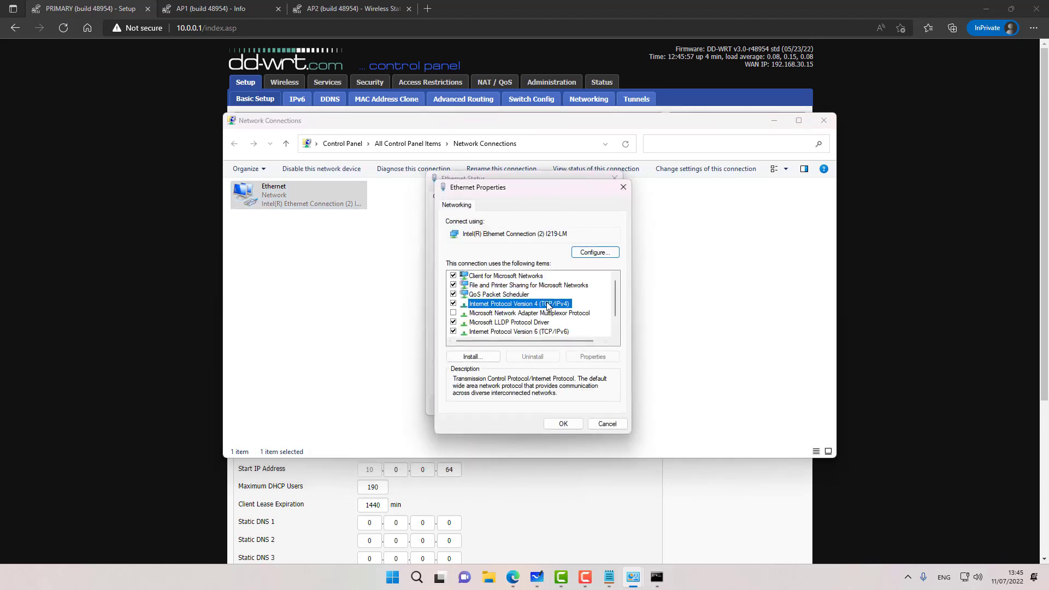
pyautogui.doubleClick(548, 304)
pyautogui.click(601, 458)
pyautogui.click(571, 425)
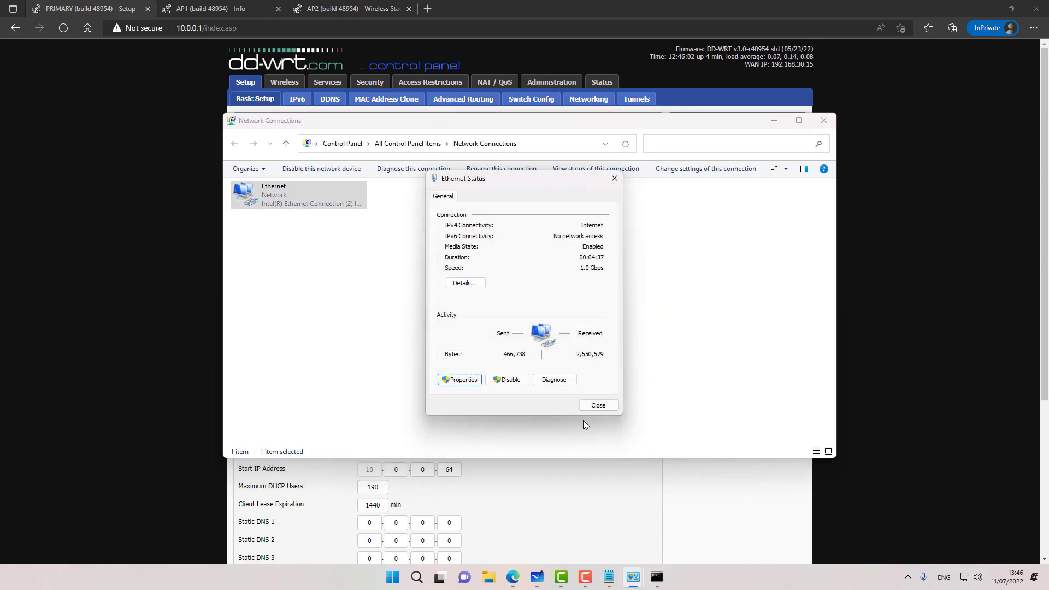
pyautogui.click(598, 405)
pyautogui.click(147, 283)
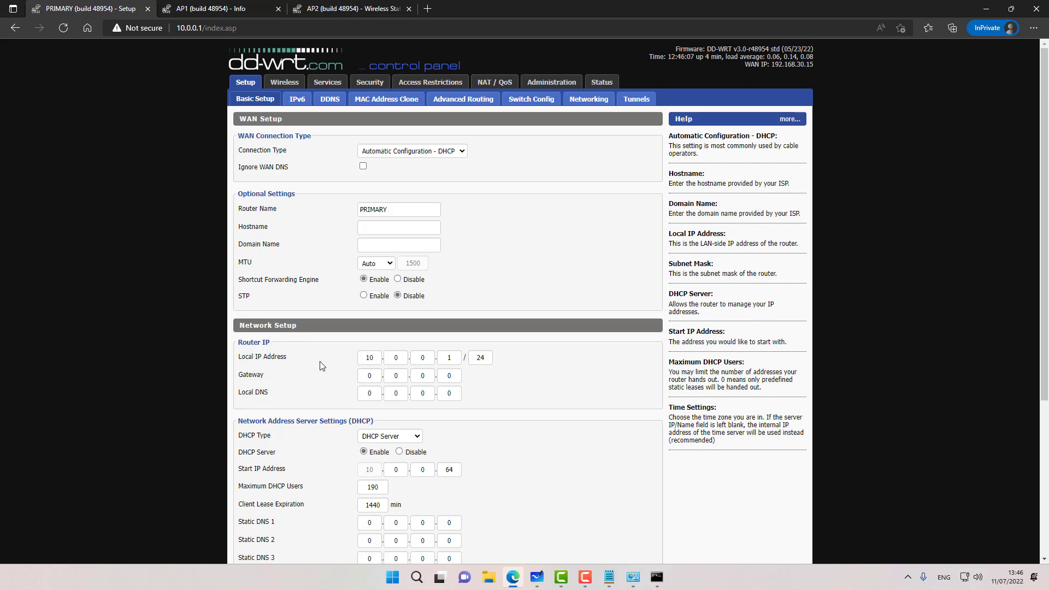
# Step: Clear the console and ping 10.0.0.1, 10.0.0.2 and 10.0.0.3, each with 0% loss
pyautogui.click(656, 578)
pyautogui.write('cl')
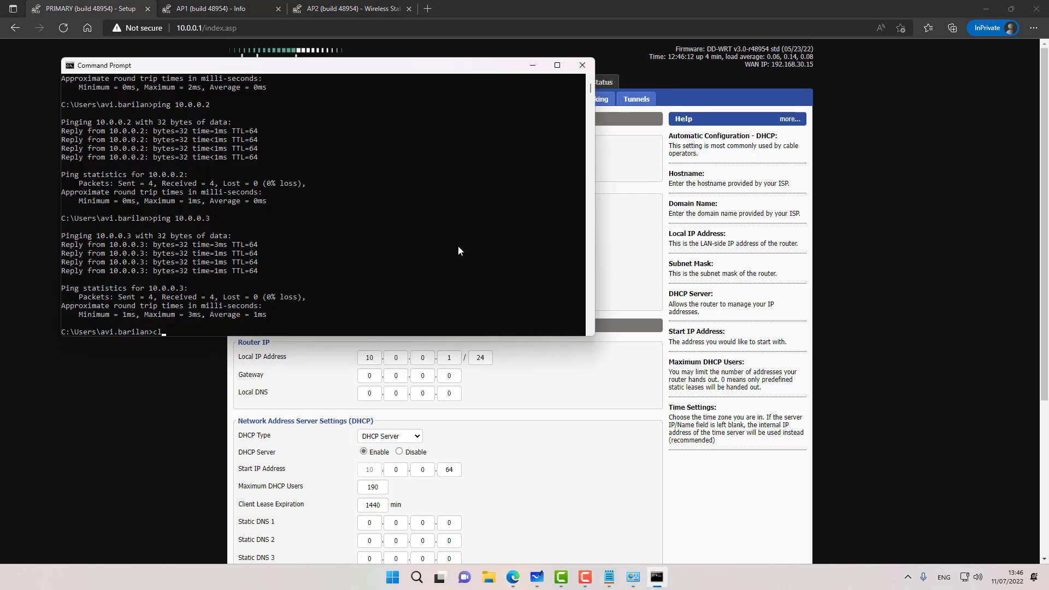
pyautogui.write('s')
pyautogui.press('Return')
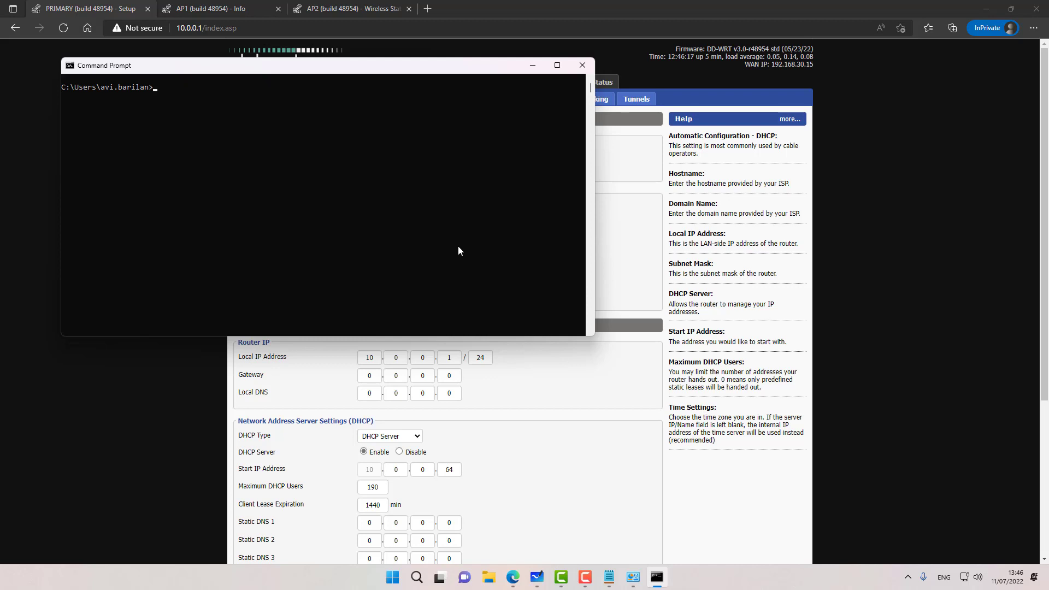
pyautogui.write('ping 10.0.0.1')
pyautogui.press('Return')
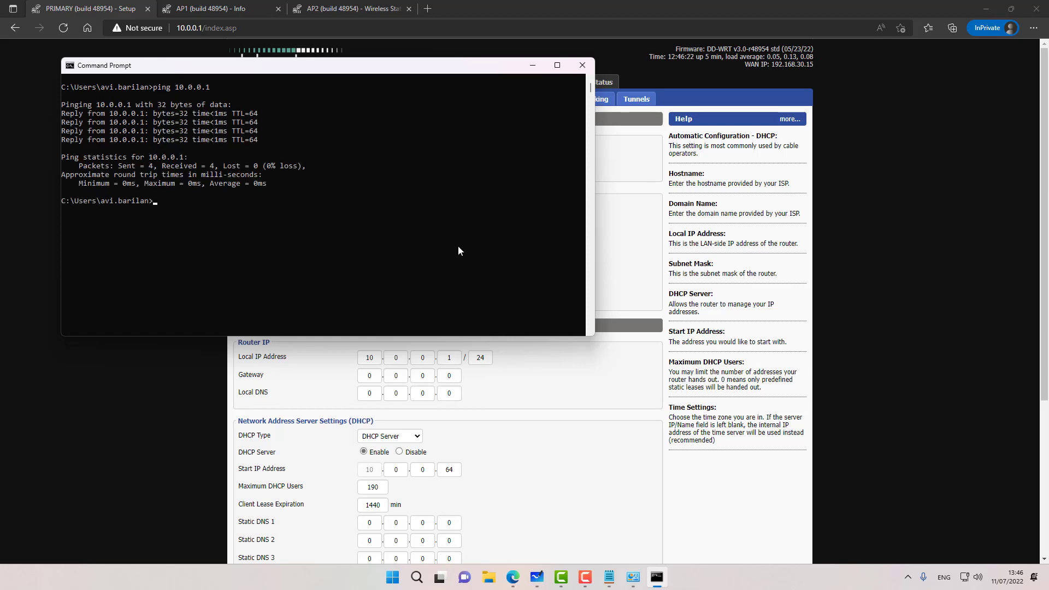
pyautogui.press('Up')
pyautogui.press('Return')
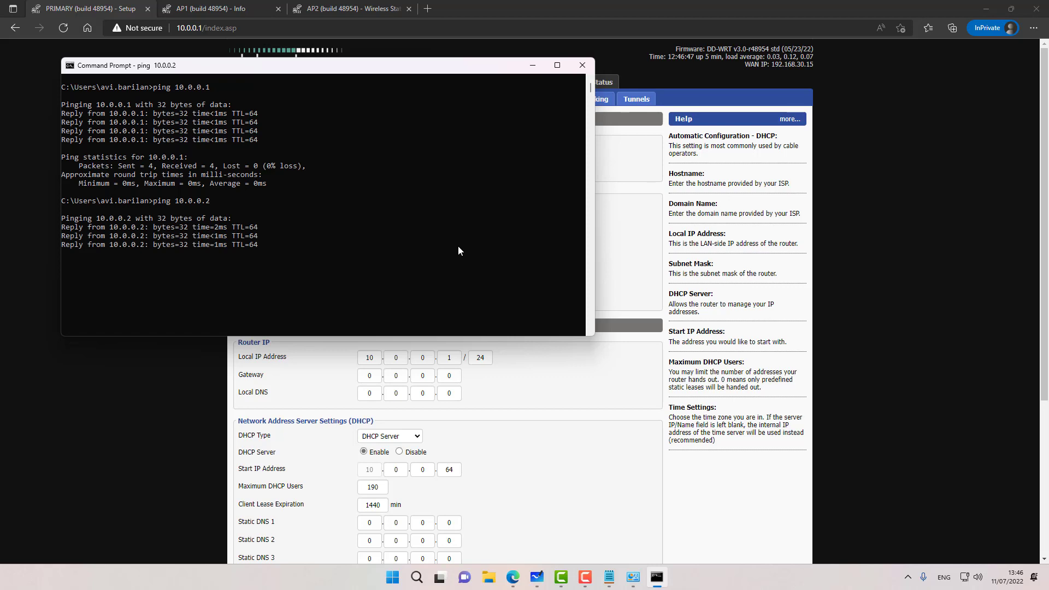
pyautogui.press('Up')
pyautogui.press('BackSpace')
pyautogui.write('3')
pyautogui.press('Return')
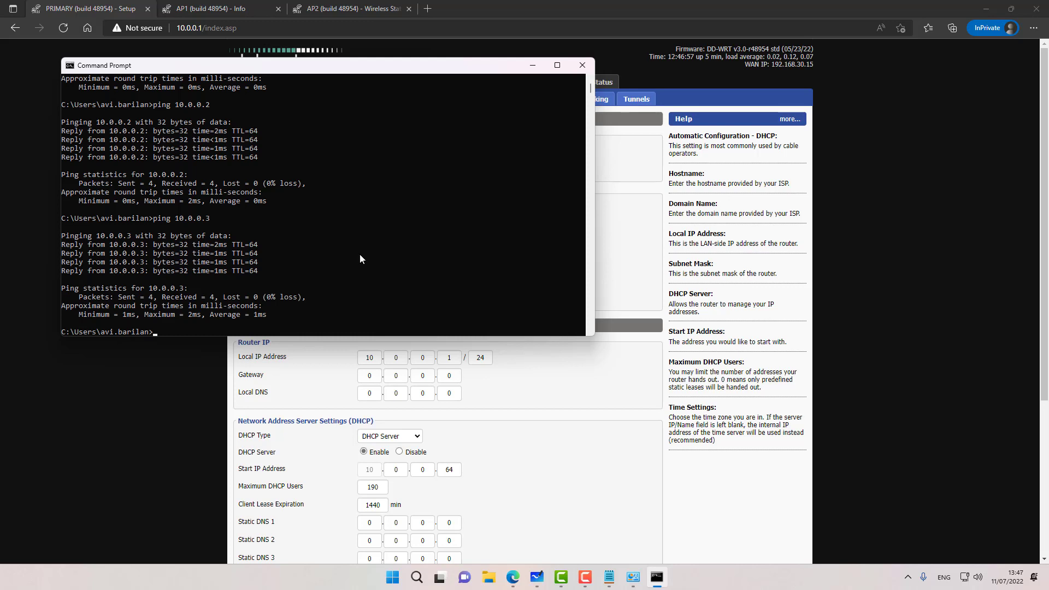
pyautogui.click(75, 429)
# Step: Check PRIMARY's Wireless Status, which lists AP1 and AP2 as wlan1 wireless nodes
pyautogui.click(180, 11)
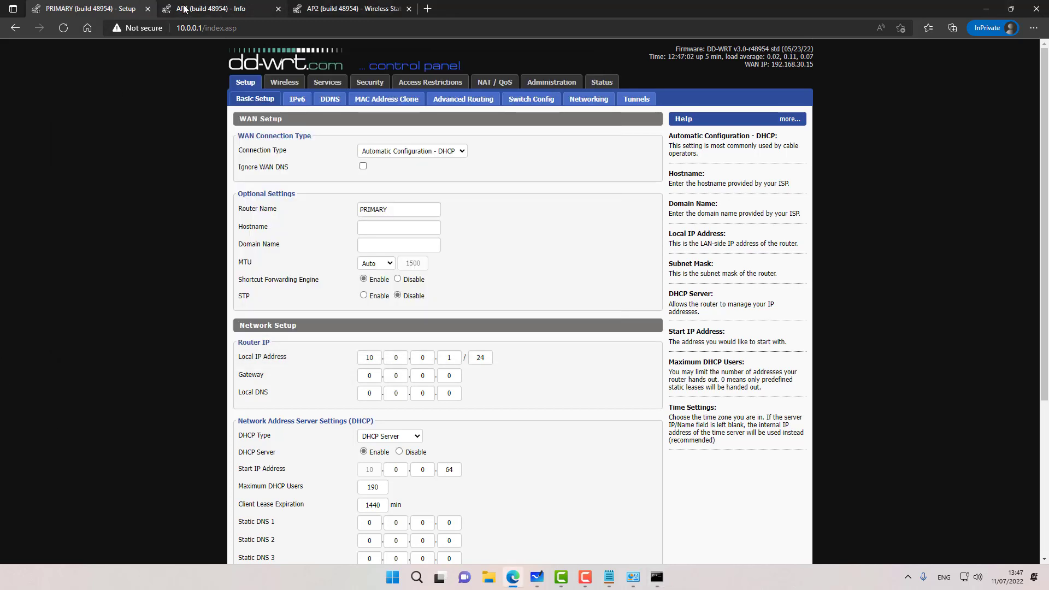
pyautogui.click(349, 9)
pyautogui.click(228, 9)
pyautogui.click(104, 9)
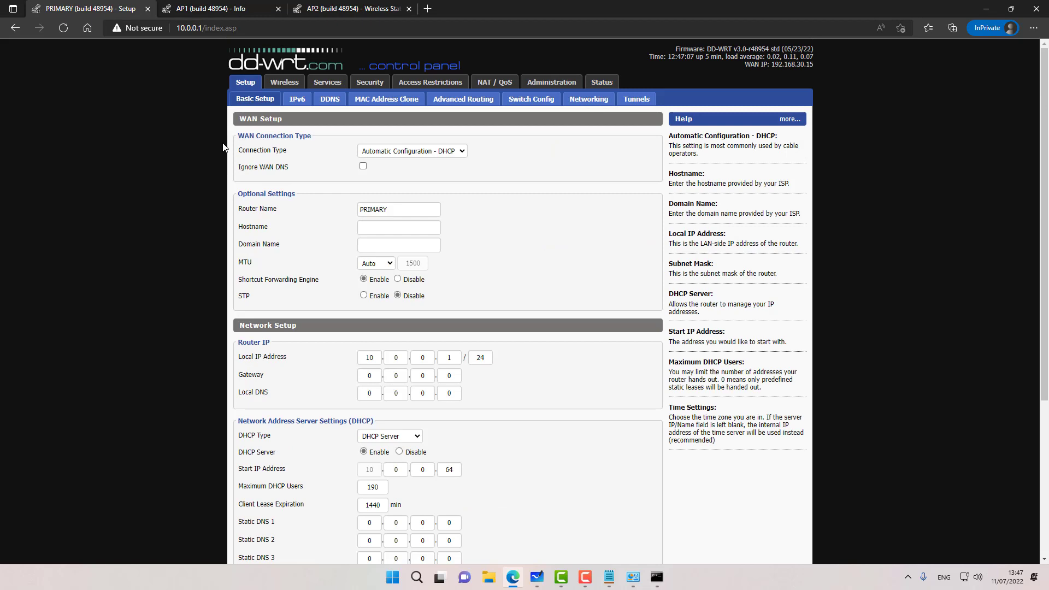
pyautogui.click(598, 87)
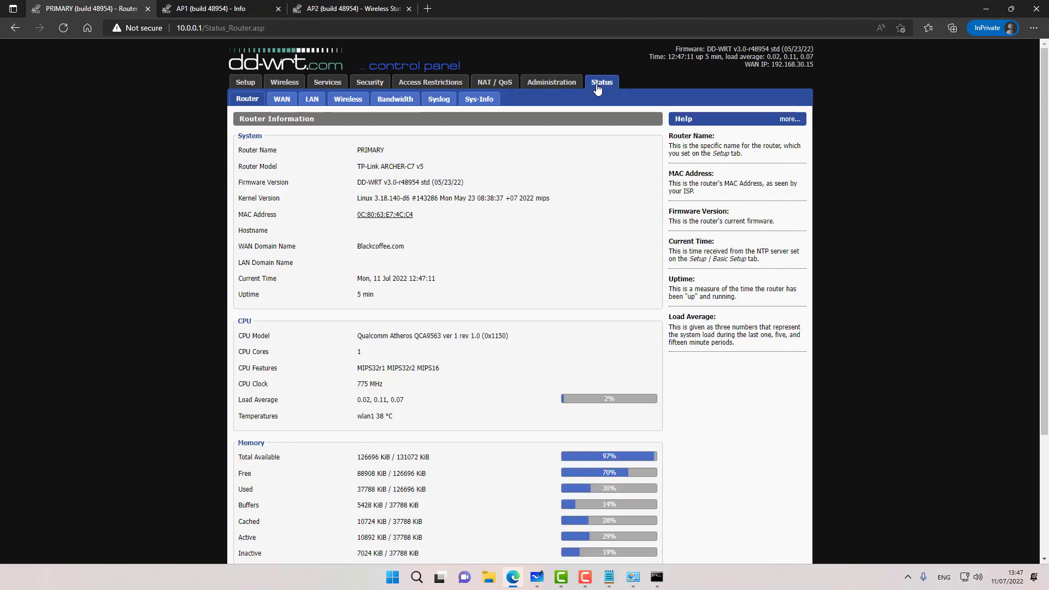
pyautogui.click(348, 99)
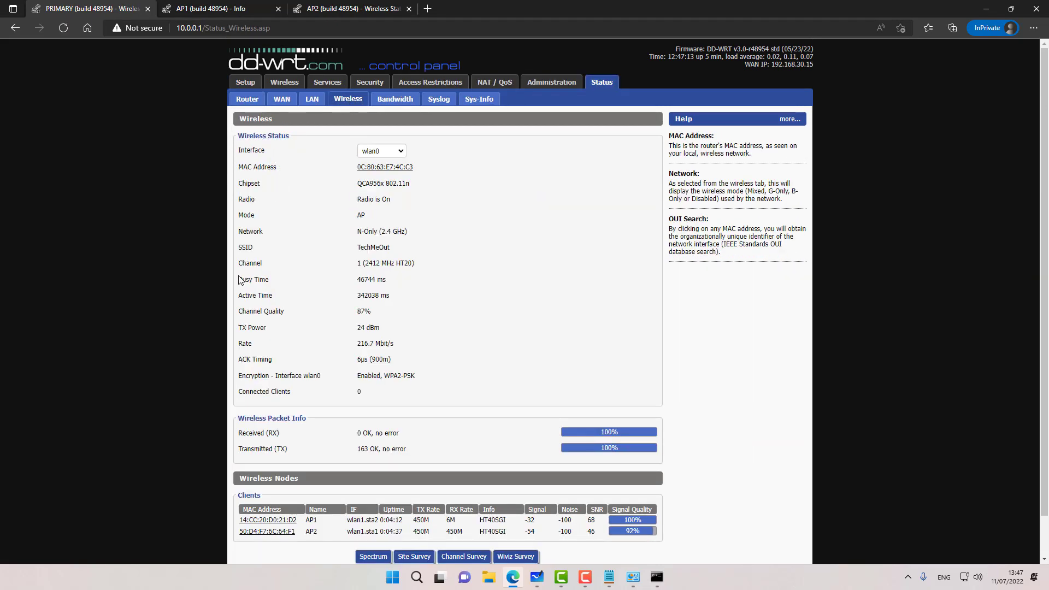
pyautogui.scroll(-1, 240, 280)
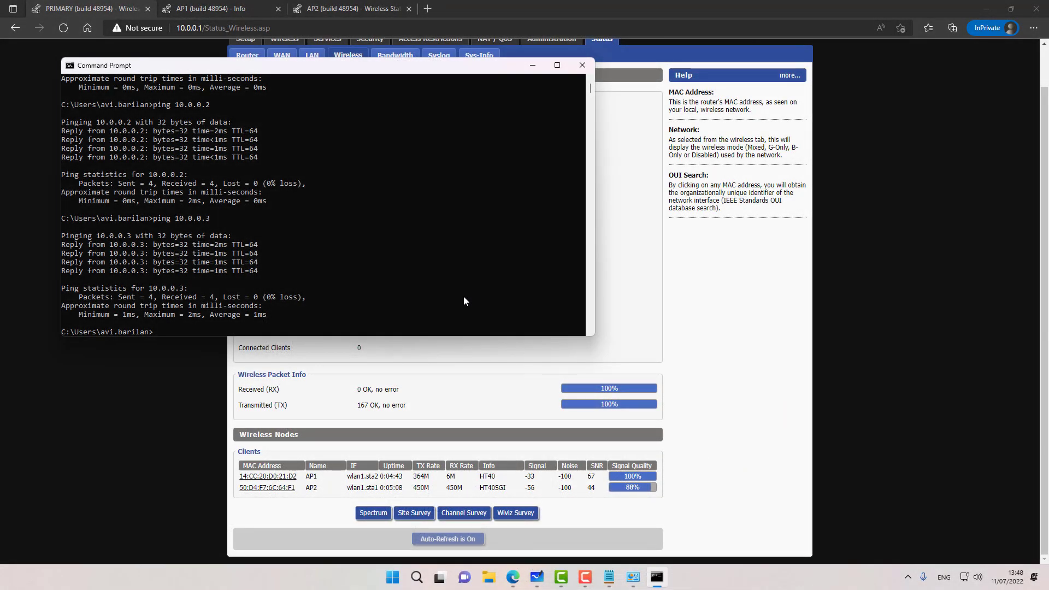
# Step: Release and renew the PC's IP address with ipconfig, obtaining 10.0.0.65
pyautogui.write('ipconfig /release')
pyautogui.press('Return')
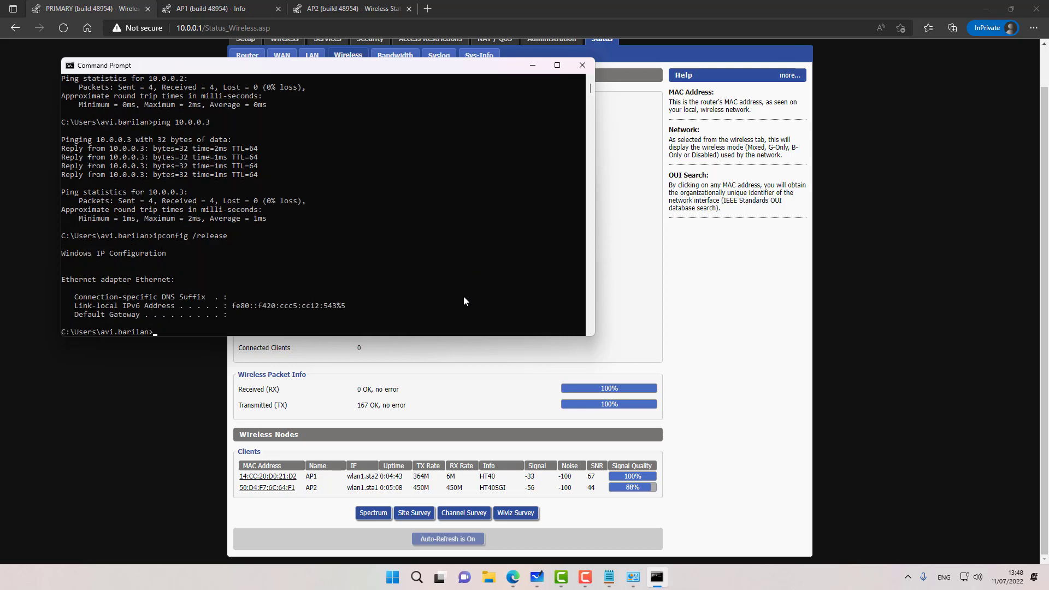
pyautogui.press('Up')
pyautogui.press('BackSpace')
pyautogui.press('BackSpace')
pyautogui.press('BackSpace')
pyautogui.press('BackSpace')
pyautogui.press('BackSpace')
pyautogui.write('new')
pyautogui.press('Return')
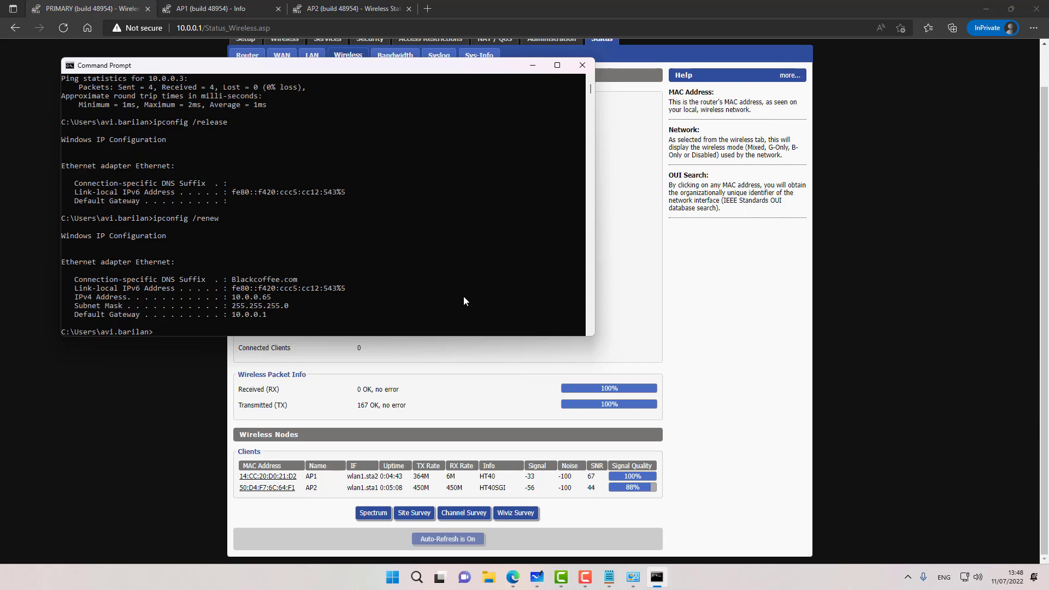
pyautogui.write('ping 1.1.1.1')
pyautogui.press('Return')
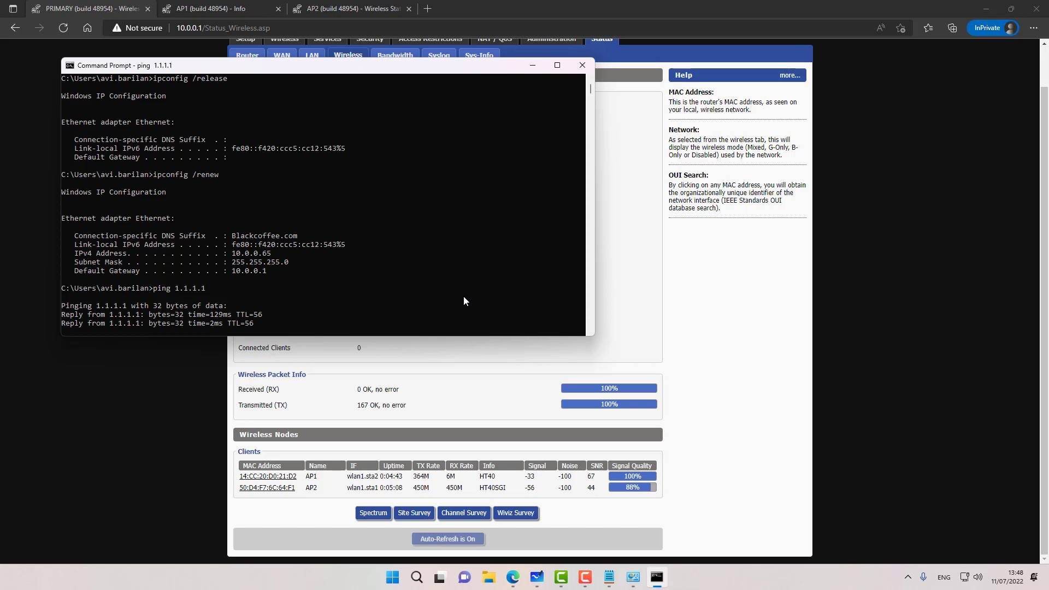
pyautogui.write('ping www')
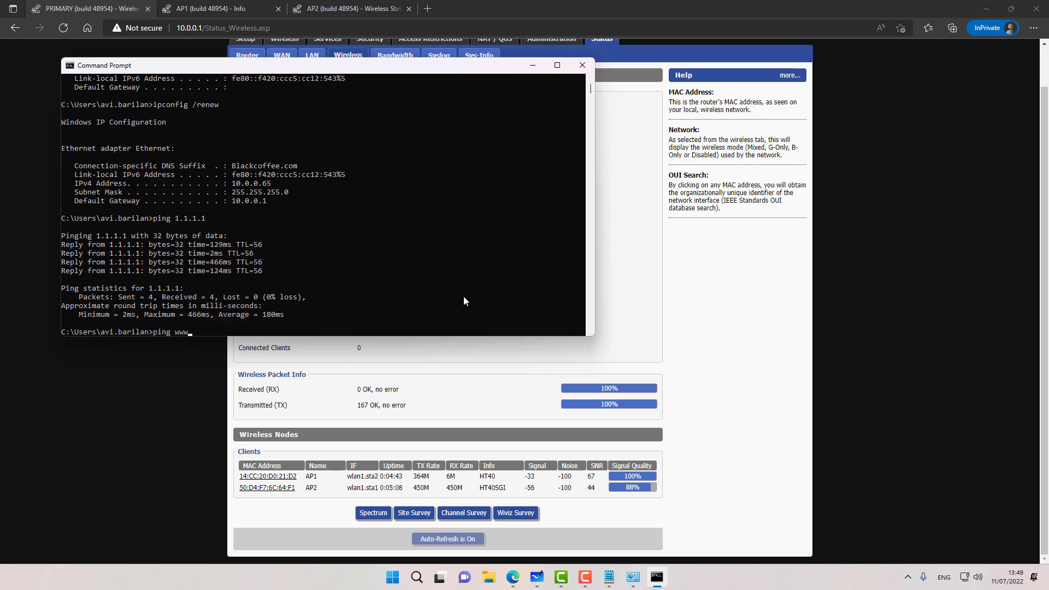
pyautogui.write('.google.com')
pyautogui.press('Return')
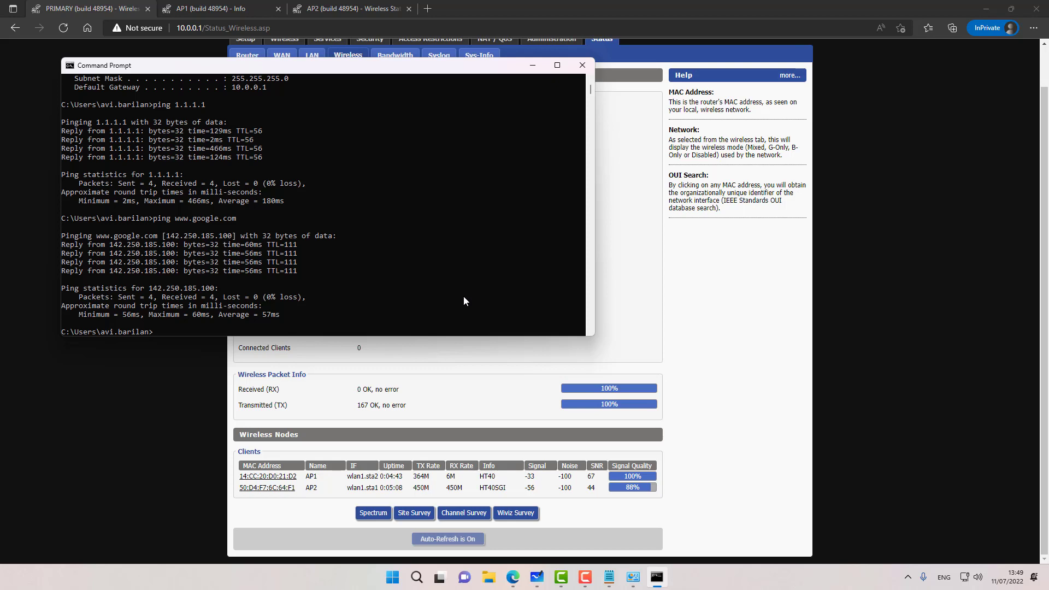
pyautogui.write('ping 10.0.0.1')
pyautogui.press('Return')
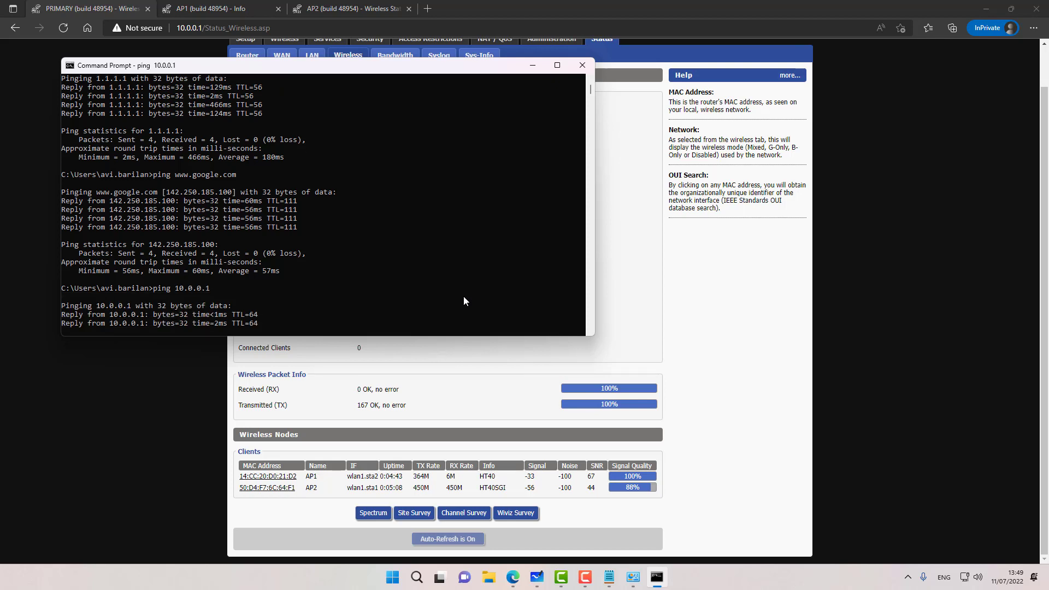